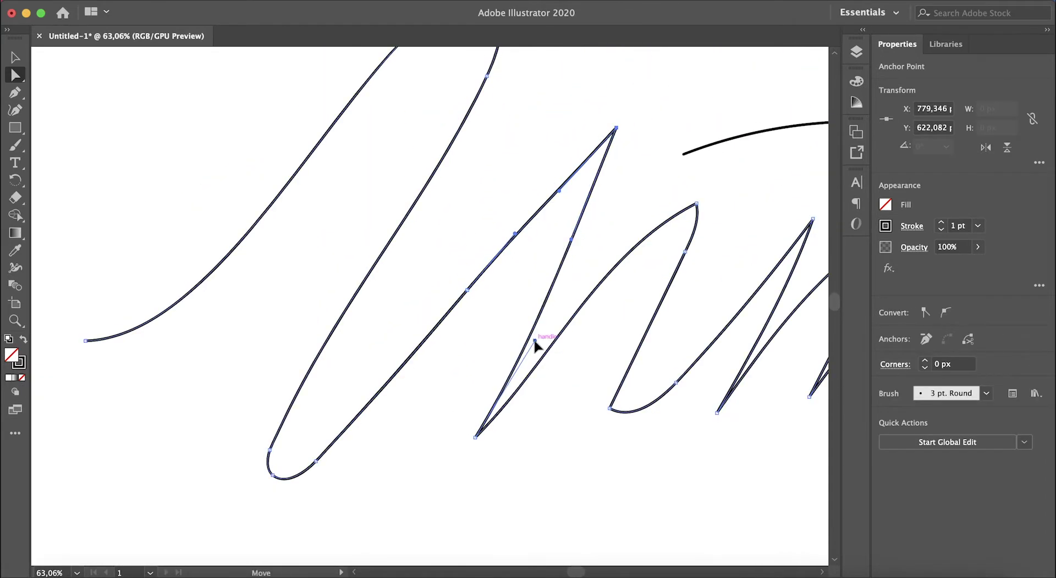
- Round off the sharp peak and pointed bottom of the first script loop, widening its top
drag(615, 128, 718, 192)
drag(515, 233, 501, 223)
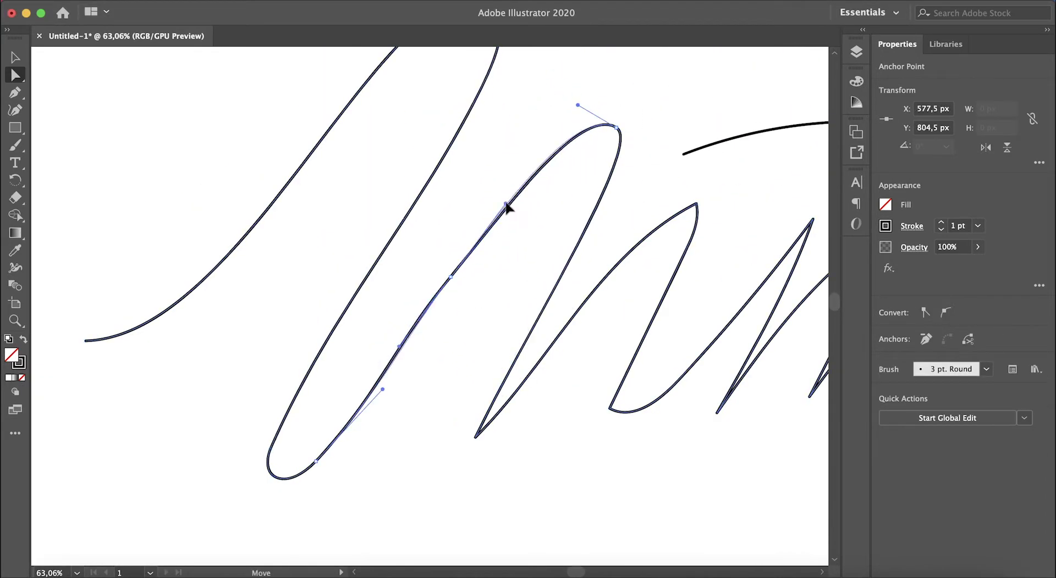
drag(475, 438, 588, 473)
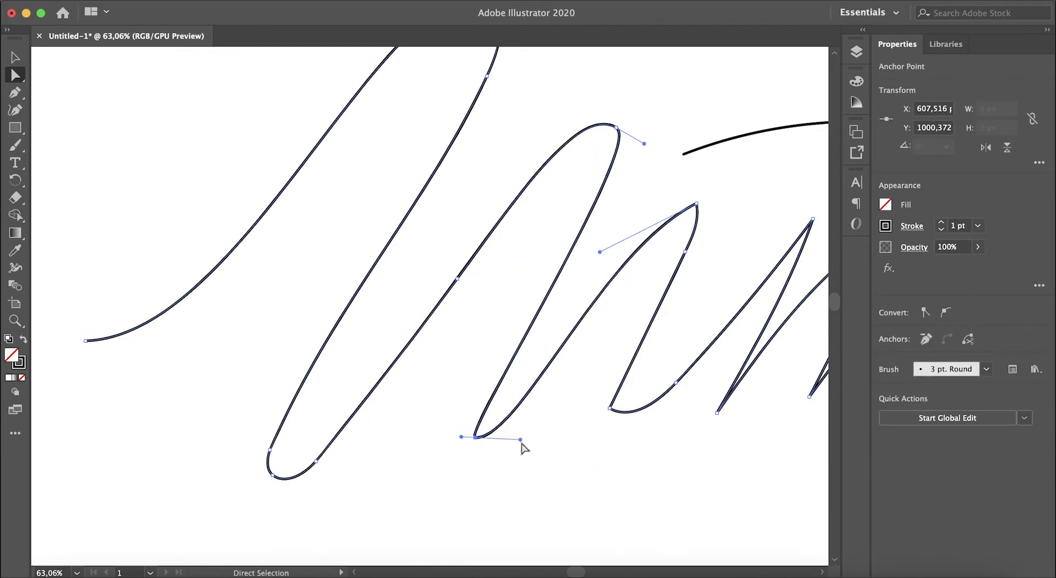
drag(511, 472, 502, 489)
alt+scroll(473, 440, up, 5)
drag(431, 396, 579, 512)
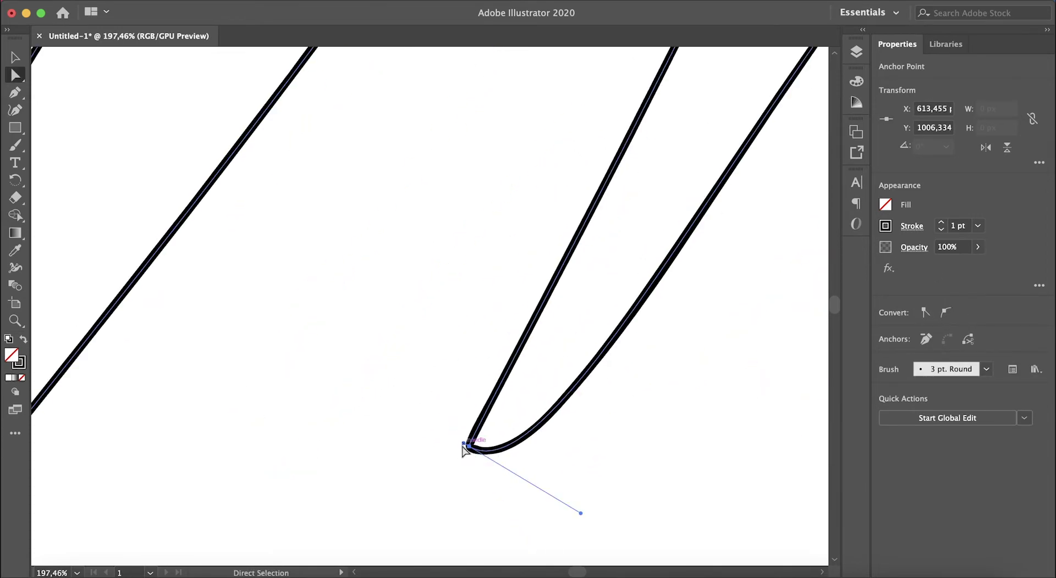
alt+scroll(349, 388, down, 4)
alt+scroll(549, 220, up, 5)
drag(610, 182, 622, 198)
alt+scroll(627, 343, down, 3)
alt+scroll(615, 146, up, 1)
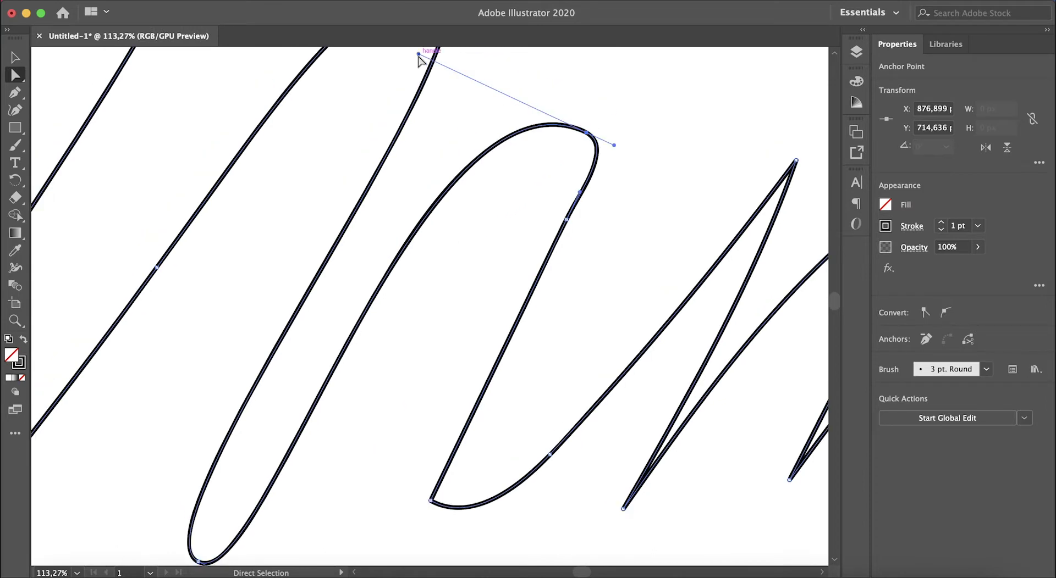
drag(586, 115, 608, 123)
- Round the bottom of the next loop, reshape its right stroke and make it narrower
click(402, 473)
click(945, 312)
drag(412, 481, 452, 501)
alt+scroll(502, 347, down, 5)
click(448, 366)
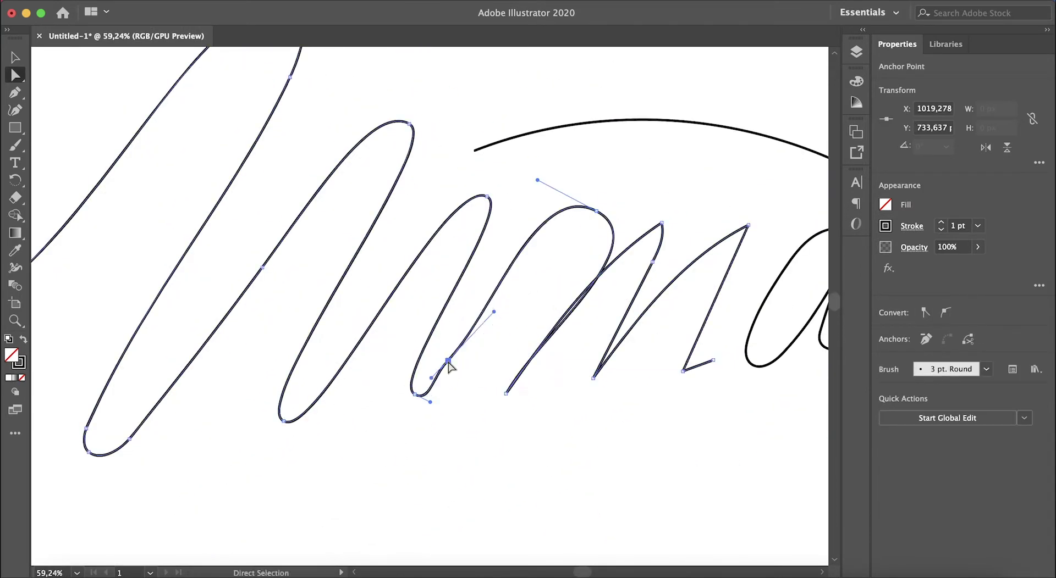
alt+scroll(409, 409, up, 5)
drag(312, 366, 332, 374)
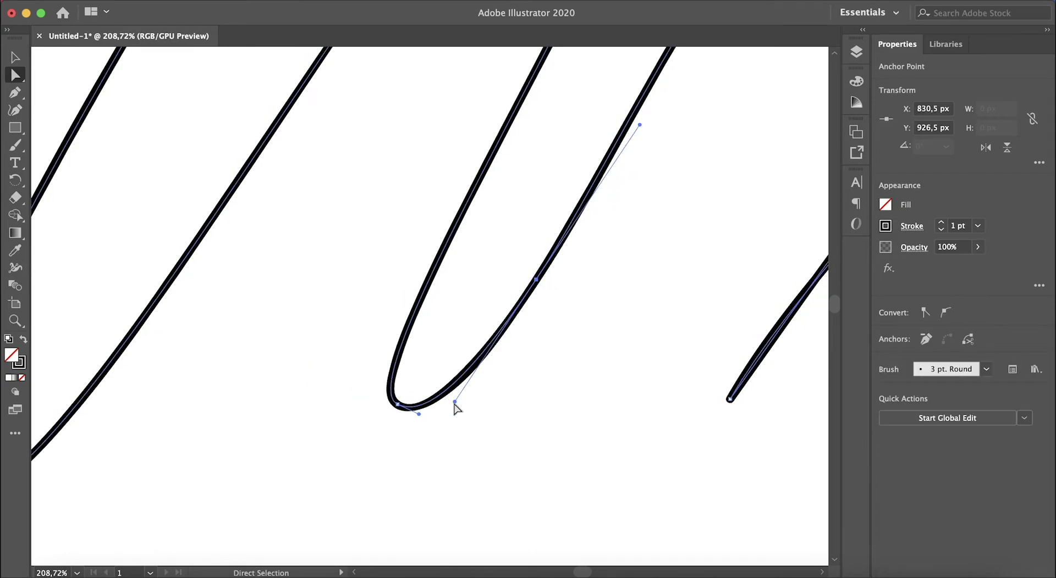
alt+scroll(336, 390, down, 5)
click(495, 236)
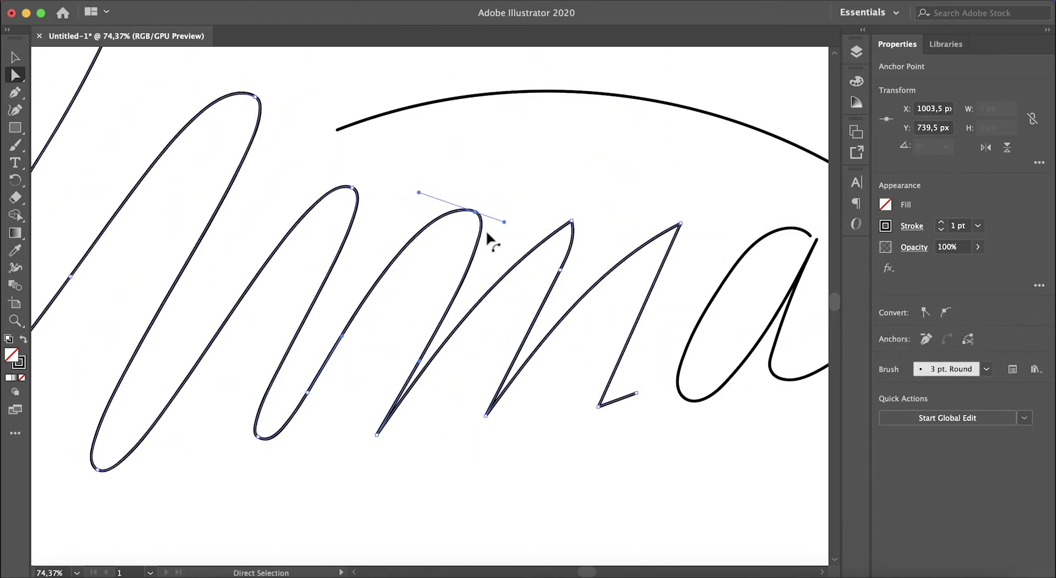
alt+scroll(576, 419, up, 2)
alt+scroll(576, 419, up, 2)
drag(389, 302, 377, 365)
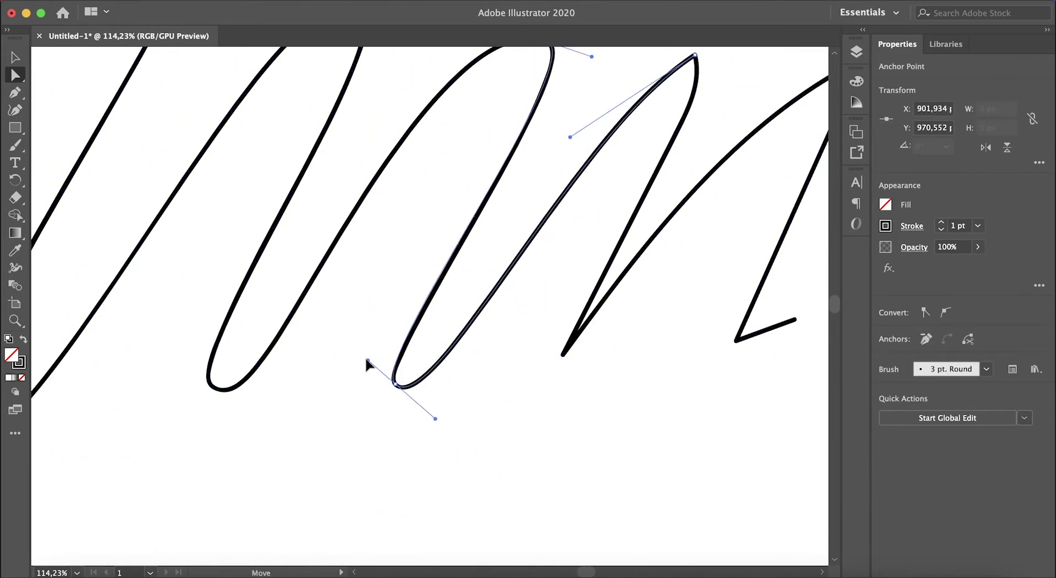
- Round the bottom curve of another loop in the script
scroll(367, 361, up, 3)
alt+scroll(440, 94, down, 3)
click(295, 408)
alt+scroll(294, 408, up, 4)
drag(220, 366, 241, 374)
alt+scroll(241, 373, down, 3)
alt+scroll(294, 436, up, 3)
click(295, 437)
alt+scroll(465, 370, down, 4)
alt+scroll(477, 369, down, 1)
alt+scroll(477, 368, up, 3)
- Reshape the pointed last hump of the second 'm' into a smooth rounded arch
click(589, 299)
alt+scroll(366, 247, down, 3)
alt+scroll(396, 413, up, 3)
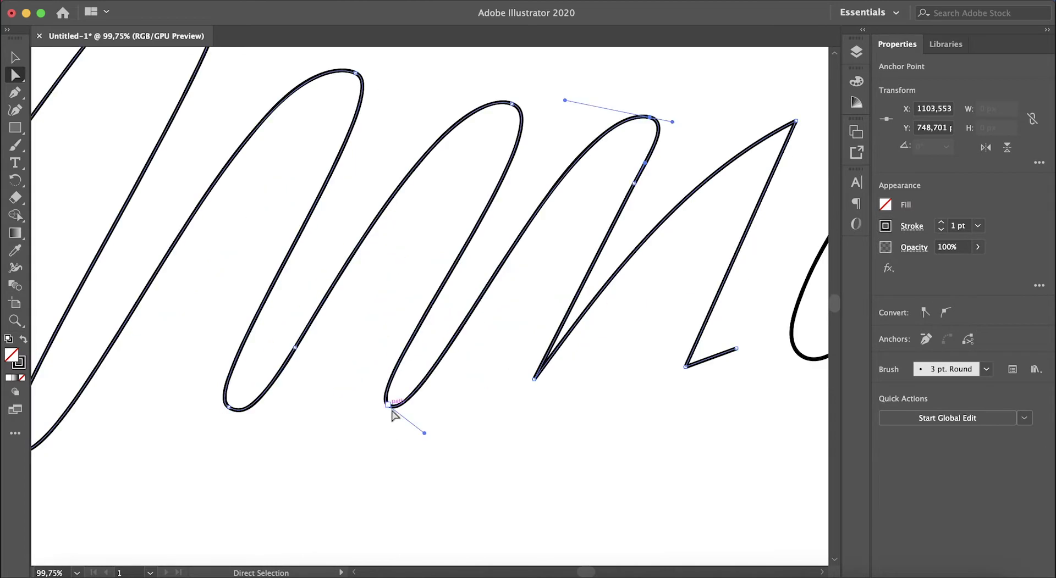
alt+scroll(197, 421, down, 2)
click(197, 422)
click(383, 215)
alt+scroll(324, 199, down, 2)
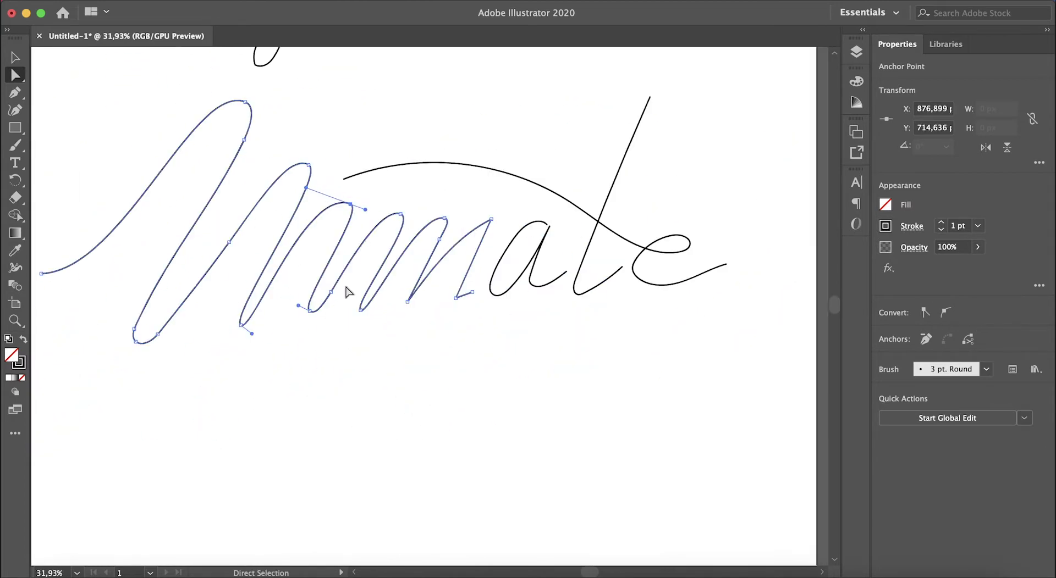
alt+scroll(330, 311, up, 5)
click(464, 378)
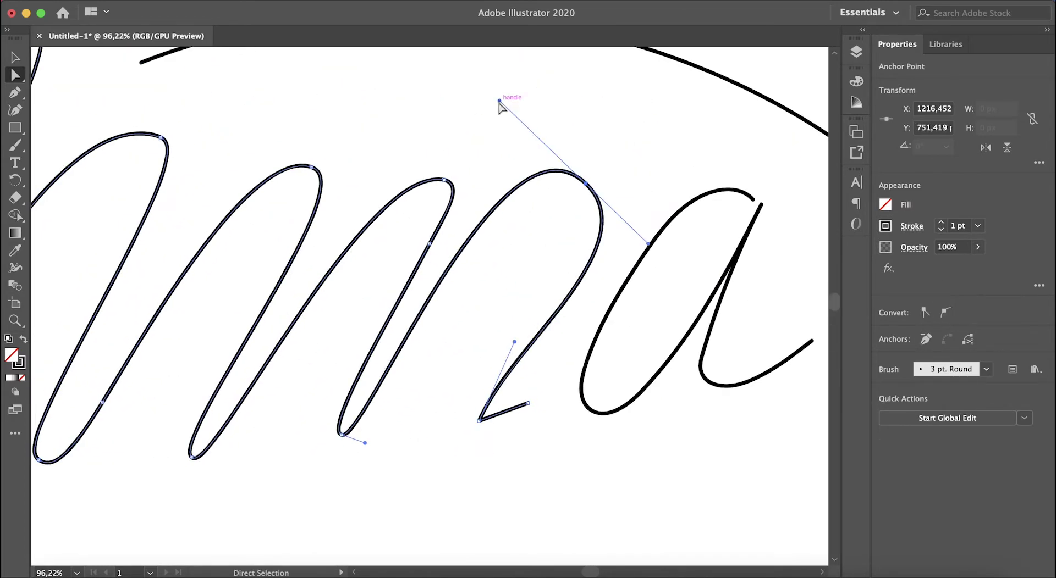
drag(612, 188, 545, 192)
drag(480, 421, 460, 393)
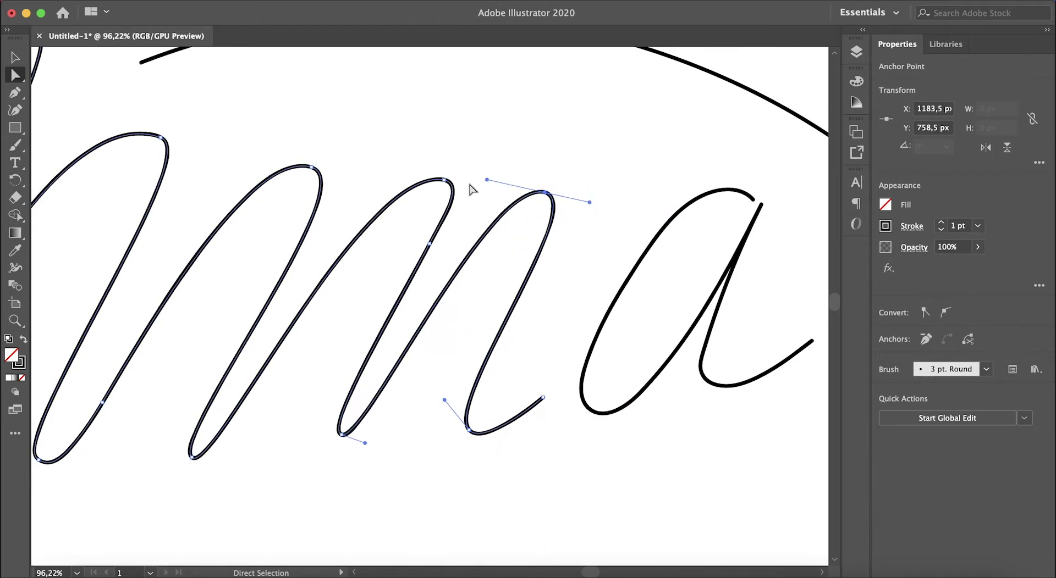
alt+scroll(598, 213, down, 5)
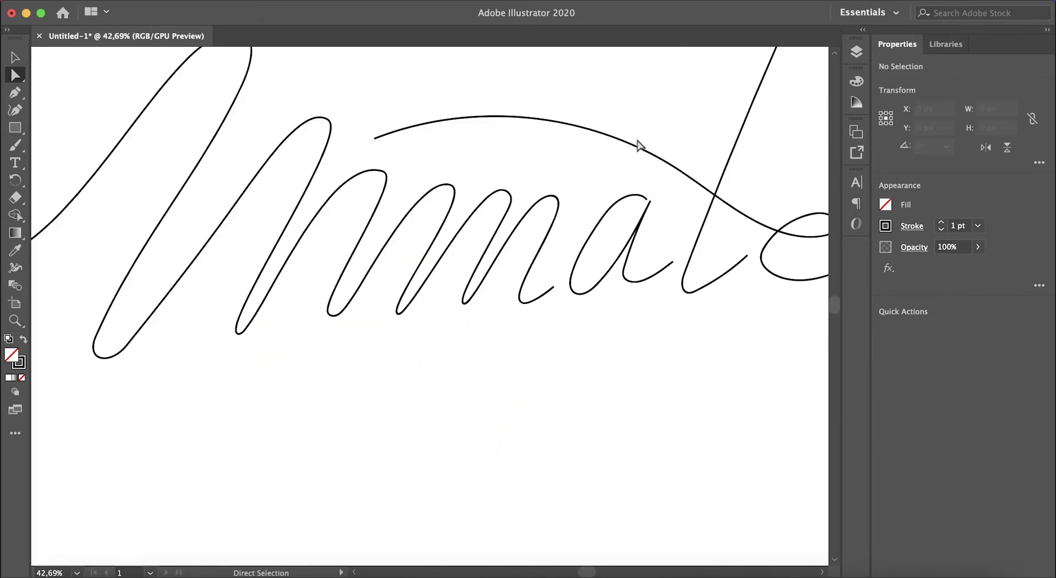
- Draw a short slanted baseline beneath the script word
key(p)
click(113, 342)
click(114, 352)
alt+scroll(114, 352, up, 3)
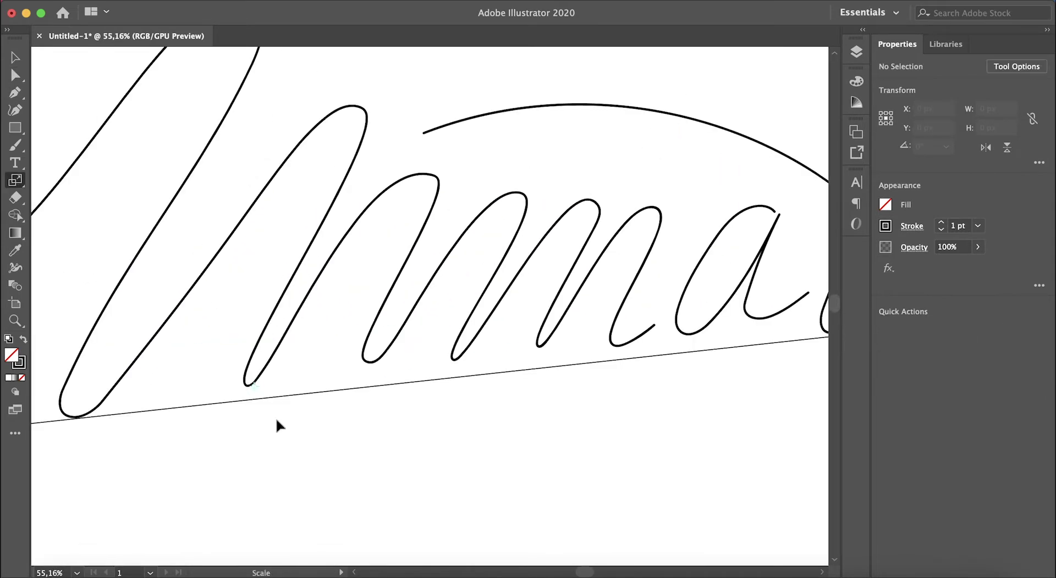
click(231, 390)
alt+scroll(278, 427, down, 3)
click(446, 301)
alt+scroll(446, 301, up, 3)
- Select the lettering path and lower the third loop's bottom onto the baseline
click(417, 301)
alt+scroll(426, 302, up, 3)
alt+scroll(483, 335, down, 5)
alt+scroll(286, 498, up, 4)
click(436, 422)
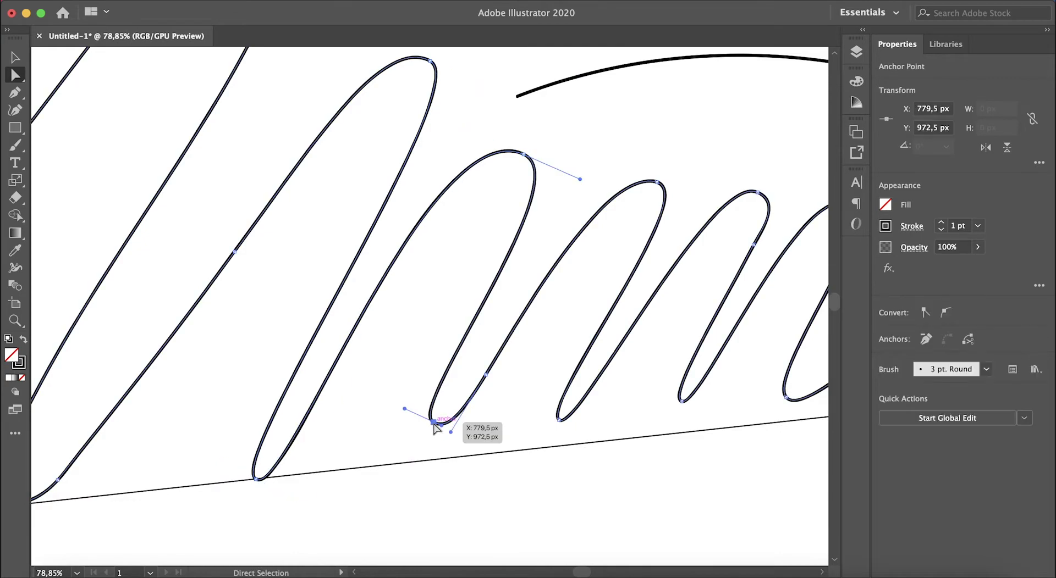
alt+scroll(448, 431, down, 3)
click(407, 412)
alt+scroll(408, 413, up, 2)
alt+scroll(420, 406, up, 3)
click(443, 421)
alt+scroll(419, 405, down, 5)
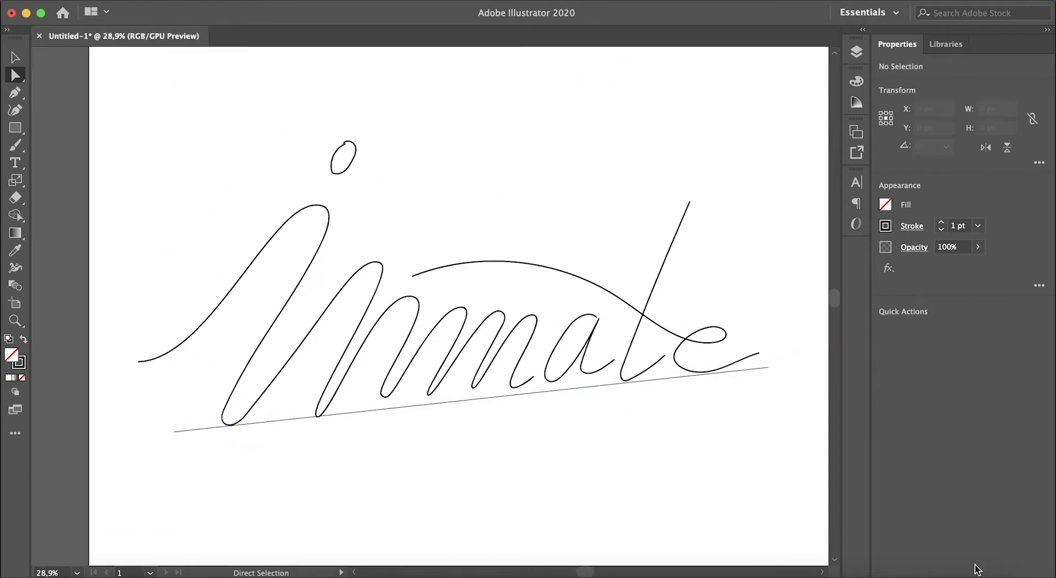
alt+scroll(451, 424, up, 4)
click(459, 435)
click(549, 450)
drag(467, 407, 462, 438)
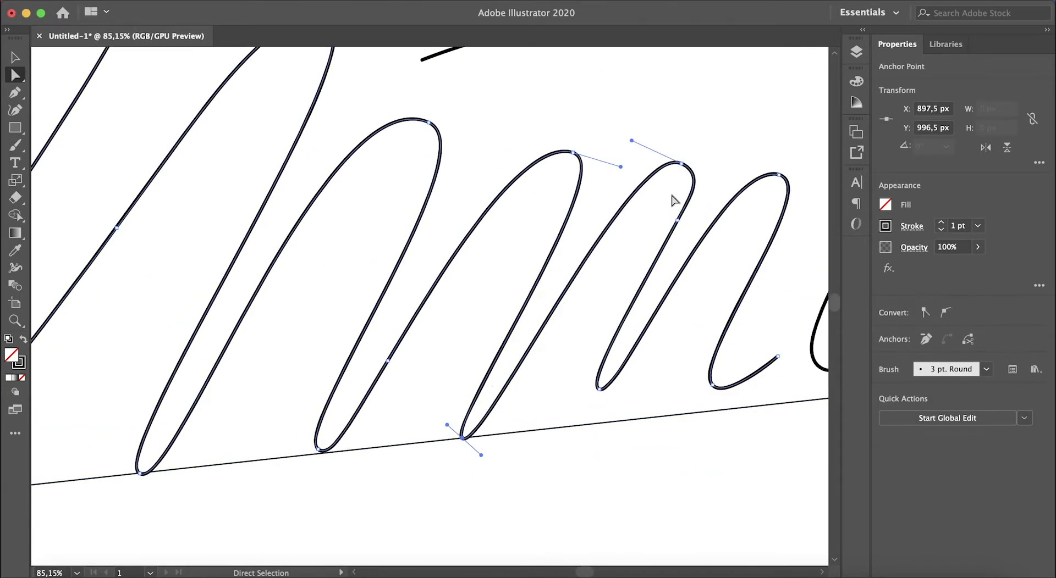
- Lower another loop's bottom point onto the baseline and check the loop shapes
click(656, 159)
alt+scroll(698, 283, down, 5)
alt+scroll(483, 288, up, 5)
click(517, 183)
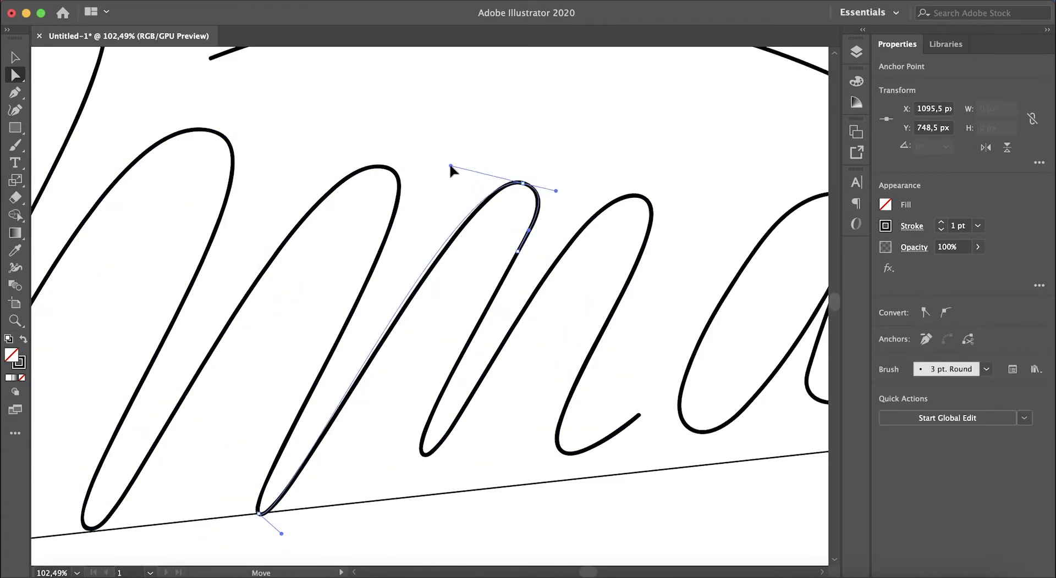
click(640, 197)
drag(424, 454, 414, 494)
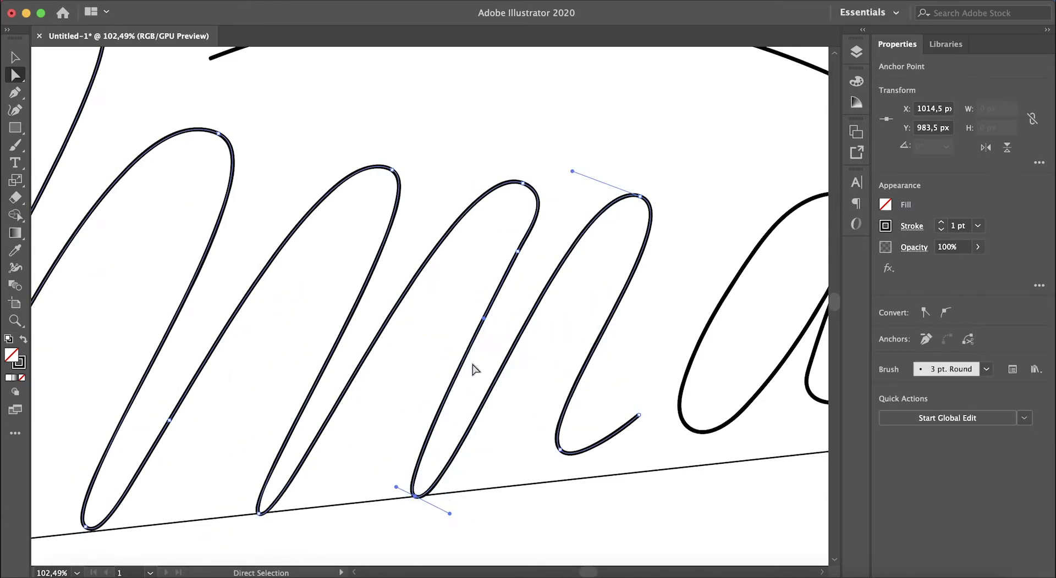
click(518, 285)
click(421, 496)
click(651, 227)
click(700, 177)
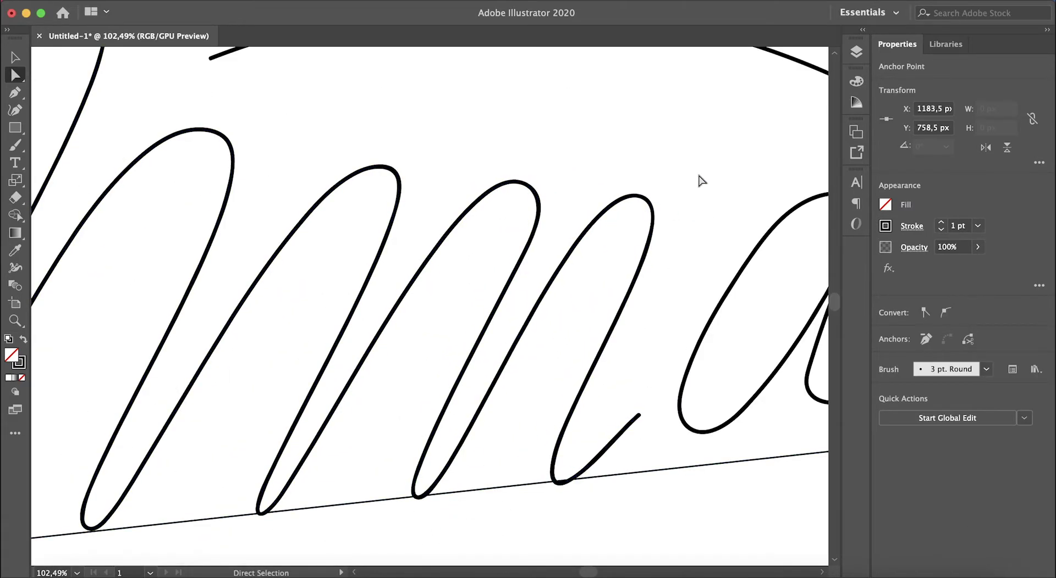
- Delete an extra anchor from the 'a', then smooth its bottom curve and lower its tail
alt+scroll(584, 305, down, 2)
alt+scroll(577, 235, up, 3)
click(547, 266)
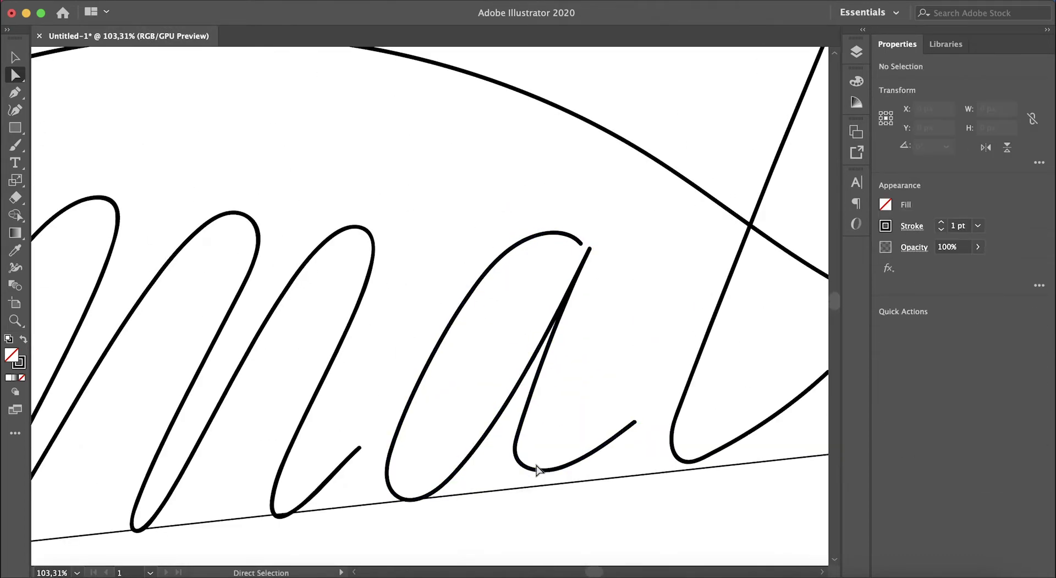
key(minus)
click(511, 418)
key(a)
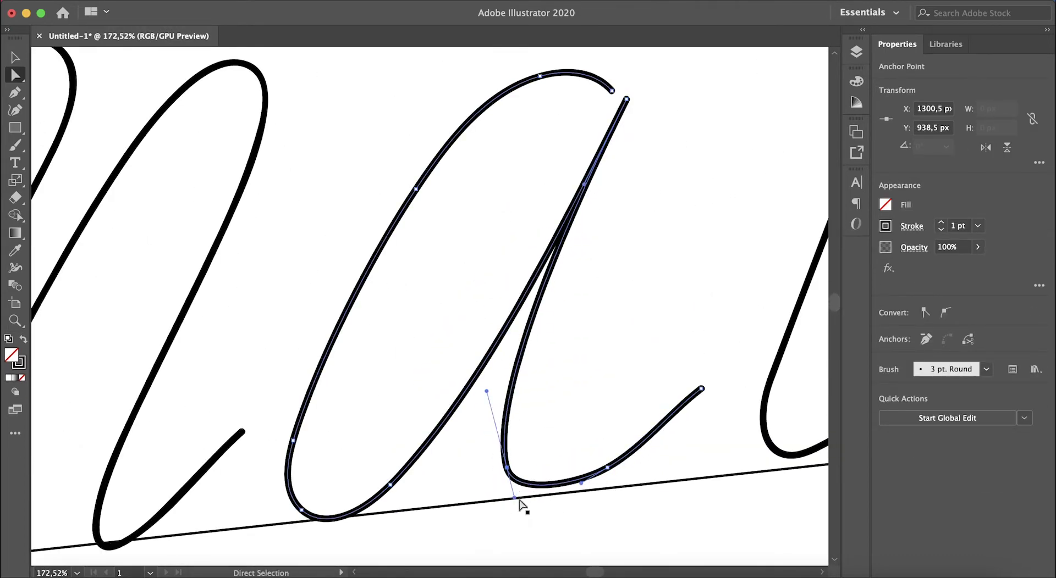
drag(519, 500, 533, 519)
drag(675, 417, 652, 440)
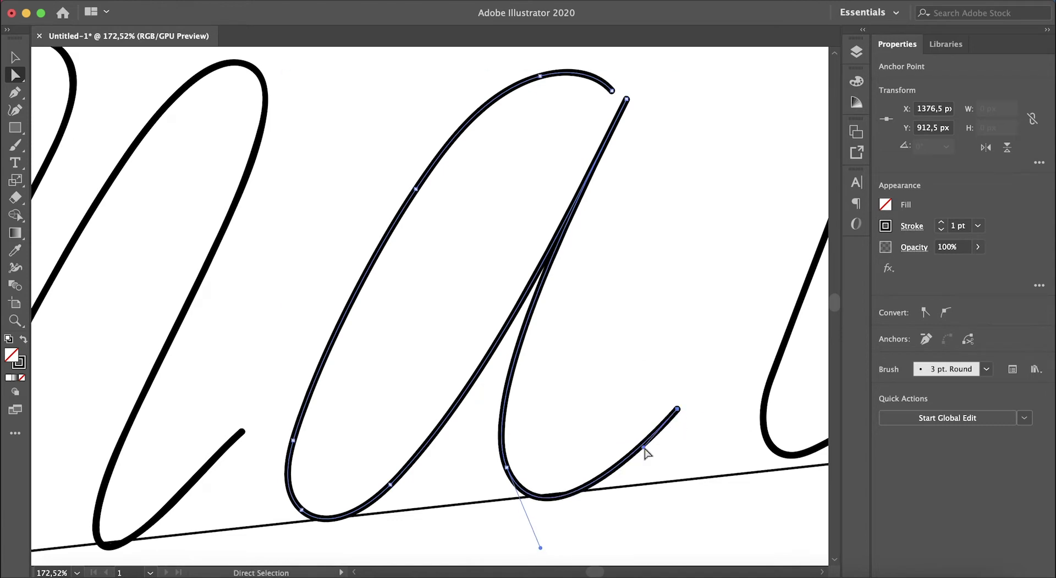
- Select the arc above the script word
alt+scroll(644, 450, down, 5)
click(609, 273)
alt+scroll(644, 299, up, 2)
click(463, 226)
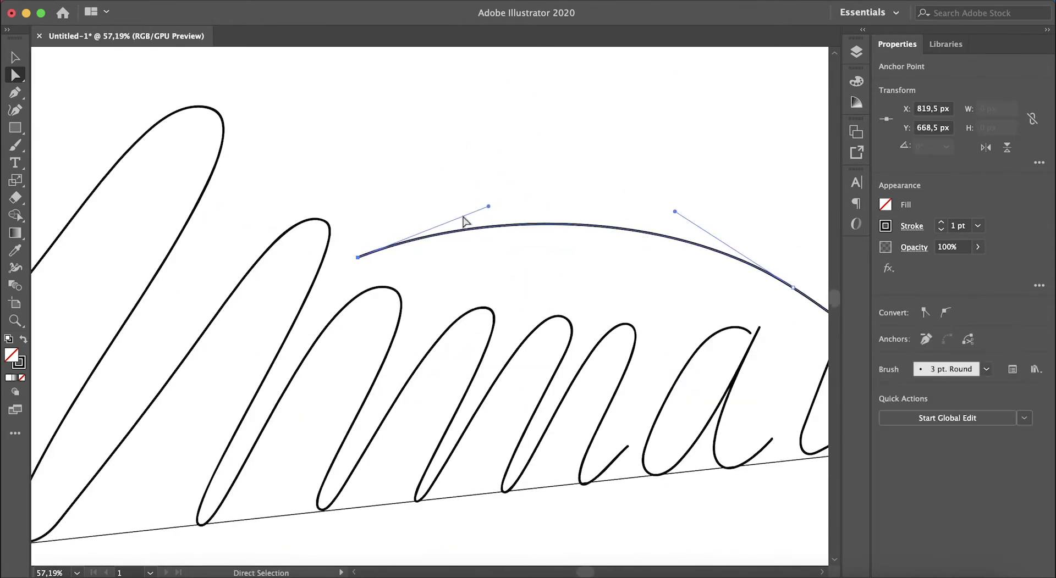
- Reshape the loop and tail of the 'e' by dragging its anchors and handles
alt+scroll(463, 221, down, 1)
scroll(528, 252, right, 5)
alt+scroll(722, 295, up, 2)
drag(716, 330, 730, 340)
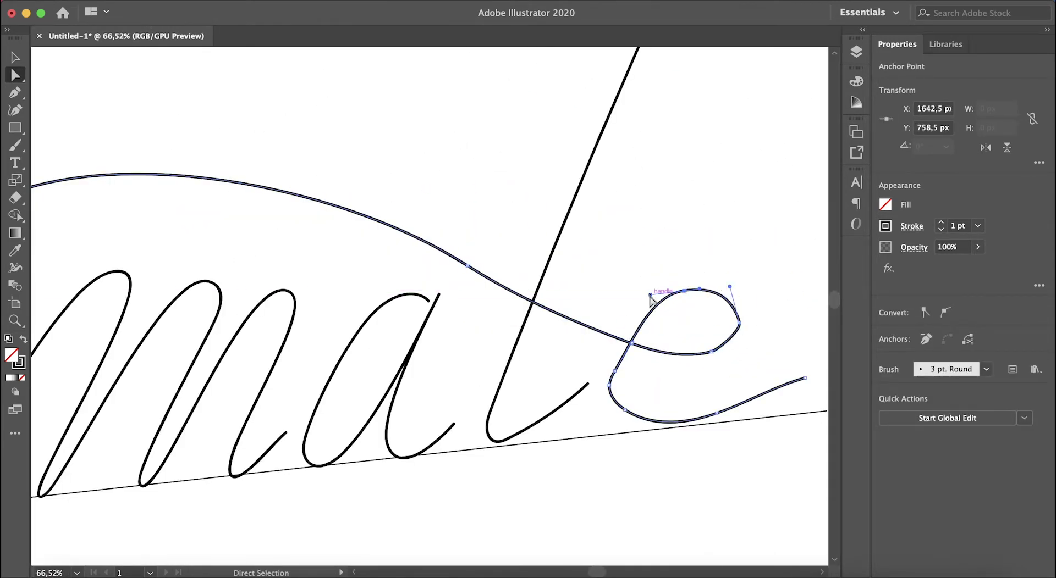
key(a)
drag(716, 328, 763, 294)
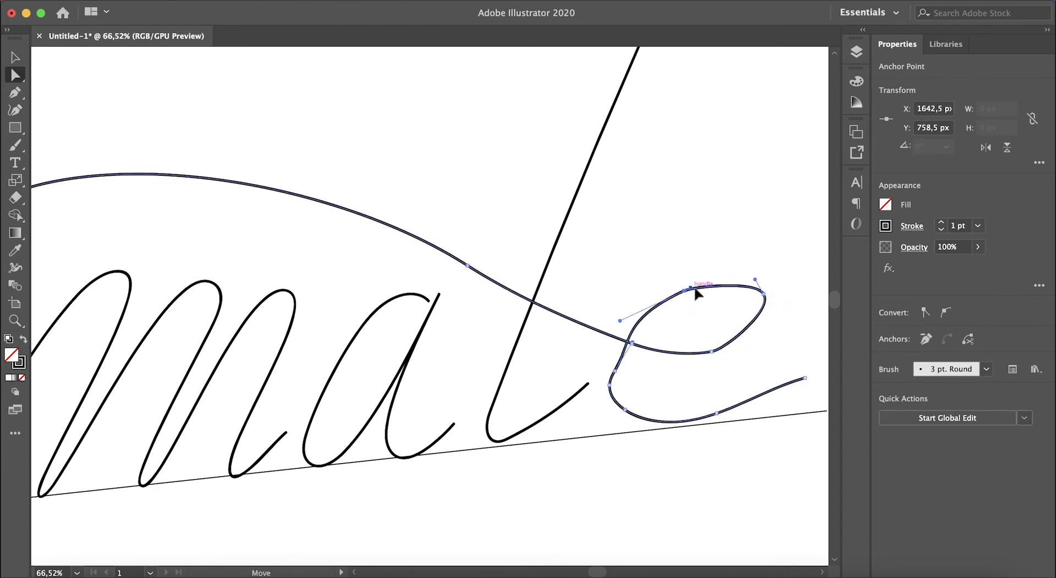
click(630, 344)
alt+scroll(611, 378, up, 4)
alt+scroll(603, 390, down, 5)
alt+scroll(608, 436, up, 4)
alt+scroll(601, 473, down, 1)
click(518, 476)
drag(603, 443, 620, 442)
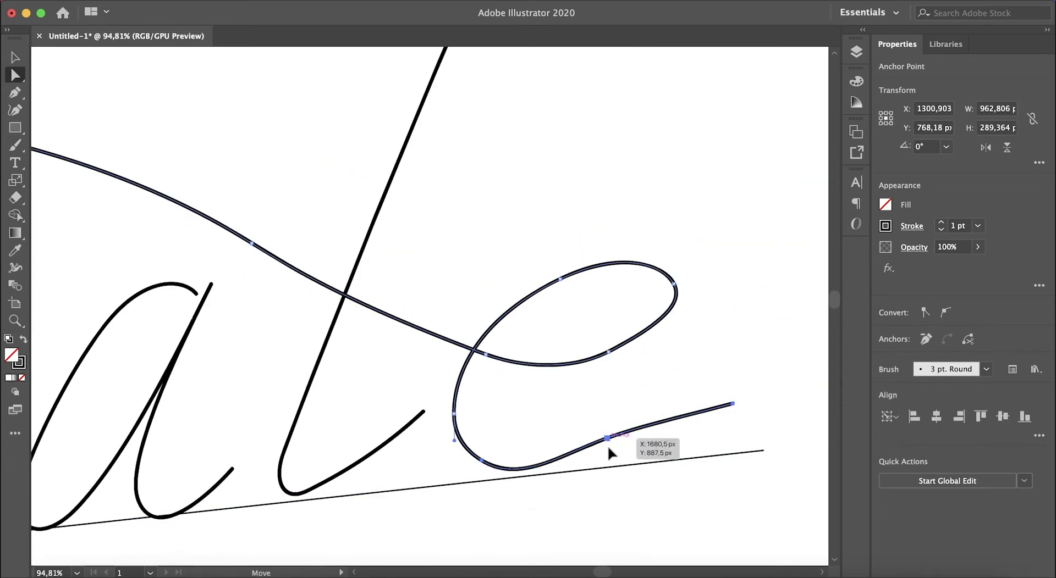
- Refine anchors on the e's lower loop and reshape the top stroke's curve near the 't'
alt+scroll(748, 407, down, 5)
alt+scroll(726, 410, up, 3)
click(617, 378)
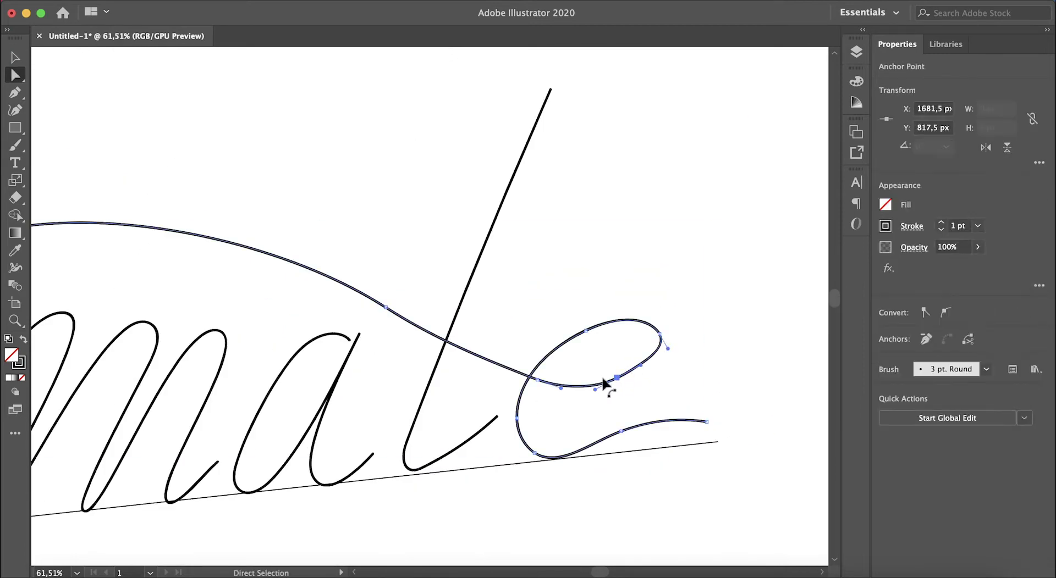
alt+scroll(671, 307, down, 3)
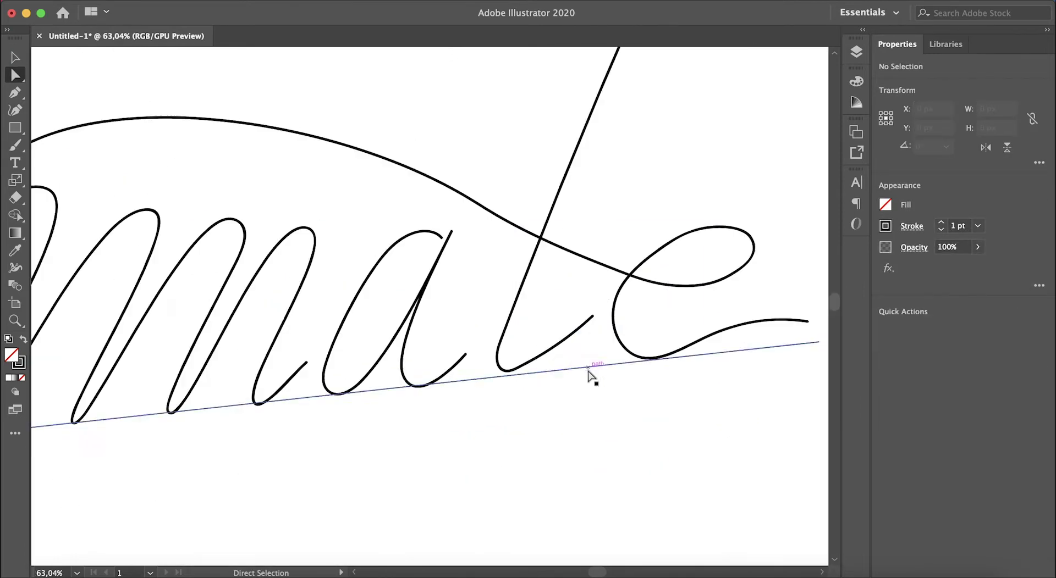
alt+scroll(672, 324, up, 3)
click(570, 360)
alt+scroll(681, 326, up, 3)
click(651, 352)
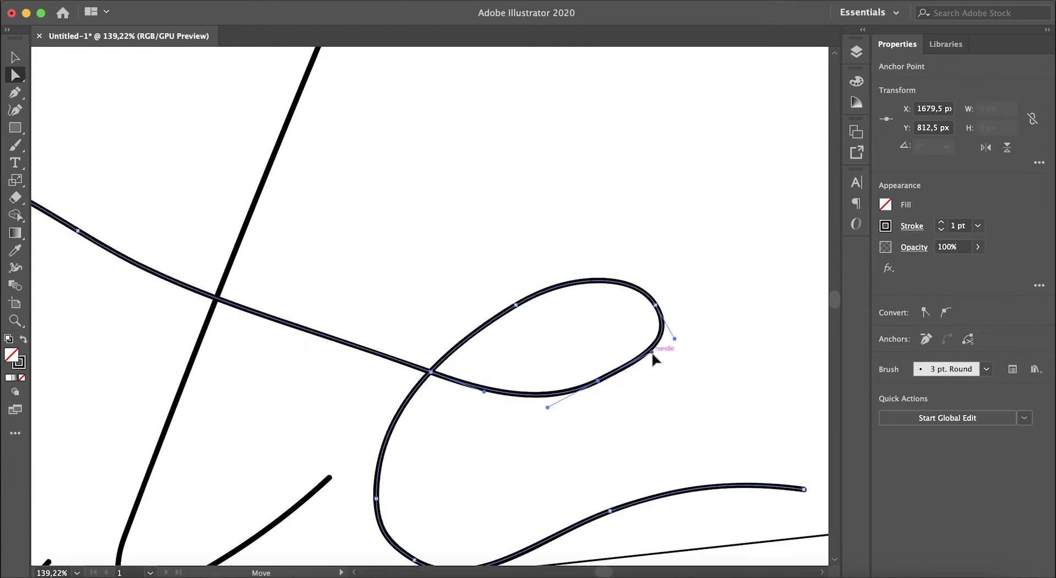
alt+scroll(647, 282, down, 4)
click(554, 305)
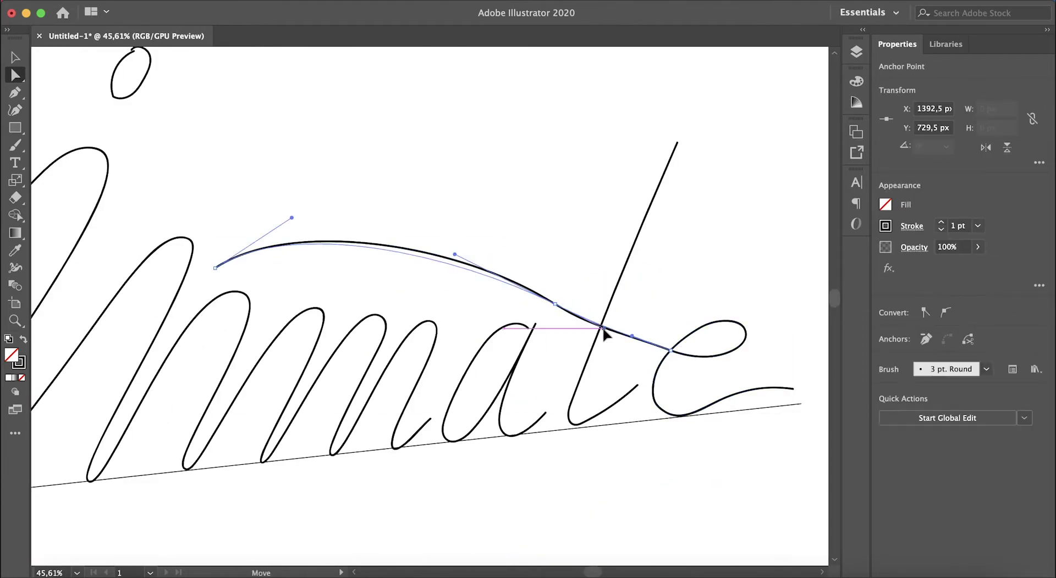
drag(589, 324, 599, 336)
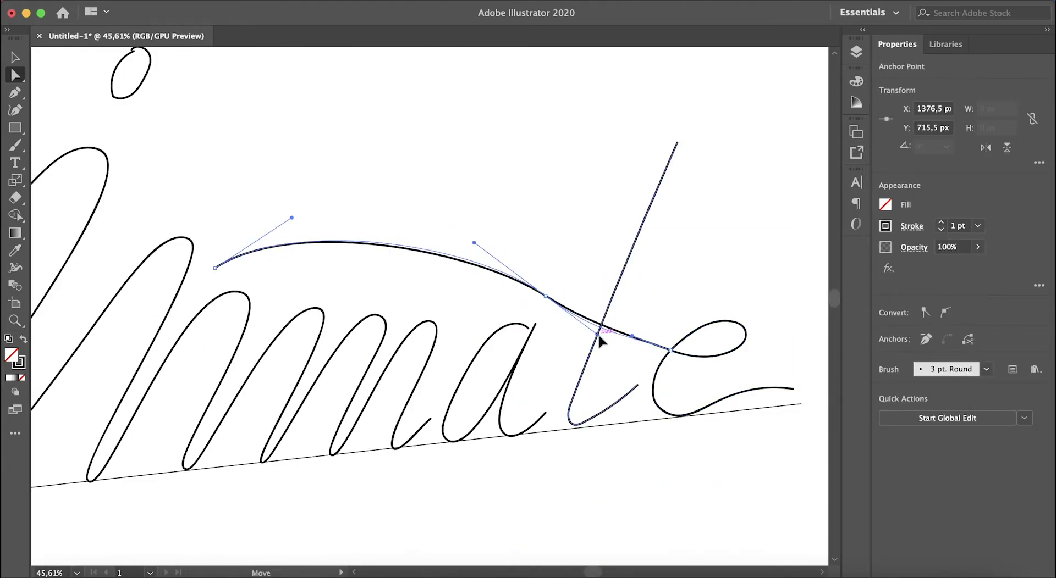
- Flatten the long top stroke by moving its middle anchor
alt+scroll(389, 361, down, 3)
alt+scroll(613, 317, up, 3)
click(611, 310)
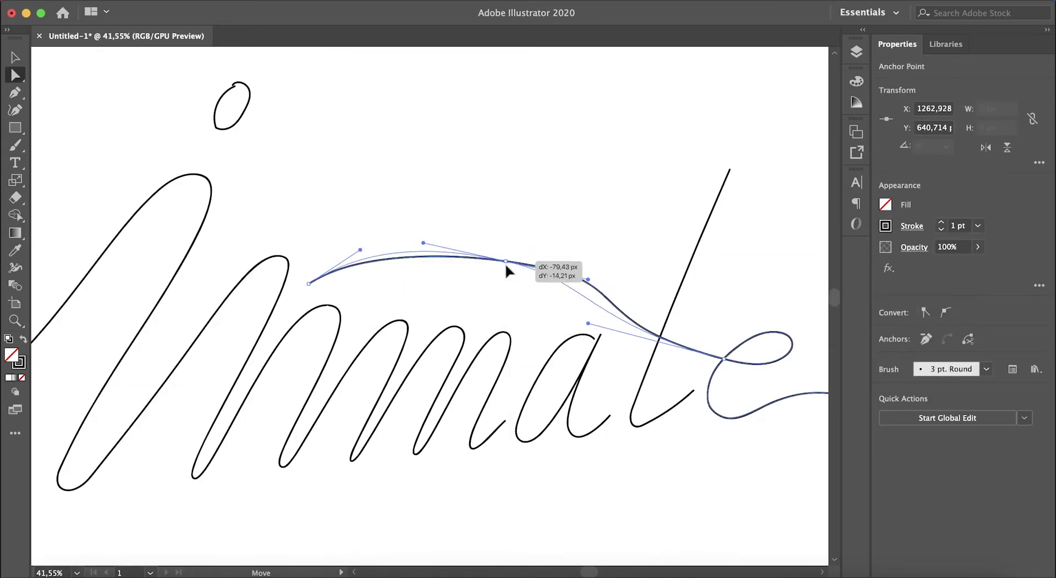
drag(526, 270, 525, 268)
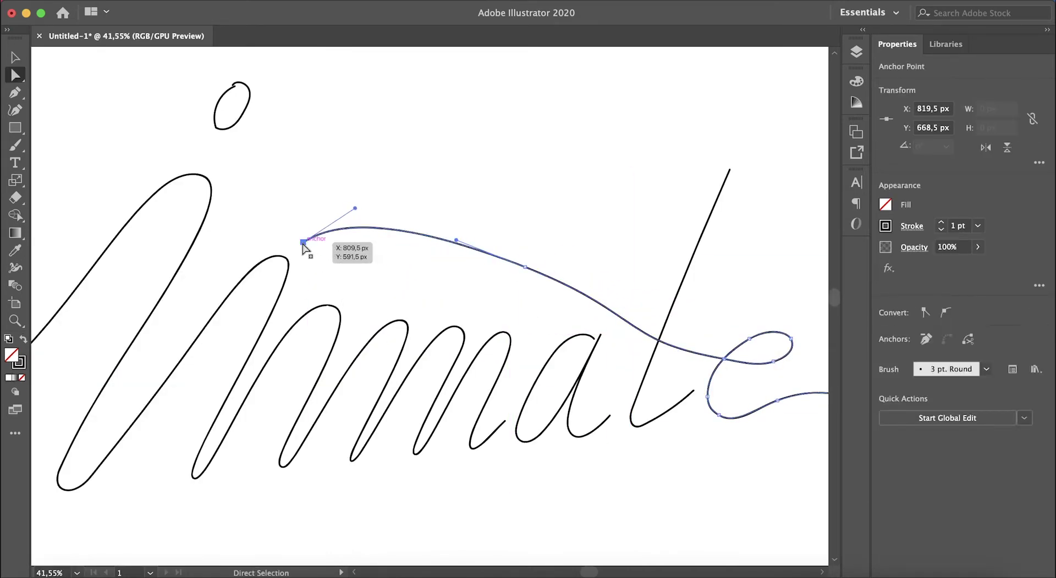
alt+scroll(340, 266, down, 1)
alt+scroll(564, 254, down, 3)
click(481, 253)
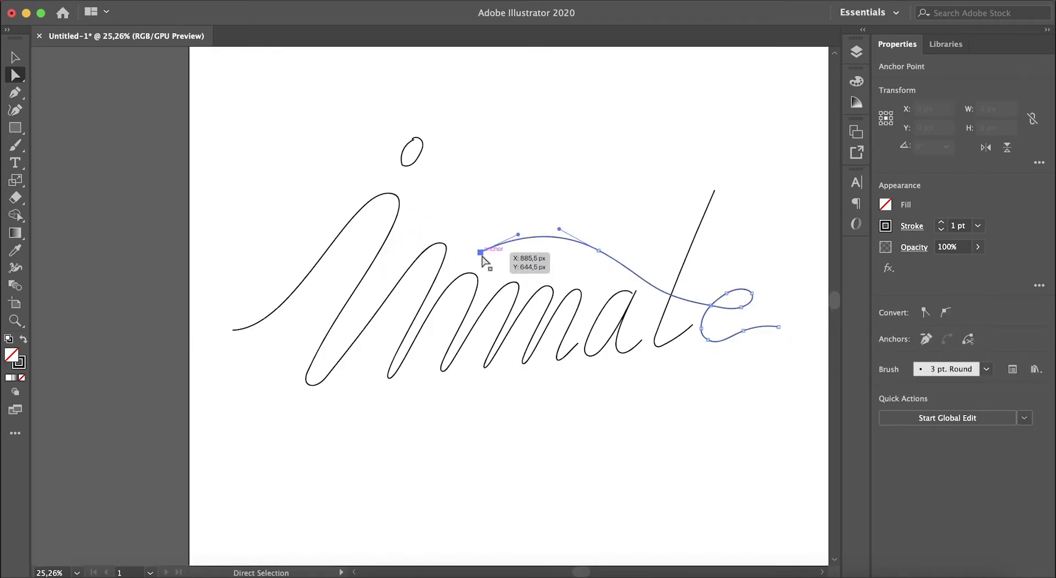
- Reshape the loop of the i dot
alt+scroll(641, 332, up, 2)
alt+scroll(396, 208, up, 3)
alt+scroll(388, 182, up, 1)
click(385, 175)
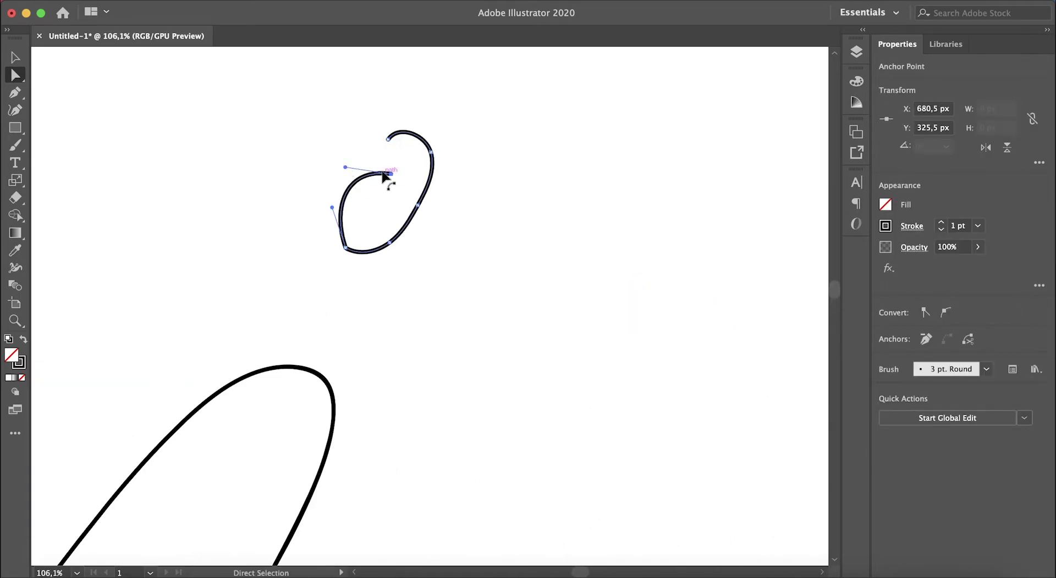
drag(389, 246, 356, 261)
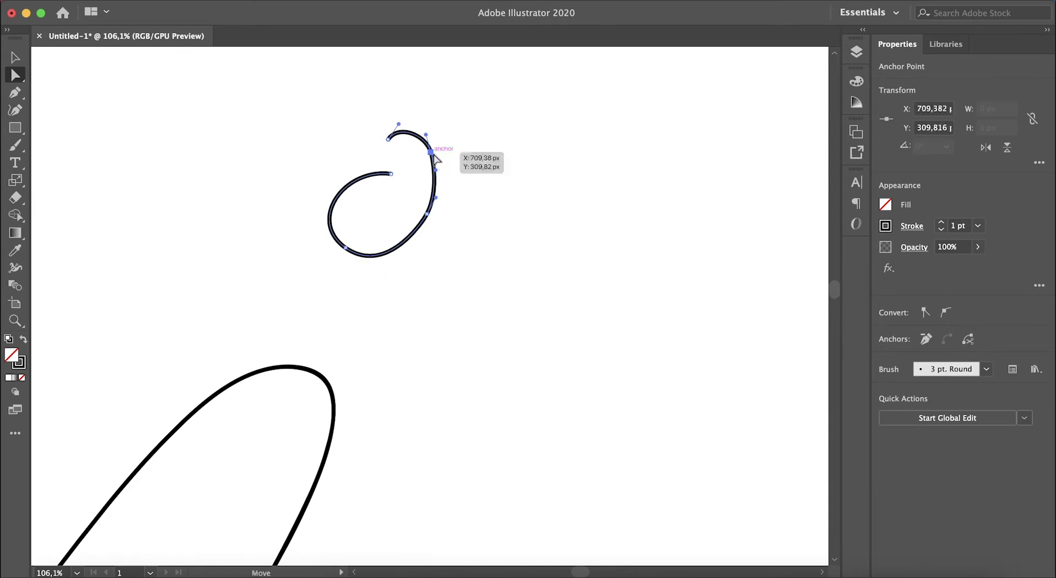
alt+scroll(471, 236, down, 5)
- Set all script paths' stroke to None and save as spline.ai in Illustrator 8 format
drag(542, 302, 401, 409)
click(885, 226)
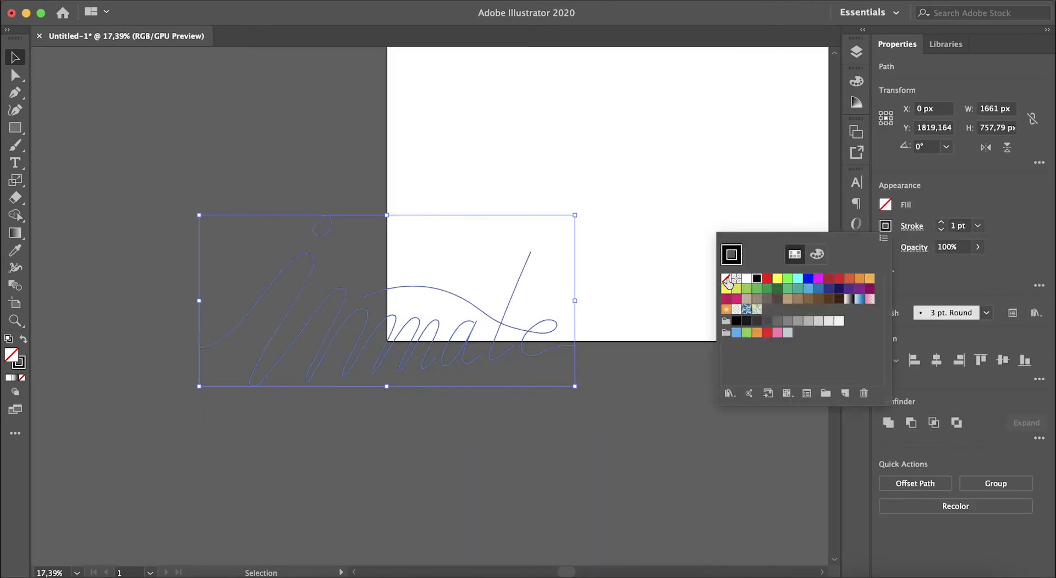
click(733, 276)
key(super+s)
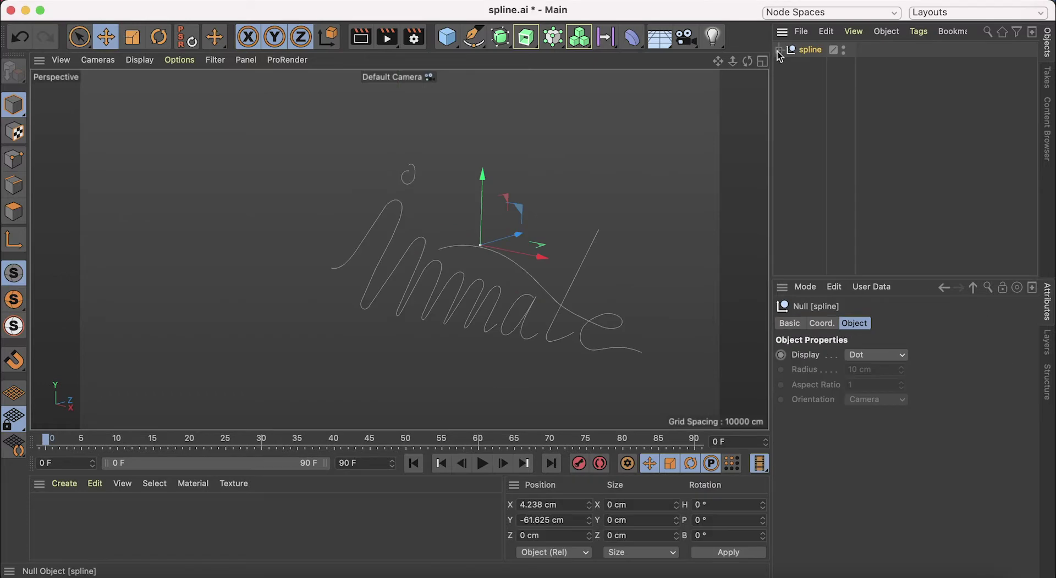
- In Cinema 4D, set the imported spline's Z position to 0 and view it from the front
click(821, 323)
click(842, 356)
text(0)
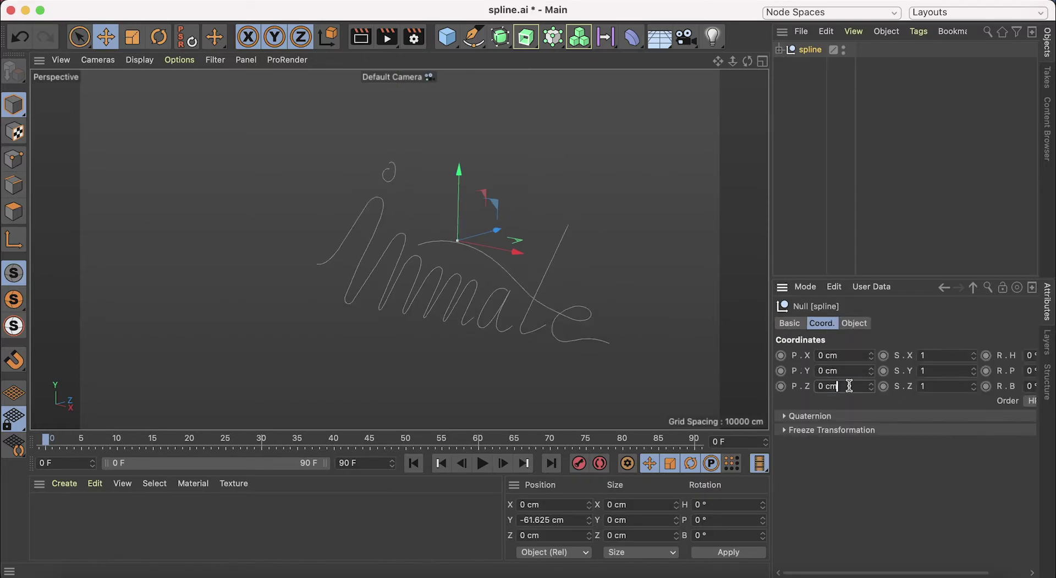
alt+drag(527, 325, 483, 325)
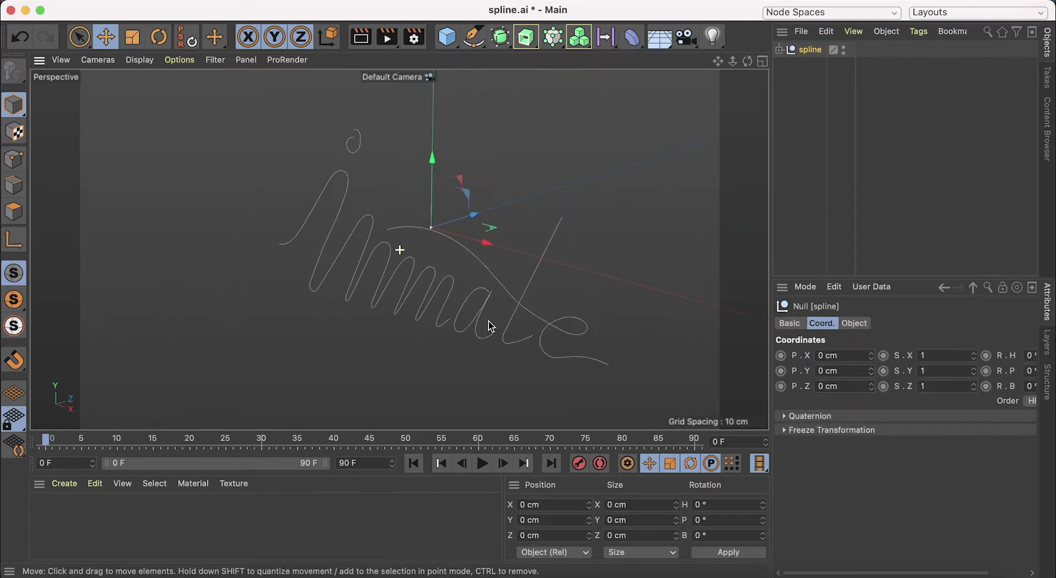
click(852, 199)
click(778, 50)
- Add a Sweep object with a Circle spline placed under it
click(508, 43)
click(473, 37)
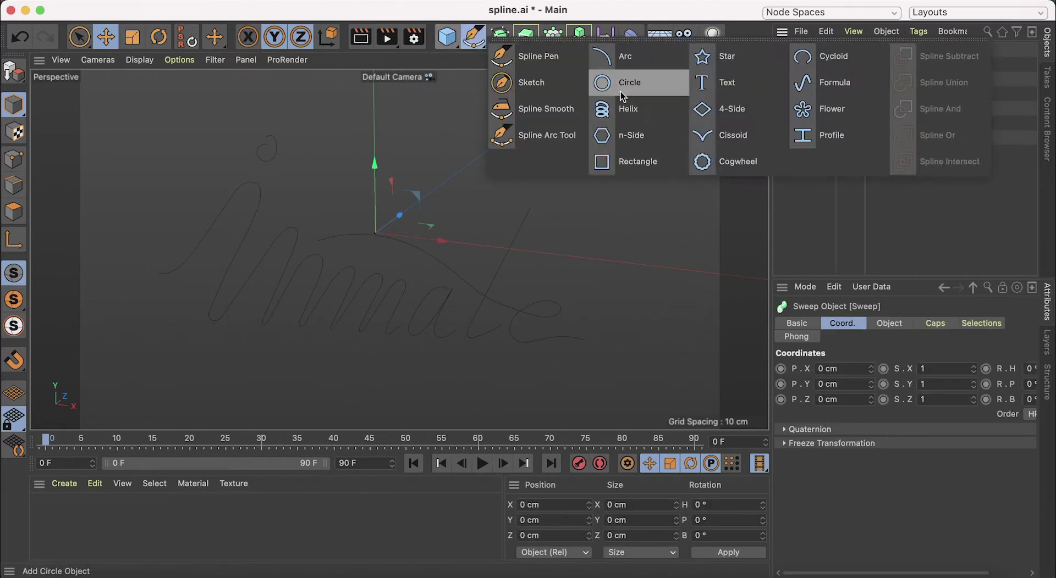
shift+click(621, 80)
click(854, 323)
- Scale up the imported spline lettering
click(349, 289)
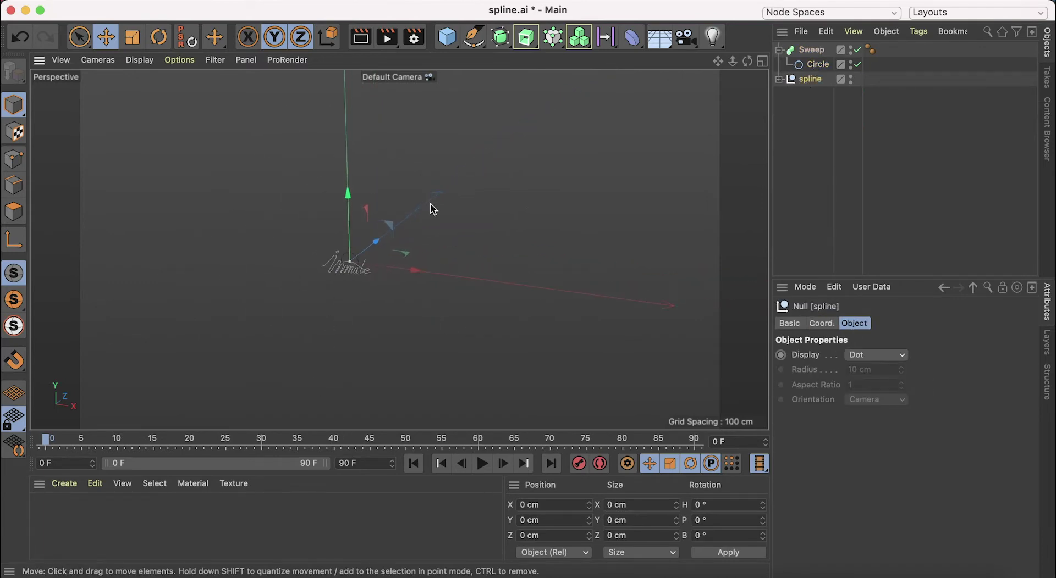
key(t)
drag(368, 160, 407, 248)
- Move Path 1 from the spline group into the Sweep
click(778, 79)
drag(819, 93, 811, 50)
alt+drag(471, 306, 426, 276)
- Disable the Sweep and select Path 1 for point editing with the Move tool
click(860, 49)
click(831, 70)
click(819, 79)
click(105, 37)
click(14, 159)
- Select points at the top and lower end of the first stroke
alt+drag(385, 247, 306, 226)
scroll(306, 226, up, 3)
alt+drag(270, 357, 401, 247)
click(363, 86)
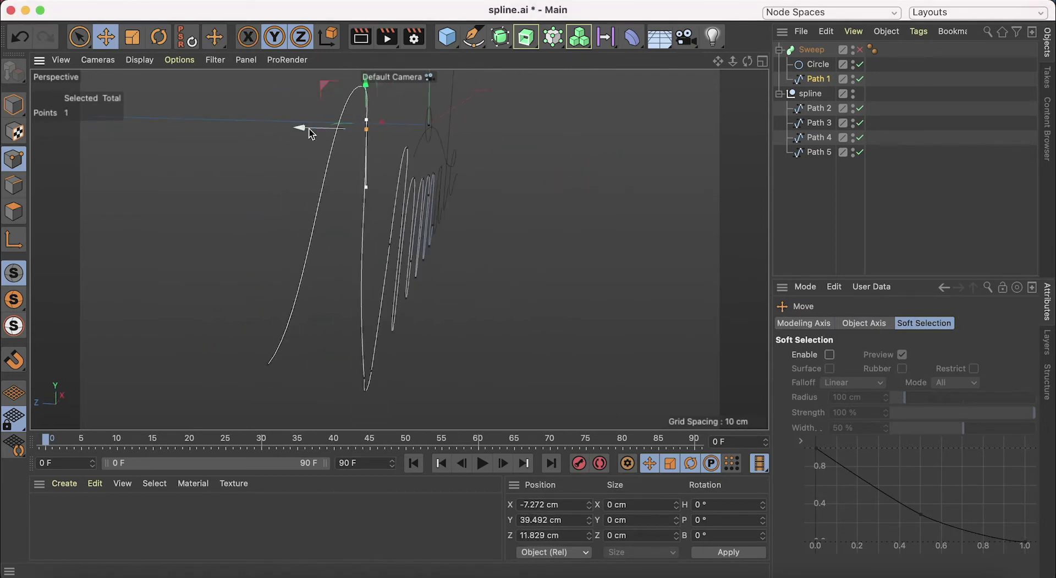
alt+drag(362, 312, 347, 348)
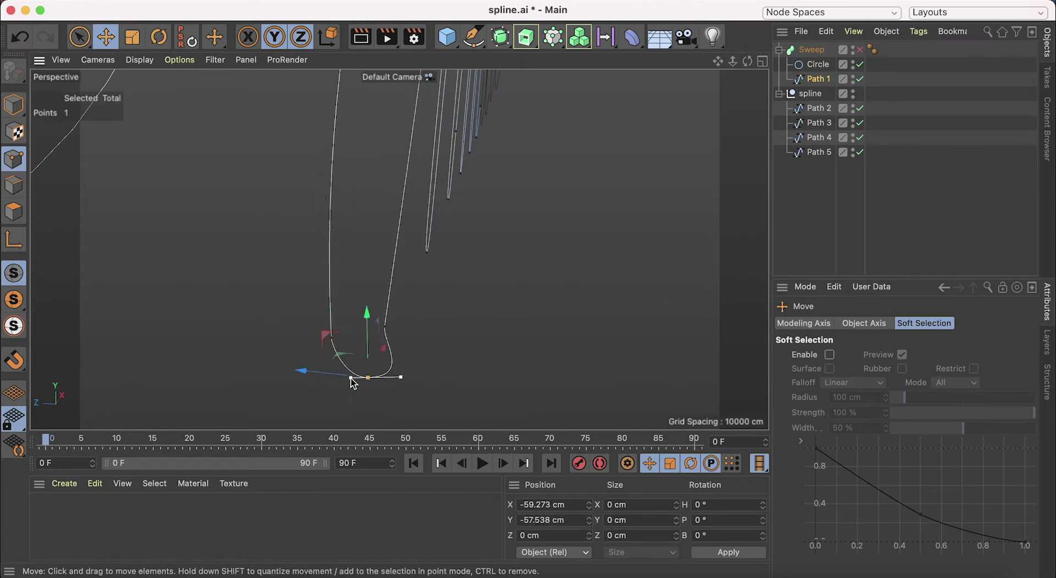
alt+drag(382, 378, 400, 248)
click(291, 198)
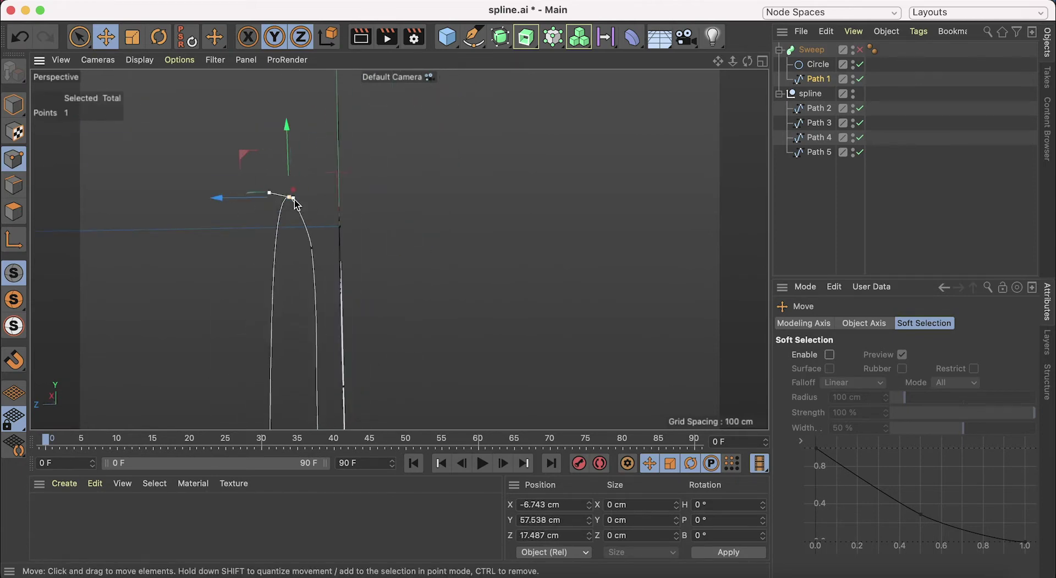
alt+drag(311, 237, 439, 233)
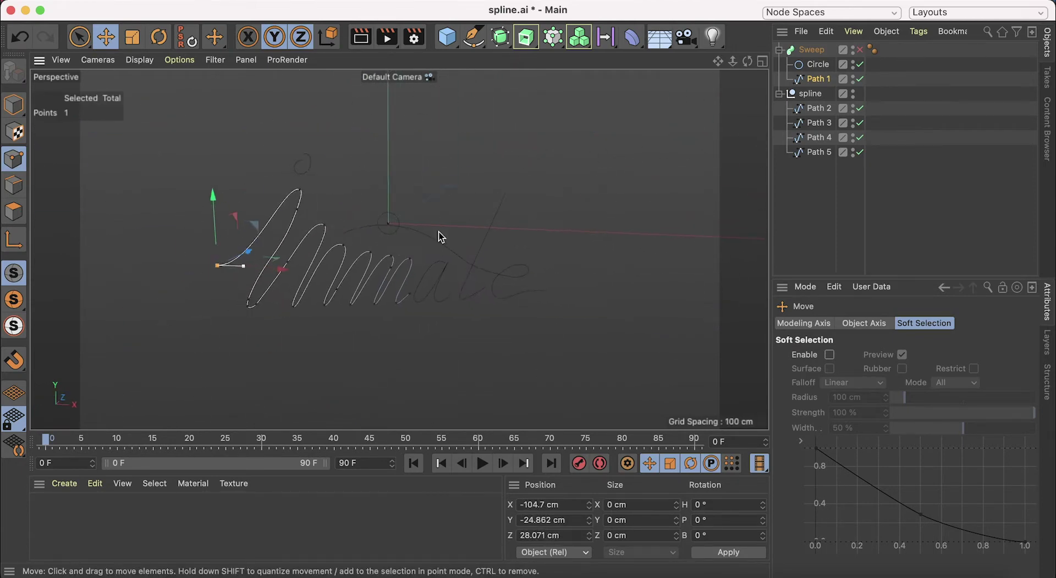
- Add a scene camera from the current view and give it a Protection tag
click(685, 37)
right_click(864, 54)
click(756, 276)
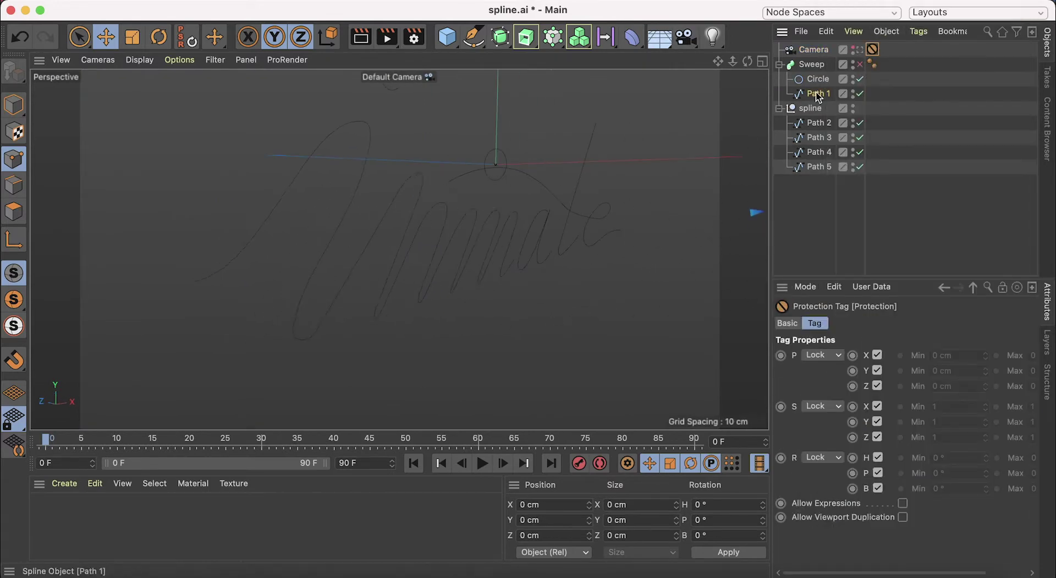
- Select Path 1 and briefly preview the Sweep tube through the scene camera
click(818, 97)
key(F4)
key(F5)
key(F1)
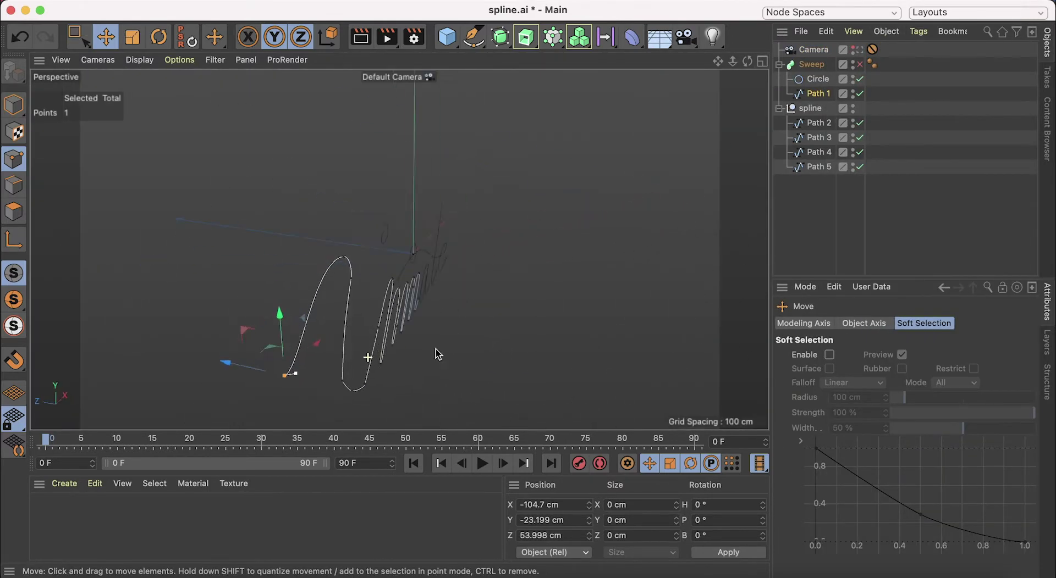
click(860, 50)
click(860, 64)
click(860, 49)
click(860, 64)
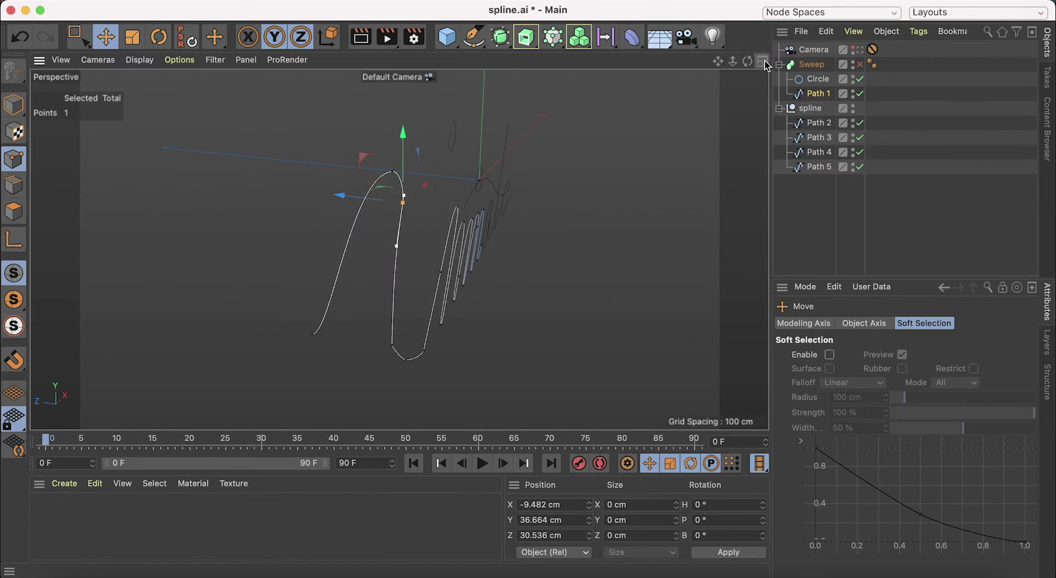
- In front view, select spline points at the top and bottom of the loop
scroll(401, 246, up, 5)
key(F4)
scroll(285, 234, up, 5)
click(343, 113)
alt+middle_drag(355, 123, 351, 137)
alt+middle_drag(254, 362, 269, 310)
click(216, 357)
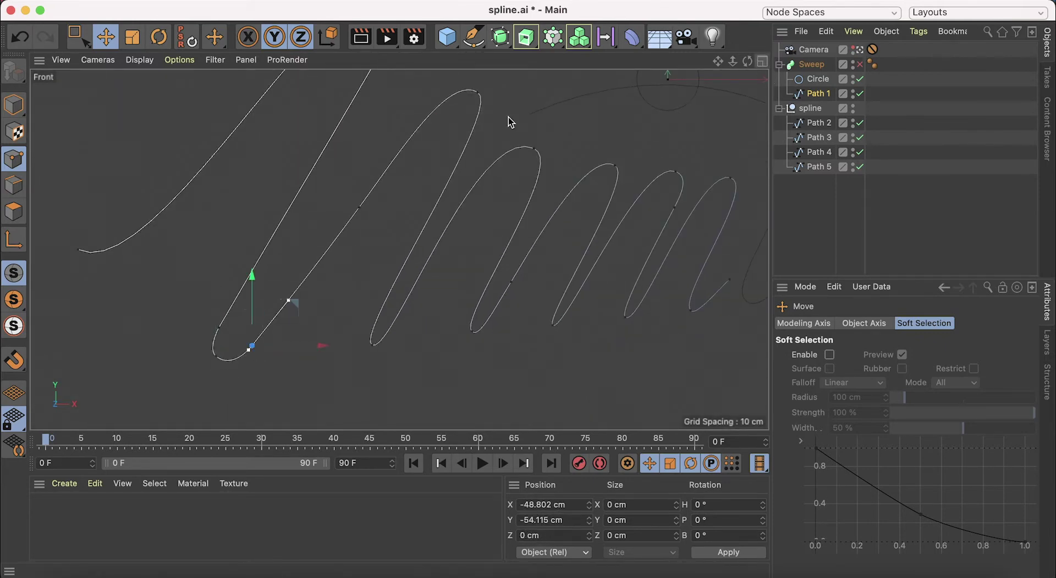
- In perspective view, select the loop's top and bottom points, checking through the camera
key(F1)
scroll(326, 309, up, 5)
alt+drag(325, 309, 445, 302)
scroll(418, 263, up, 5)
click(435, 148)
alt+drag(548, 253, 582, 171)
mouse_move(512, 306)
alt+mouse_down()
mouse_move(392, 330)
mouse_move(391, 236)
alt+mouse_up()
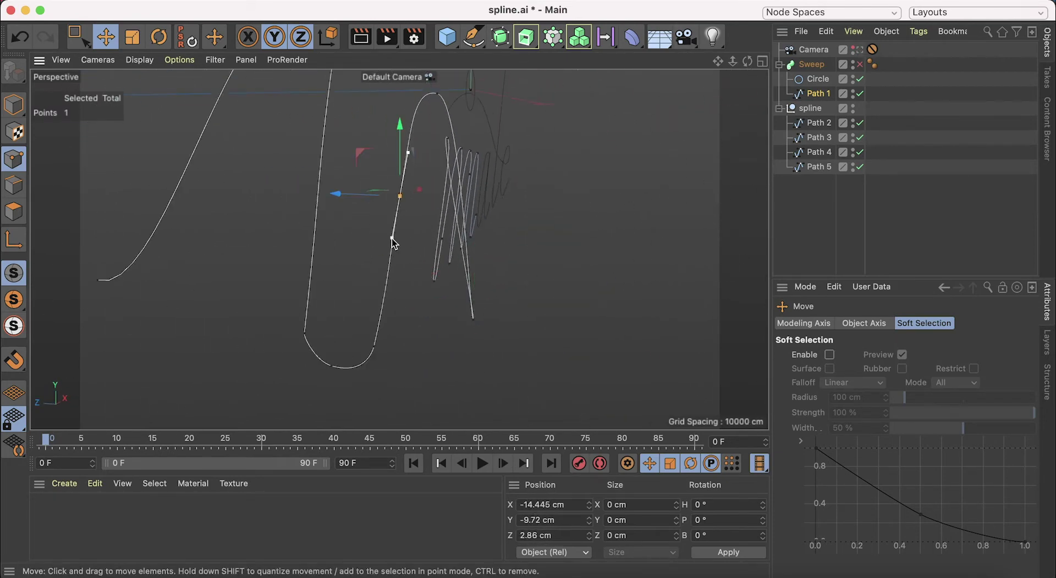
click(860, 49)
click(859, 49)
click(389, 348)
alt+drag(389, 349, 479, 188)
- Move the selected bottom point about 26 cm in depth and nudge the loop's top point
click(859, 50)
drag(379, 238, 384, 234)
key(ctrl+z)
alt+drag(370, 370, 273, 194)
key(ctrl+z)
click(859, 50)
click(860, 50)
drag(439, 231, 369, 148)
- Re-enable the Sweep so the stroke shows as a tube, then select the Sweep
click(860, 50)
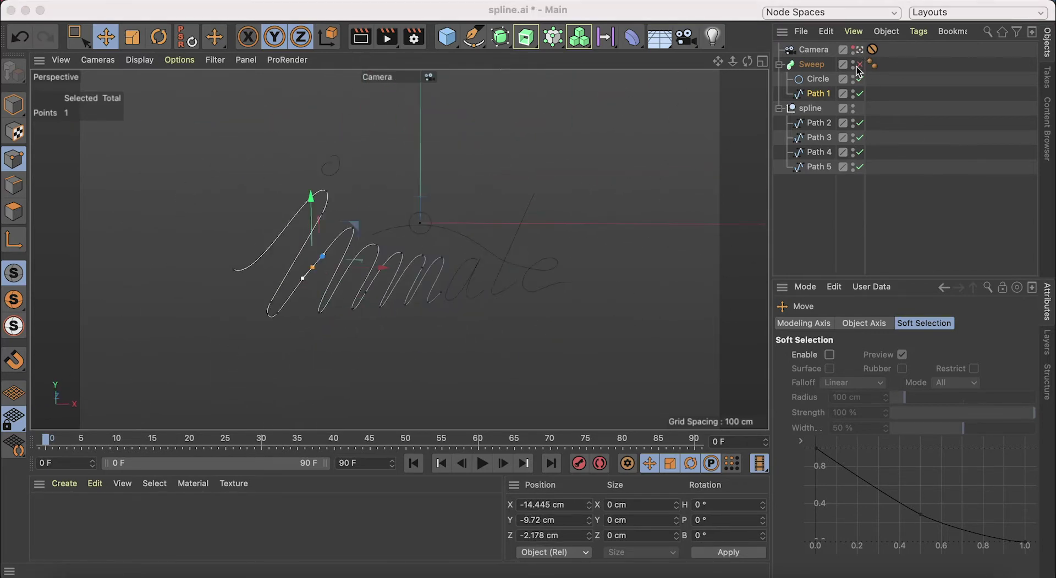
click(859, 64)
click(814, 65)
click(860, 50)
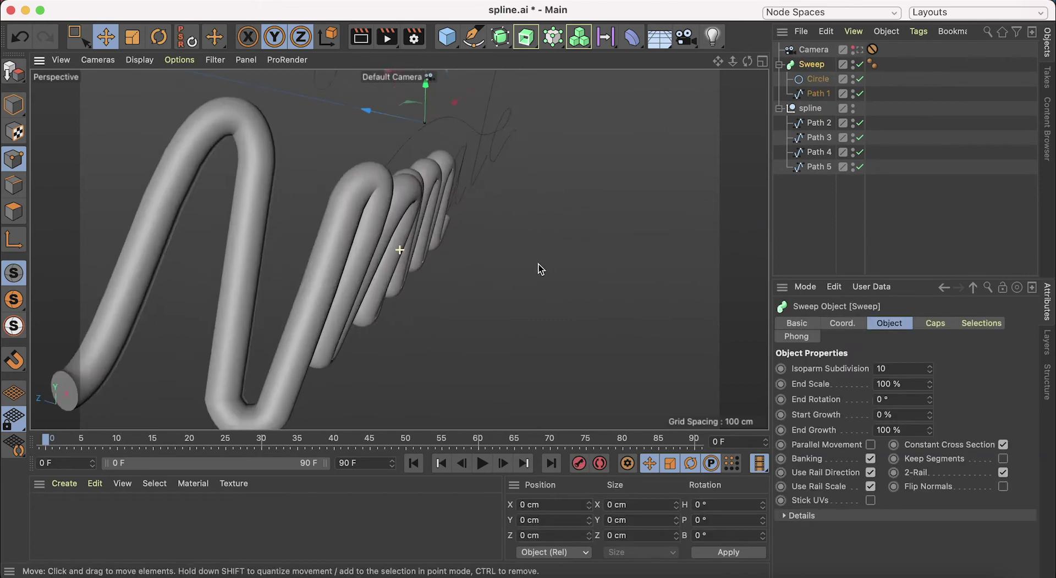
- Disable the Sweep, then nudge a loop point and its tangent to smooth the curve
click(859, 64)
key(0)
click(345, 345)
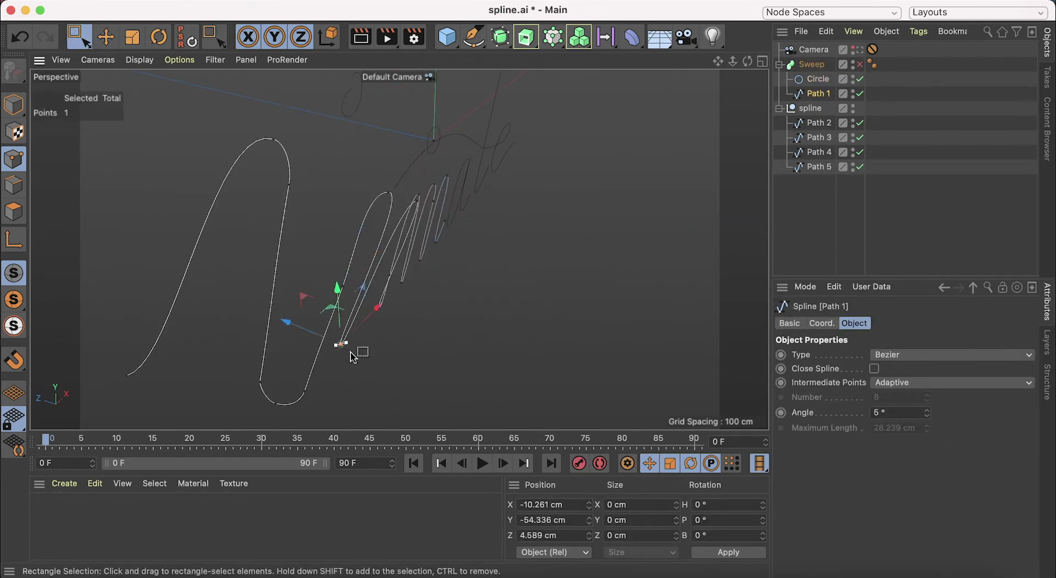
key(e)
scroll(349, 365, up, 3)
scroll(359, 324, down, 2)
drag(330, 248, 318, 244)
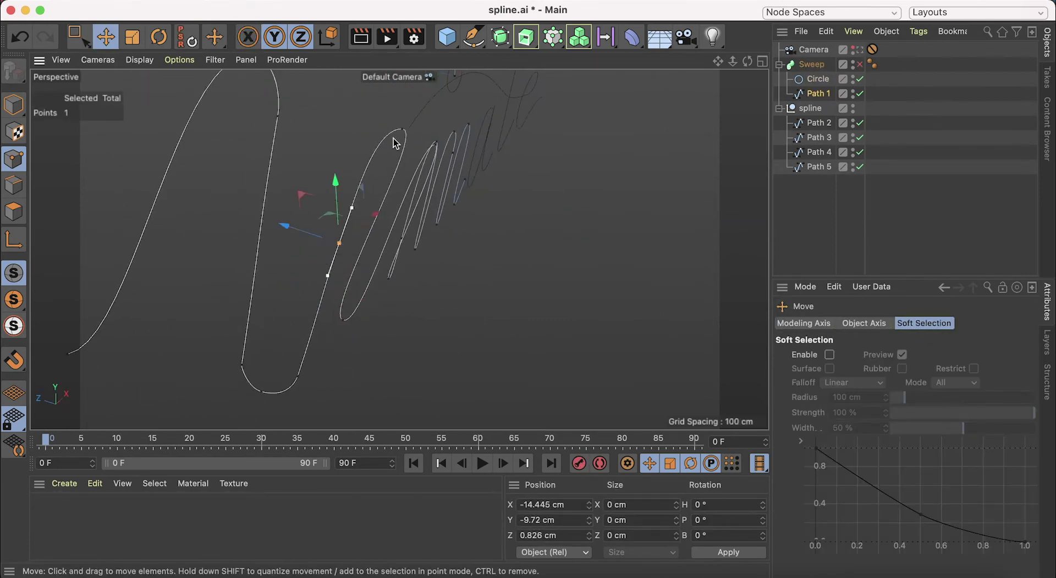
drag(368, 218, 372, 219)
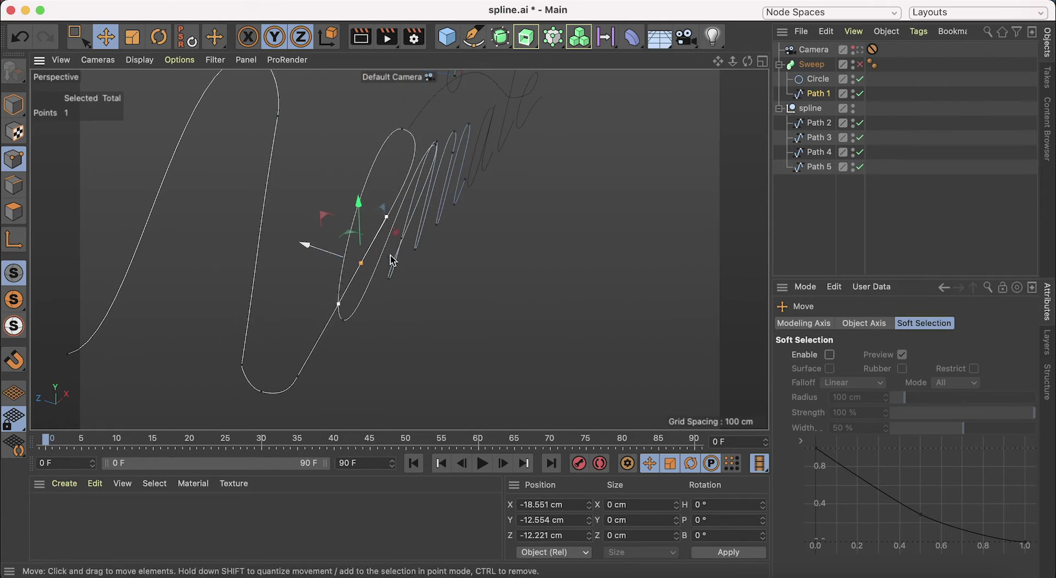
- Undo the point moves and pick a point on the first stroke from the front view
mouse_move(550, 308)
alt+mouse_down()
mouse_move(468, 330)
mouse_move(429, 367)
alt+mouse_up()
mouse_move(442, 299)
alt+mouse_down()
mouse_move(554, 313)
mouse_move(323, 212)
mouse_move(363, 374)
alt+mouse_up()
mouse_move(407, 304)
alt+mouse_down()
mouse_move(313, 358)
mouse_move(281, 257)
alt+mouse_up()
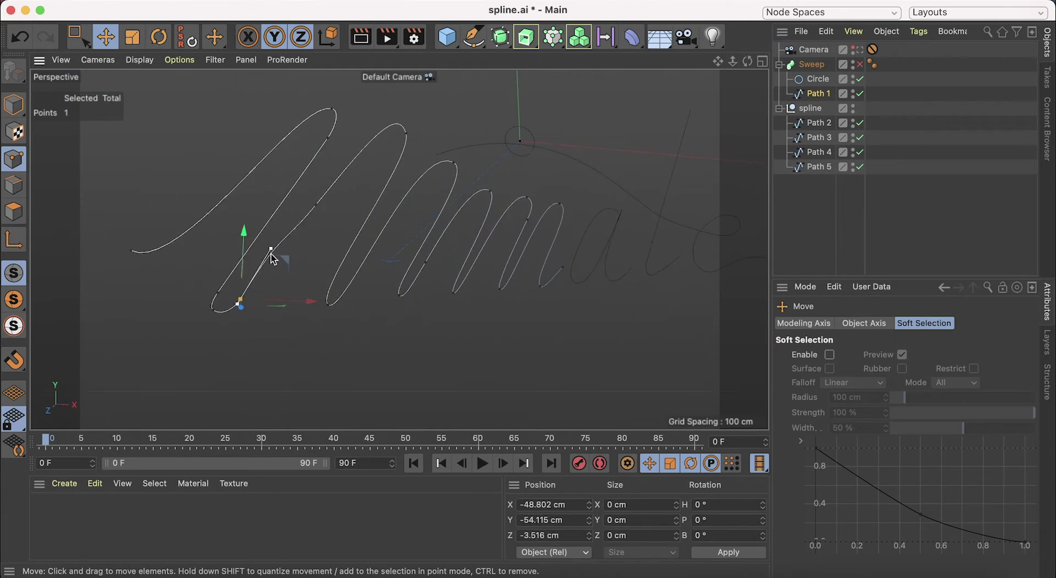
key(ctrl+z)
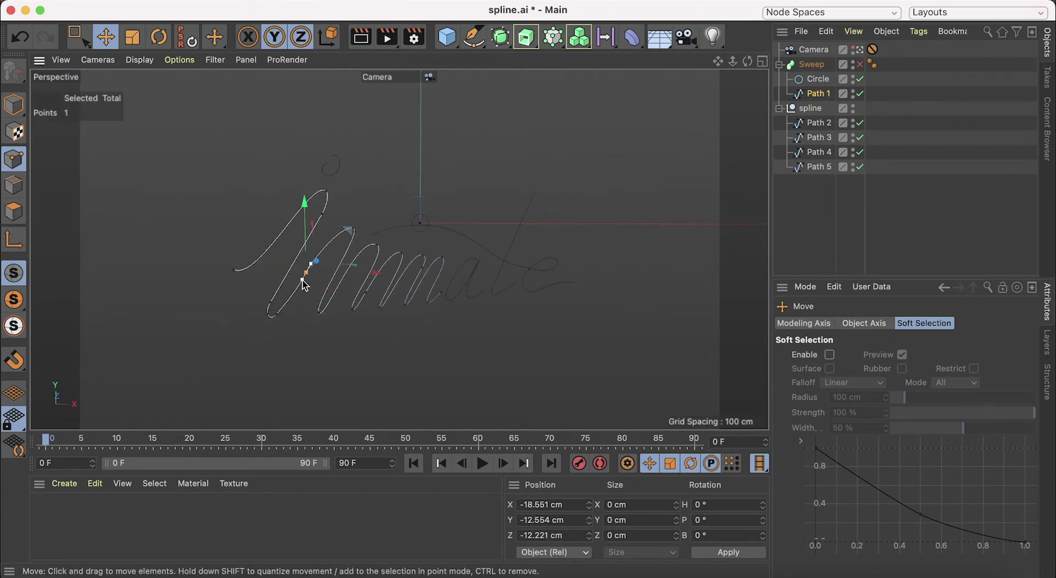
key(ctrl+z)
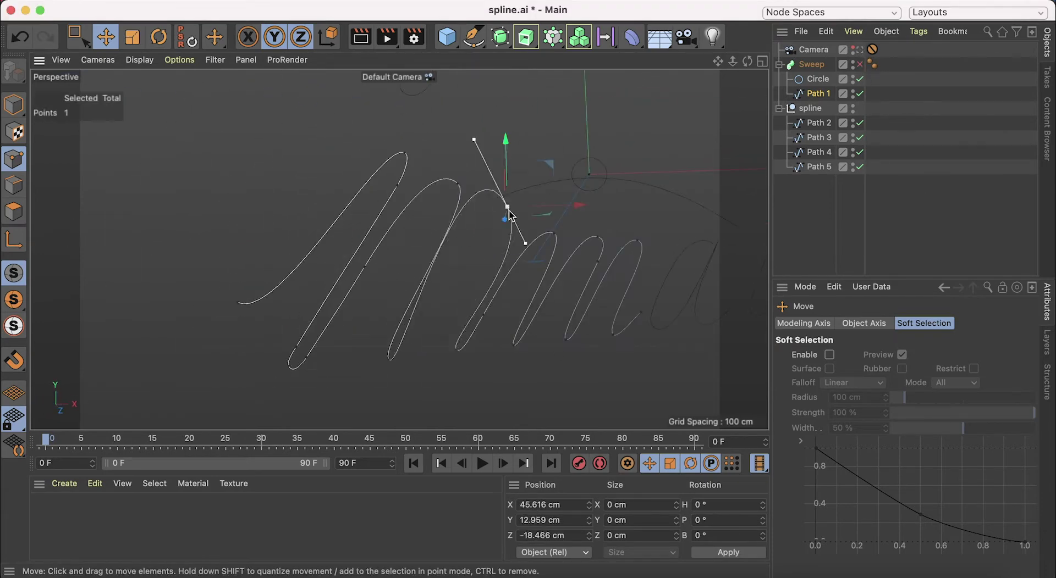
click(506, 212)
key(F5)
key(F4)
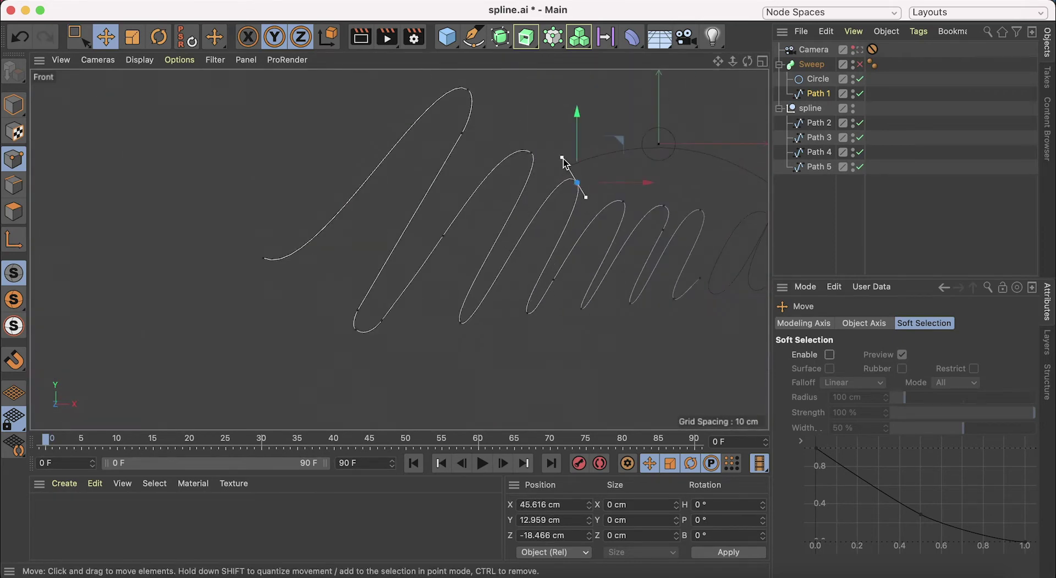
key(F1)
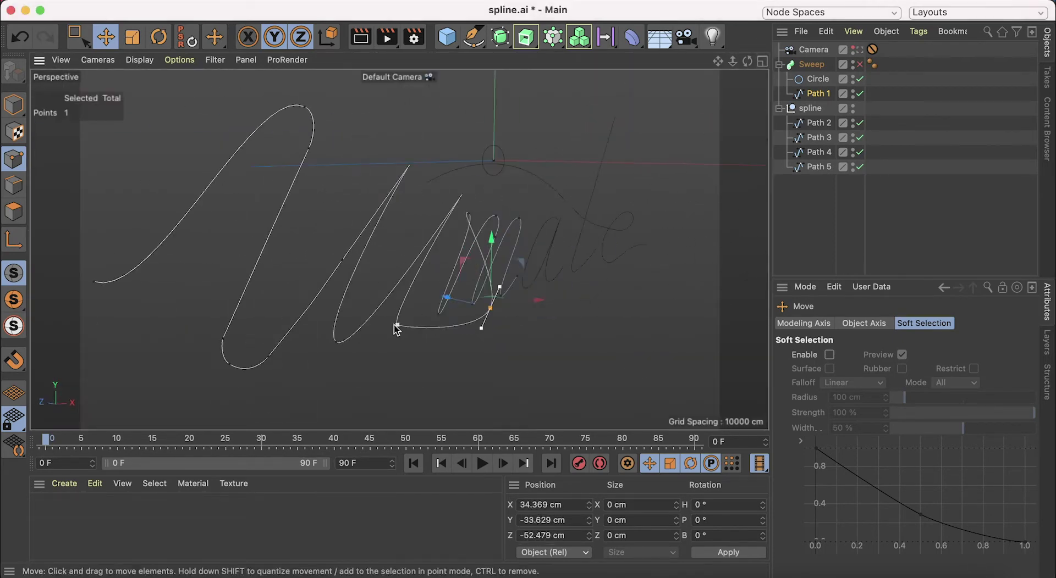
- Pull the chosen point out in depth and raise it upward
drag(433, 342, 483, 258)
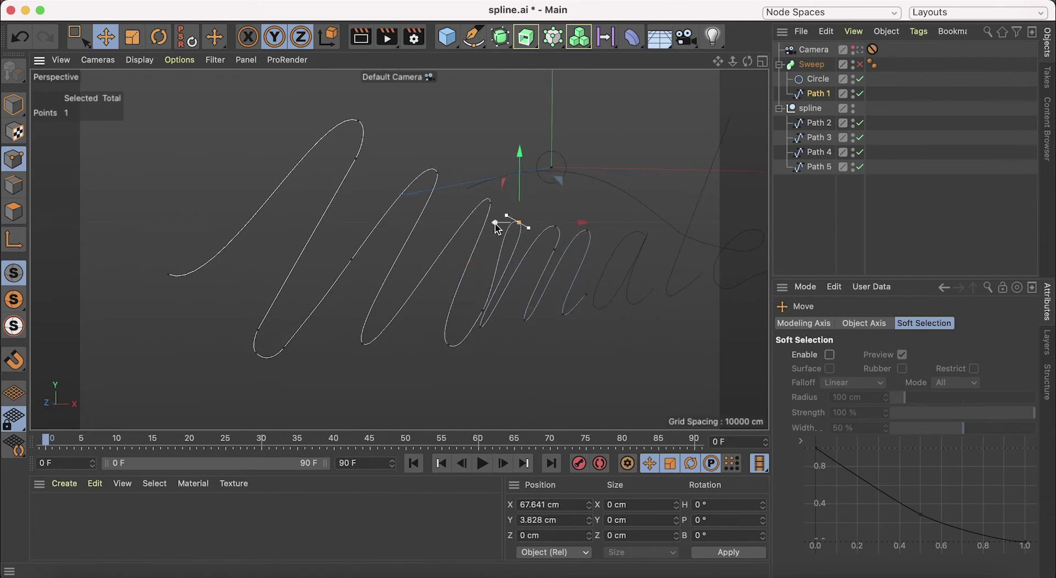
key(ctrl+z)
key(ctrl+shift+z)
drag(347, 248, 347, 275)
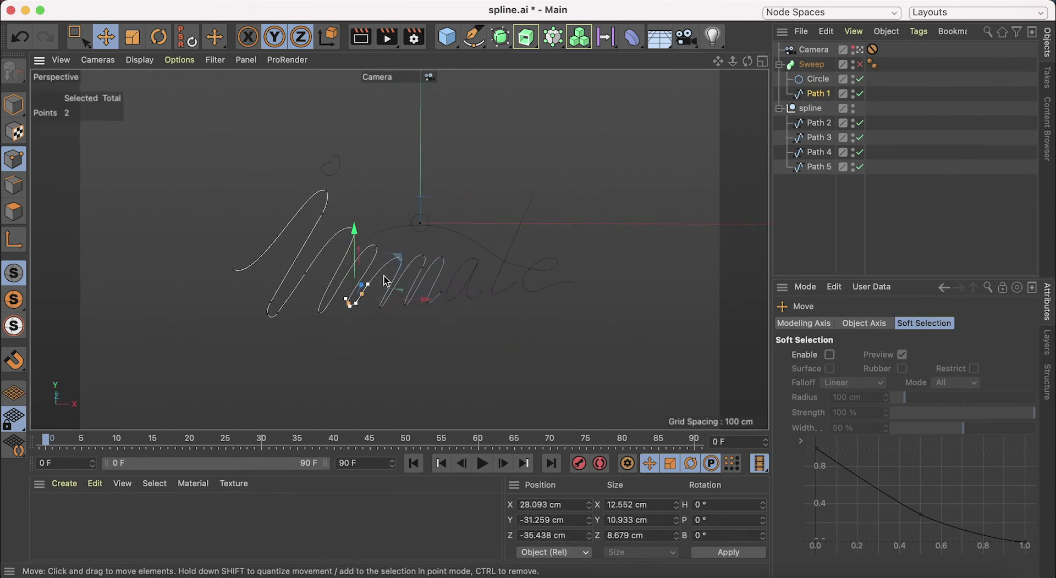
key(ctrl+z)
key(ctrl+z)
key(ctrl+z)
- Orbit around the lettering with the editor camera to inspect the woven loops
click(860, 51)
mouse_move(358, 333)
alt+mouse_down()
mouse_move(569, 283)
mouse_move(440, 360)
mouse_move(400, 203)
mouse_move(464, 180)
mouse_move(398, 247)
mouse_move(438, 260)
alt+mouse_up()
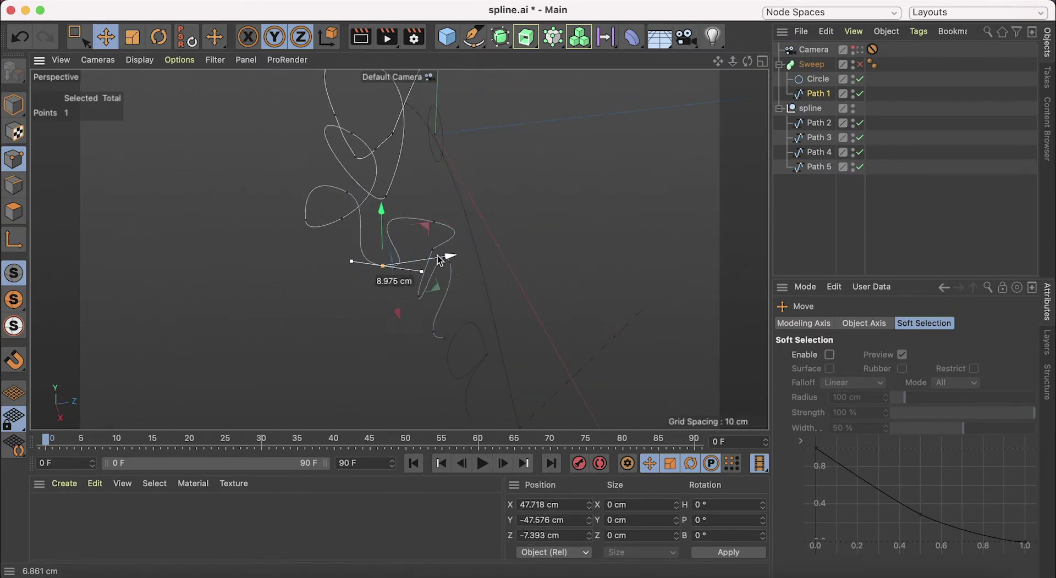
click(860, 50)
alt+drag(394, 315, 295, 290)
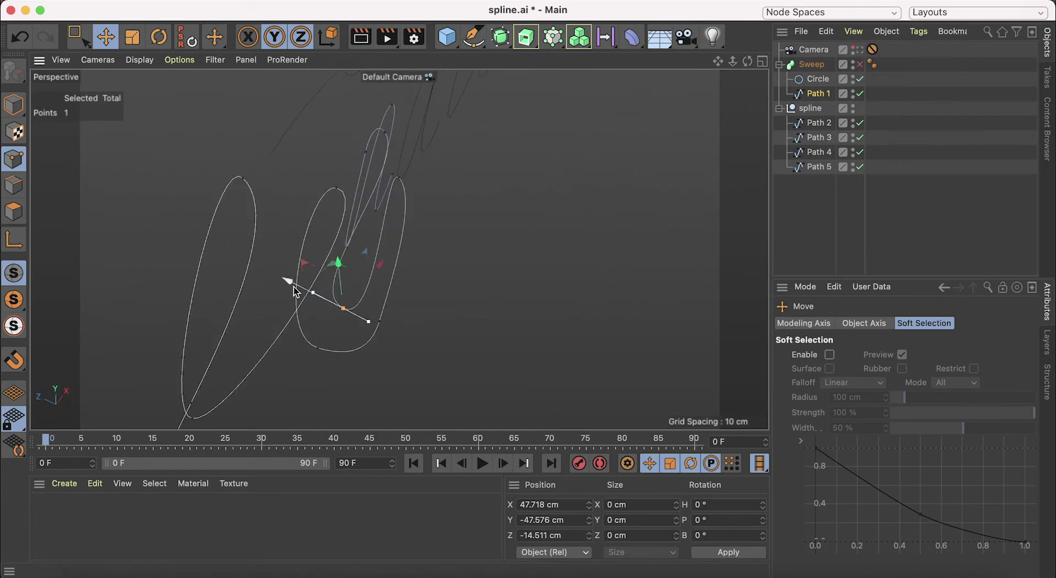
mouse_move(408, 306)
alt+mouse_down()
mouse_move(460, 265)
mouse_move(415, 304)
alt+mouse_up()
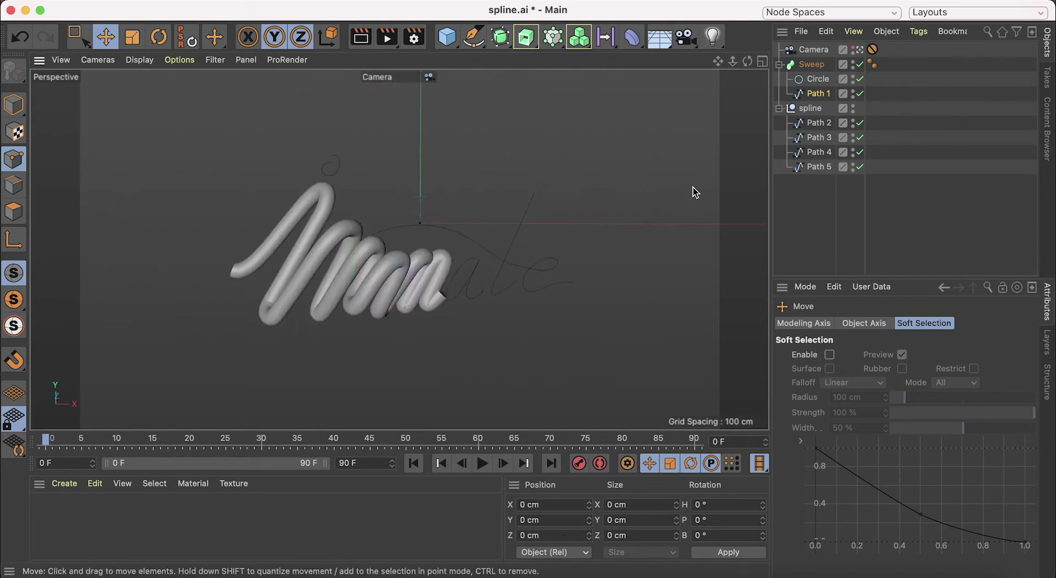
- Pull a point on Path 1's final 'm' loop down-left, checking it from the front and previewing the tube
scroll(328, 285, up, 2)
click(325, 280)
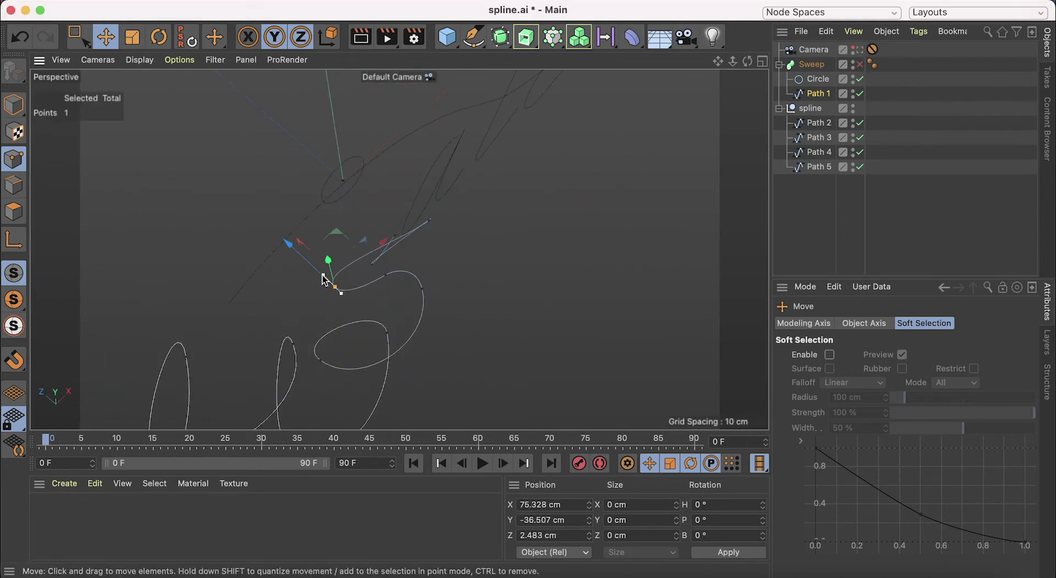
drag(445, 228, 323, 226)
key(F4)
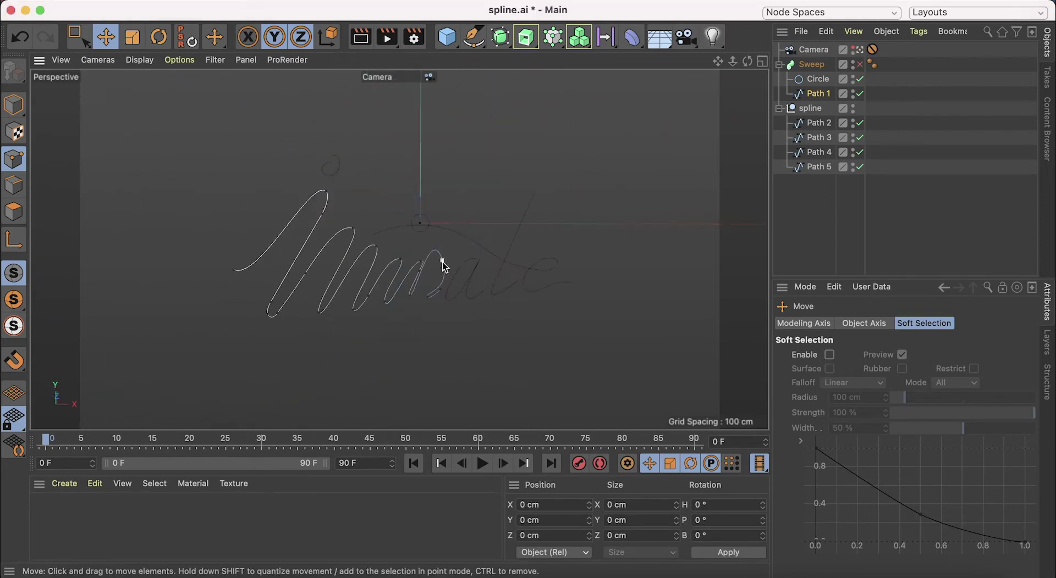
scroll(468, 180, up, 3)
key(F1)
click(860, 64)
click(859, 63)
- Move the loop's point in depth and select its bottom point, orbiting to inspect the tube
scroll(421, 241, up, 3)
mouse_move(337, 243)
mouse_down()
mouse_move(396, 216)
mouse_move(349, 321)
mouse_up()
mouse_move(492, 305)
mouse_down()
mouse_move(305, 226)
mouse_move(368, 330)
mouse_move(347, 223)
mouse_move(242, 266)
mouse_move(225, 242)
mouse_up()
drag(226, 242, 286, 197)
mouse_move(286, 198)
mouse_down()
mouse_move(319, 176)
mouse_move(389, 266)
mouse_move(332, 355)
mouse_move(392, 318)
mouse_move(282, 282)
mouse_move(140, 174)
mouse_up()
scroll(332, 356, up, 3)
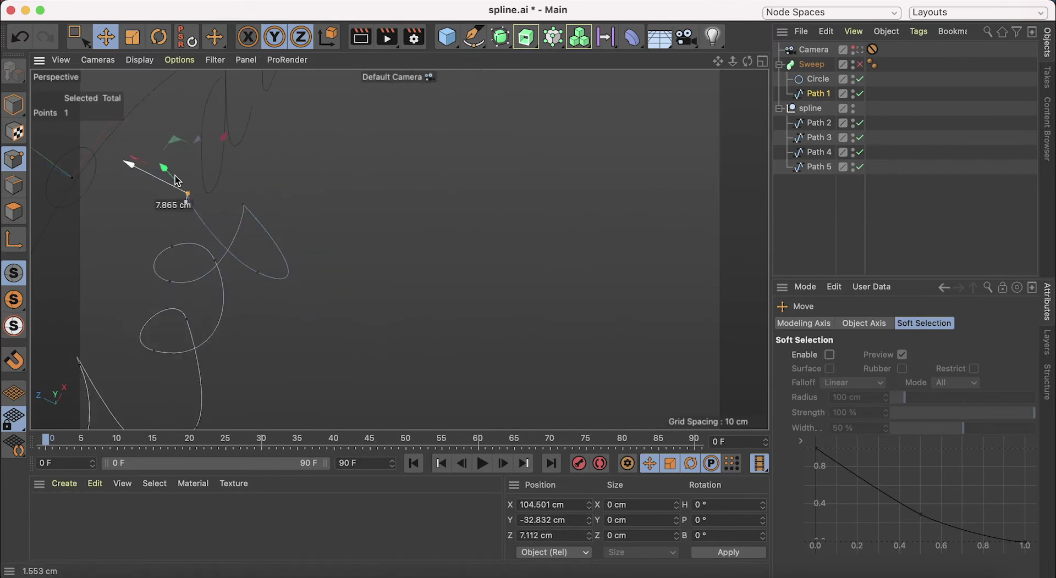
key(F4)
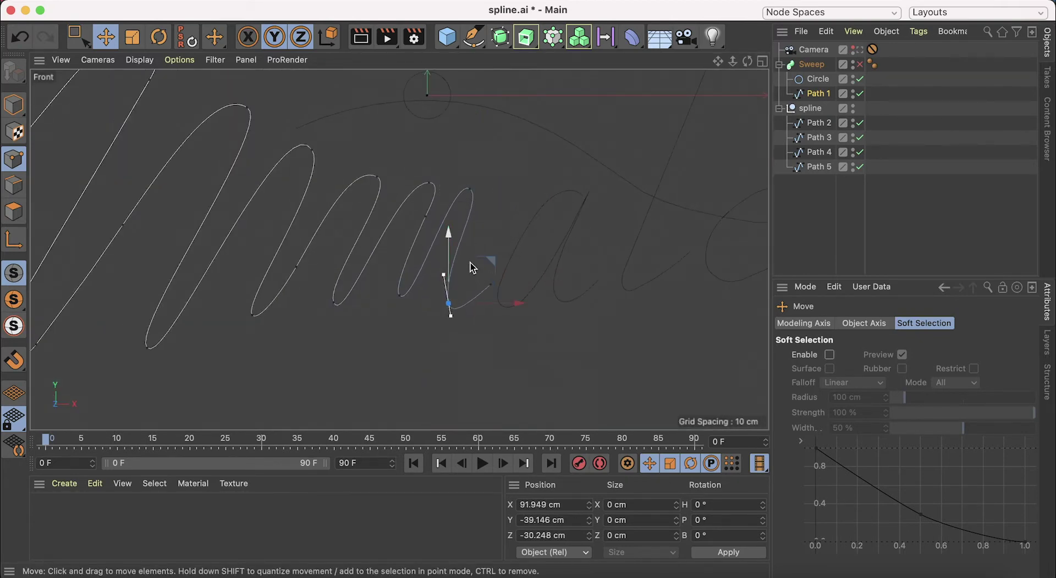
click(452, 303)
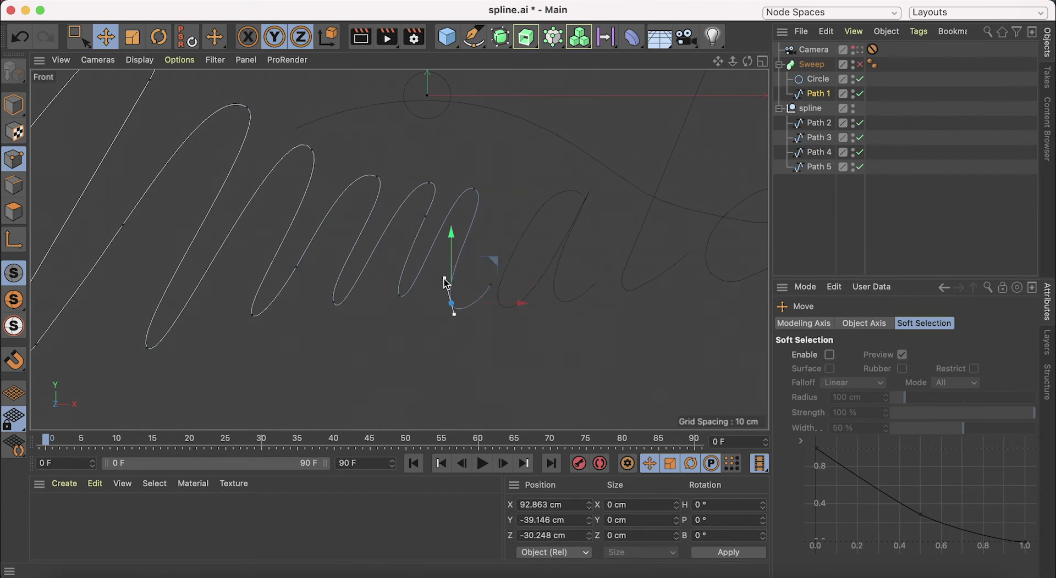
key(F1)
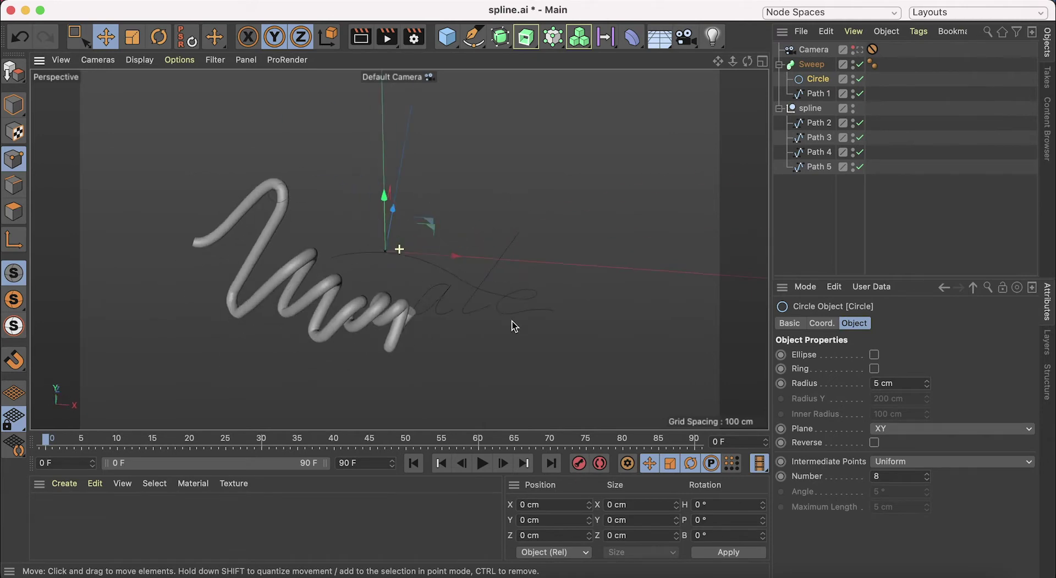
alt+drag(513, 322, 458, 314)
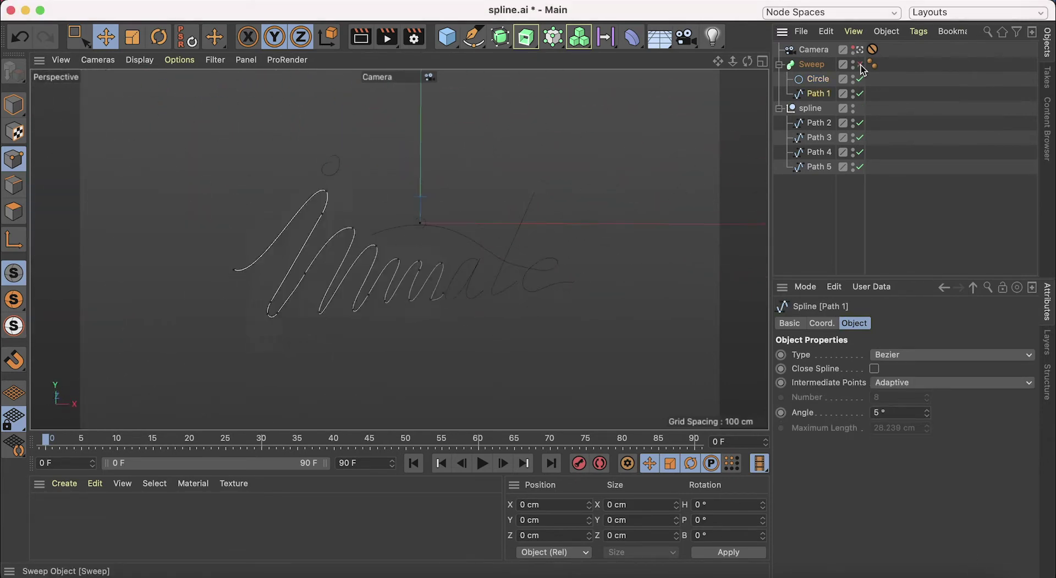
- Create Sweep.1 holding Path 2 and a circle profile, with the first sweep re-enabled
click(812, 169)
ctrl+drag(812, 169, 817, 82)
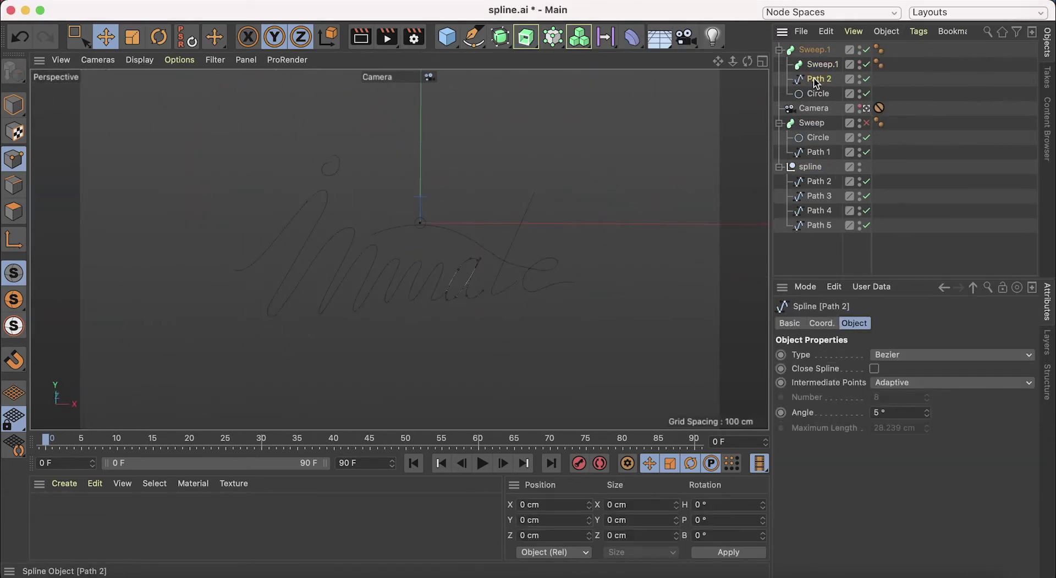
click(818, 64)
click(862, 108)
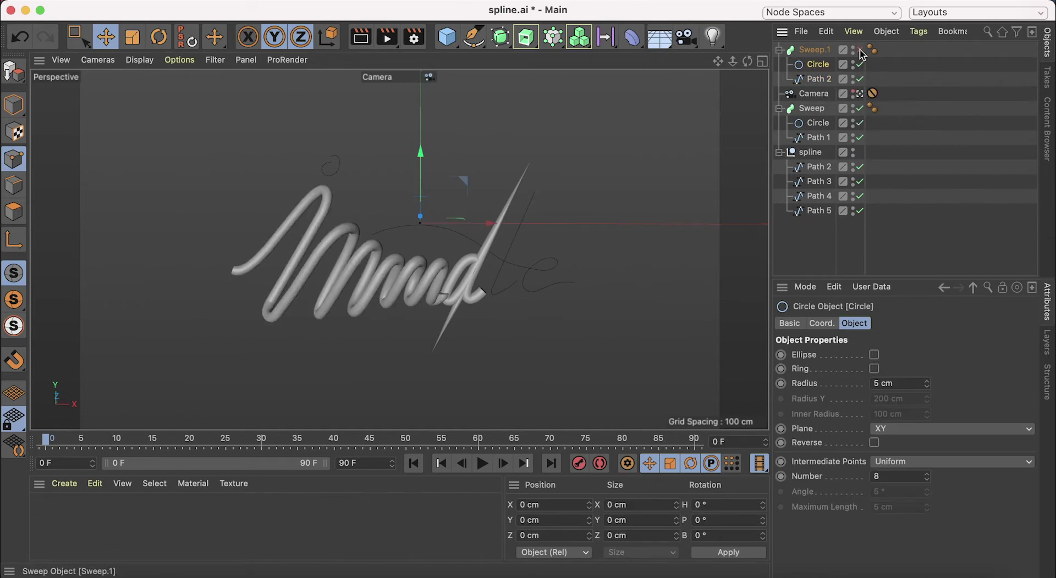
- Drag Path 2's points in depth in the Top and Perspective views to bend the new tube
middle_click(404, 174)
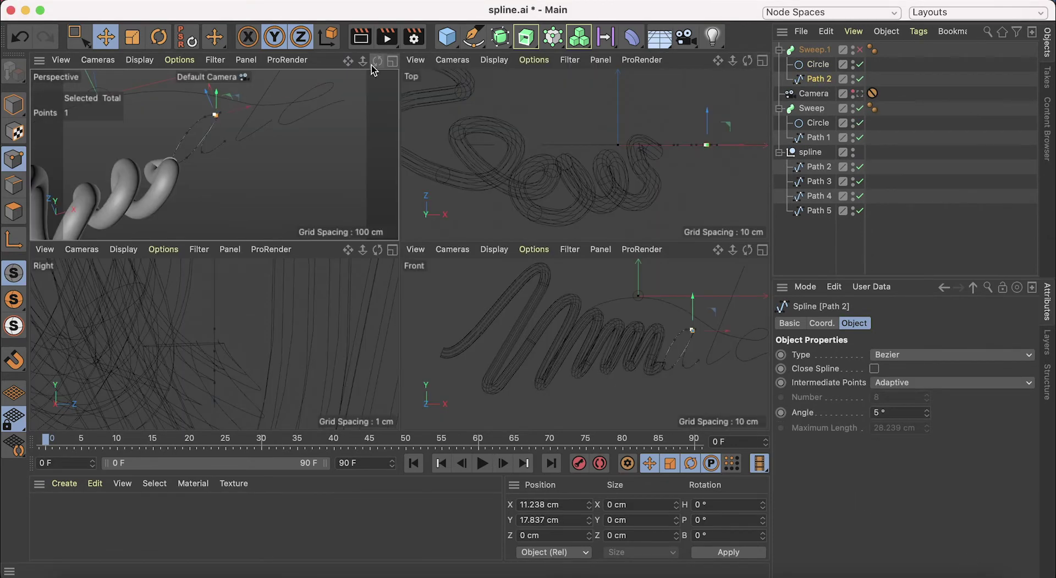
middle_click(613, 220)
drag(613, 243, 531, 253)
middle_click(531, 253)
click(413, 59)
drag(391, 208, 358, 170)
key(BackSpace)
key(ctrl+z)
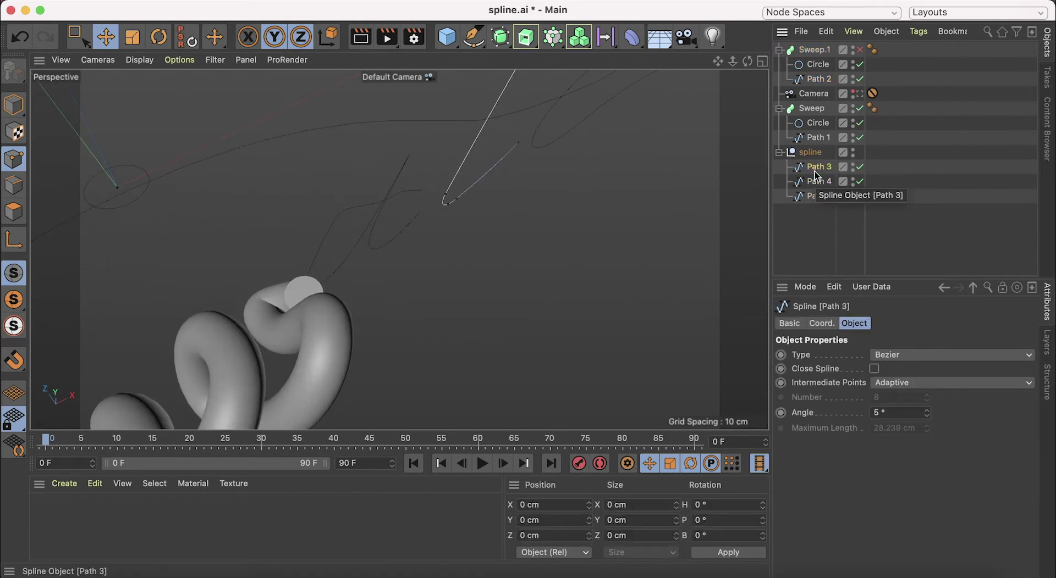
scroll(429, 176, up, 2)
mouse_move(290, 238)
mouse_down()
mouse_move(299, 315)
mouse_move(160, 320)
mouse_up()
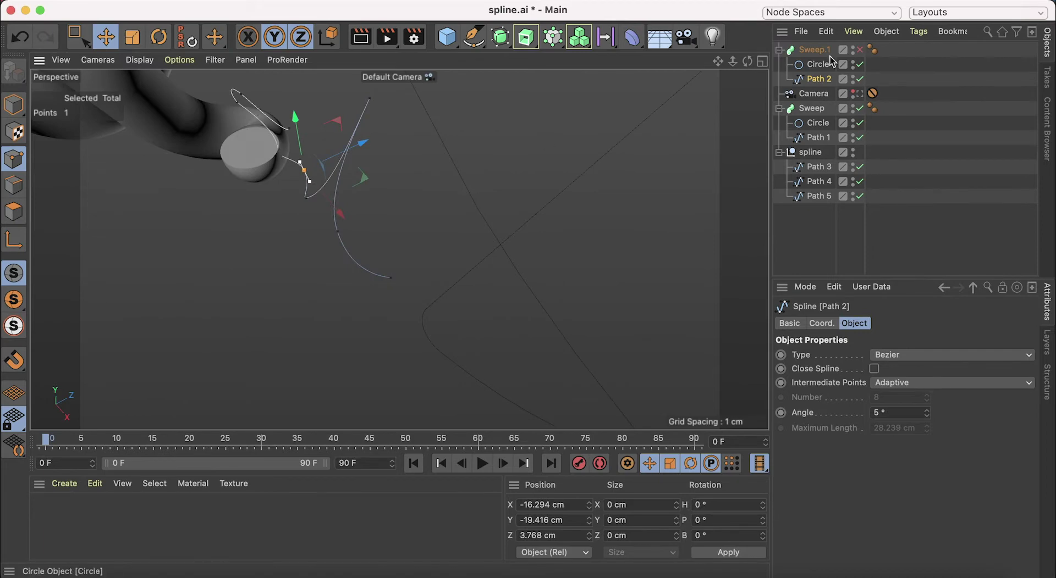
alt+drag(448, 201, 299, 259)
- Raise another Path 2 point in point mode, then hide Sweep.1 and add a third Sweep
click(299, 260)
click(822, 78)
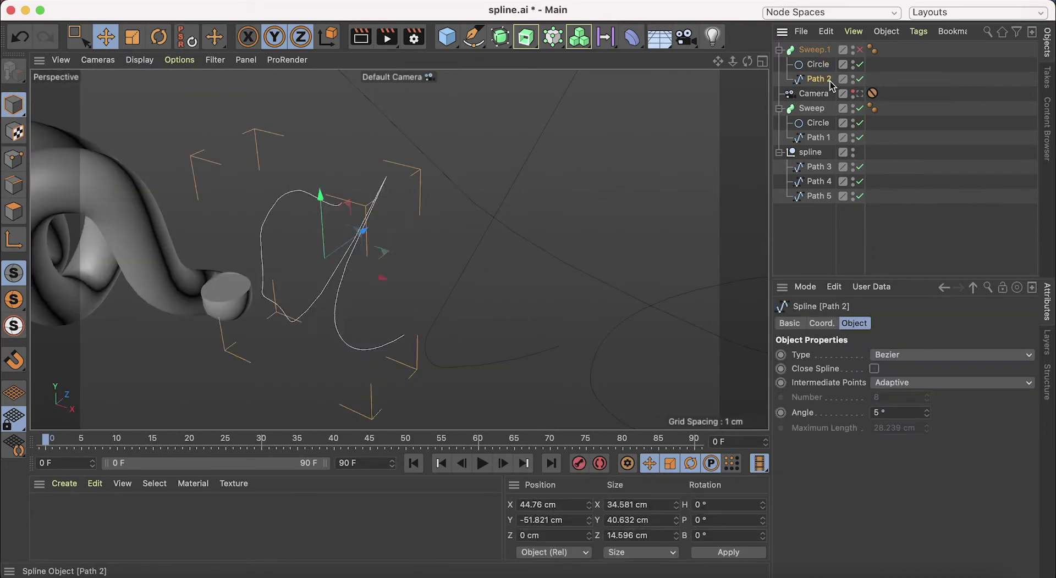
key(Return)
mouse_move(341, 275)
alt+mouse_down()
mouse_move(401, 248)
mouse_move(358, 241)
alt+mouse_up()
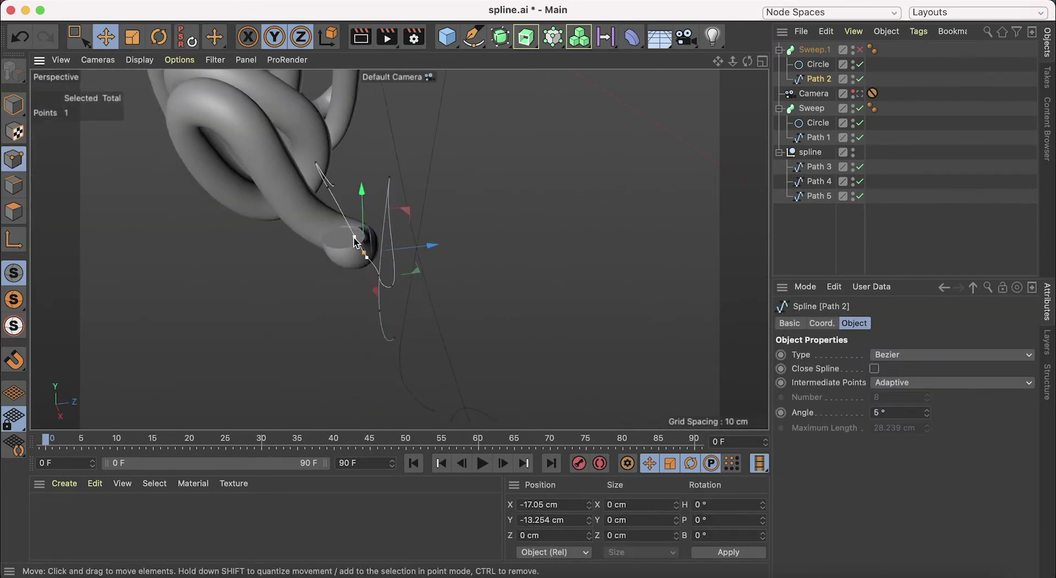
drag(353, 192, 319, 166)
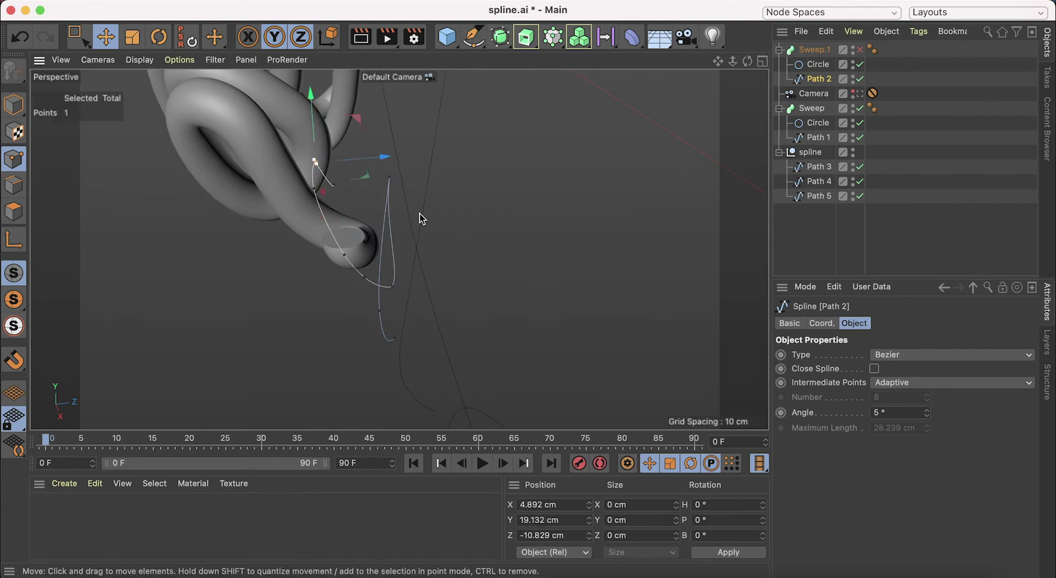
mouse_move(387, 209)
alt+mouse_down()
mouse_move(455, 205)
mouse_move(396, 193)
mouse_move(360, 323)
alt+mouse_up()
double_click(388, 192)
key(Return)
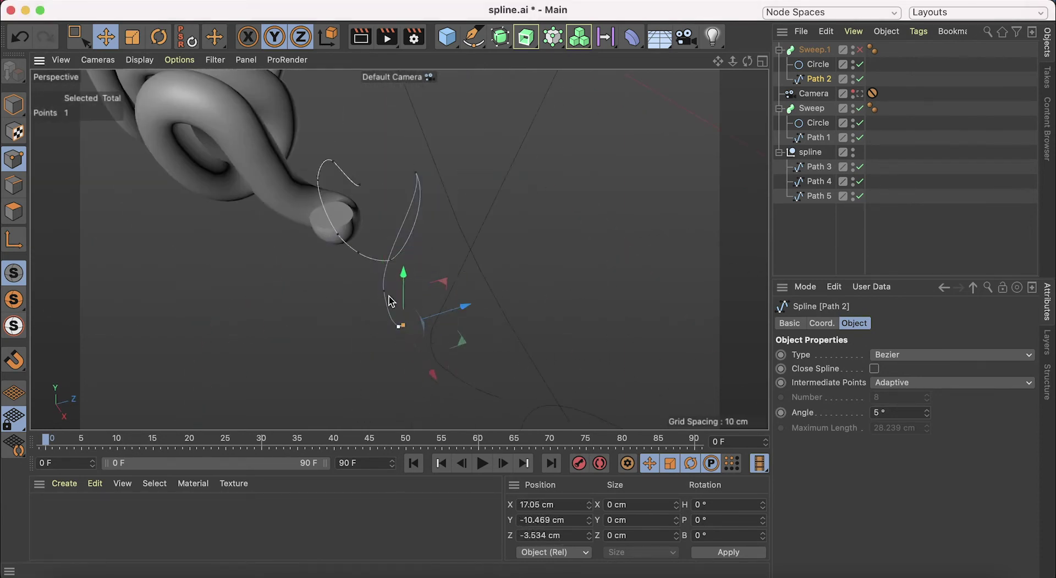
click(859, 50)
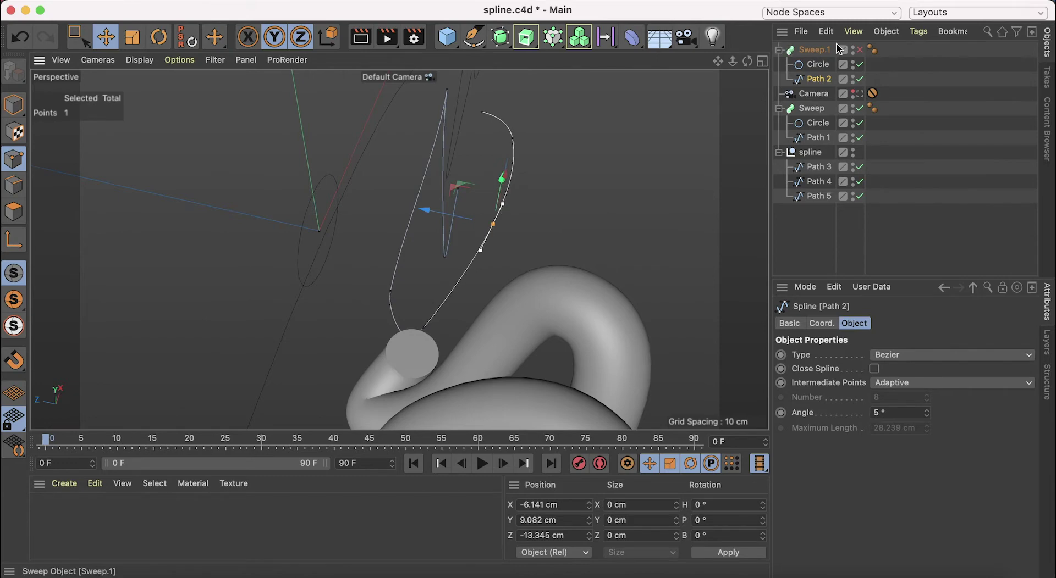
click(811, 108)
- Build Sweep.2 from a circle profile and Path 3, then move Path 3's end point down
click(818, 123)
click(817, 211)
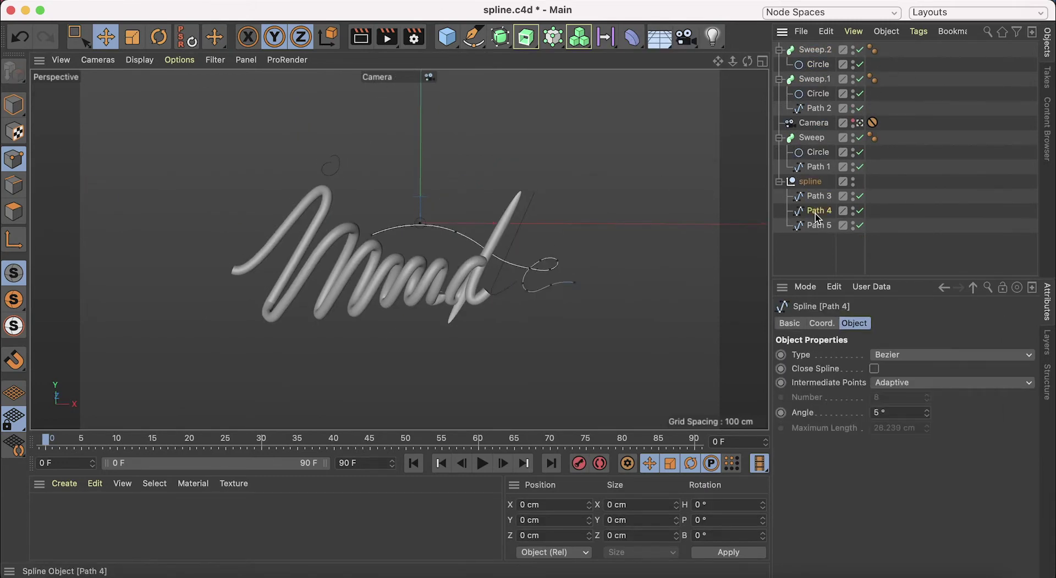
drag(823, 71, 824, 81)
scroll(524, 307, up, 5)
scroll(360, 272, up, 5)
click(282, 231)
mouse_move(282, 231)
mouse_down()
mouse_move(308, 269)
mouse_move(286, 286)
mouse_up()
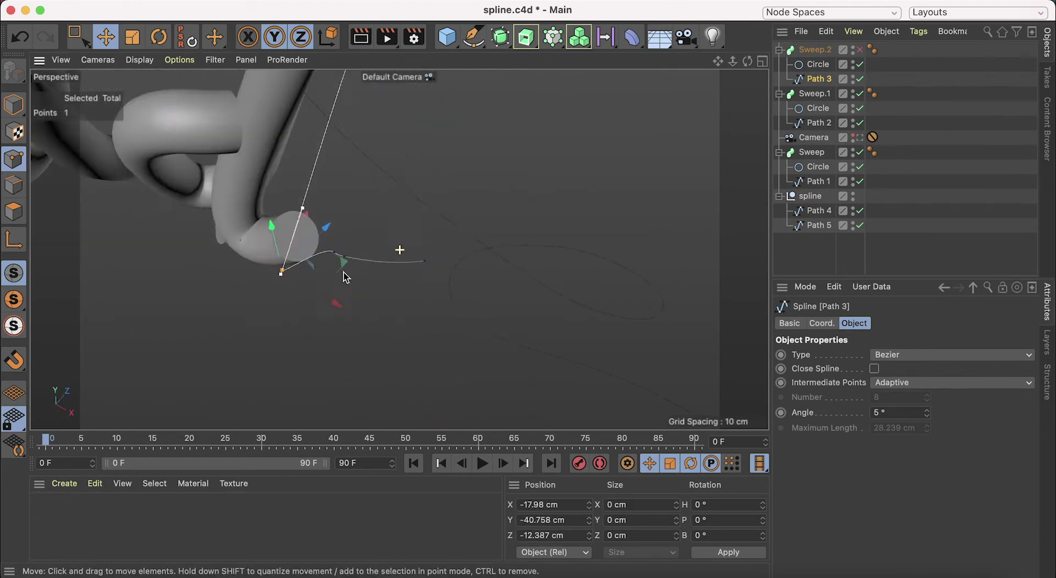
scroll(270, 303, up, 3)
- Pull the selected Path 3 point left in Top view and hide Sweep.2 to see the path
key(F2)
drag(601, 302, 412, 271)
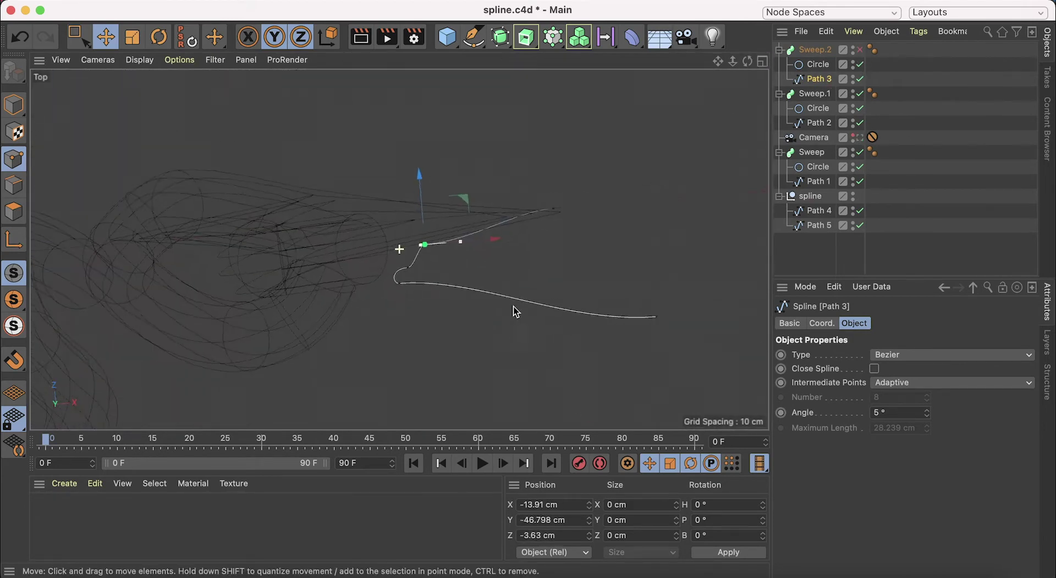
click(424, 248)
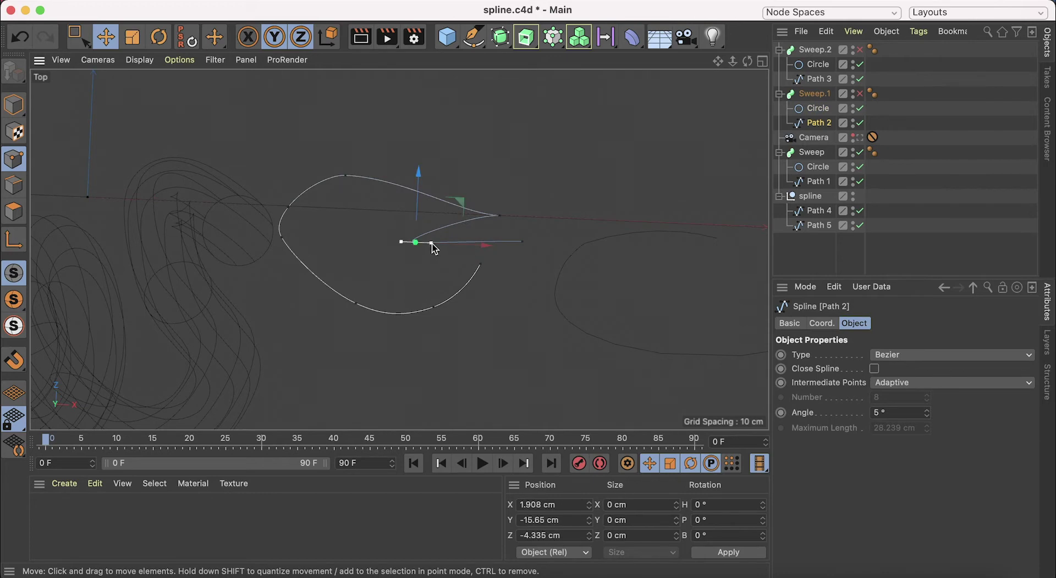
click(859, 50)
key(F4)
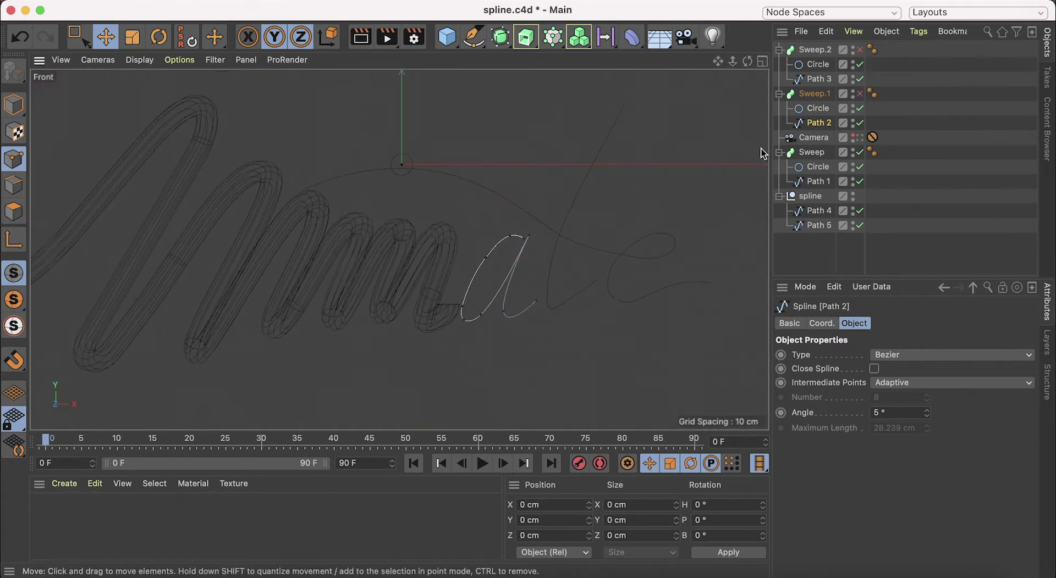
- Move Path 3's lower corner point left in Top view, then return to the Perspective view
click(552, 307)
scroll(540, 226, up, 3)
scroll(539, 226, up, 3)
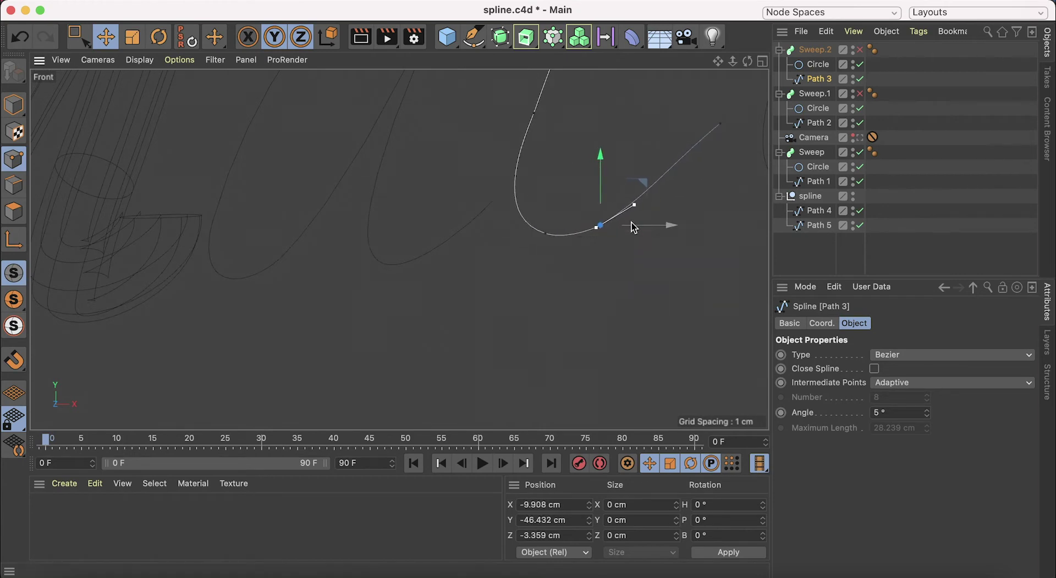
scroll(681, 163, down, 3)
scroll(657, 198, down, 5)
key(F2)
drag(682, 220, 481, 193)
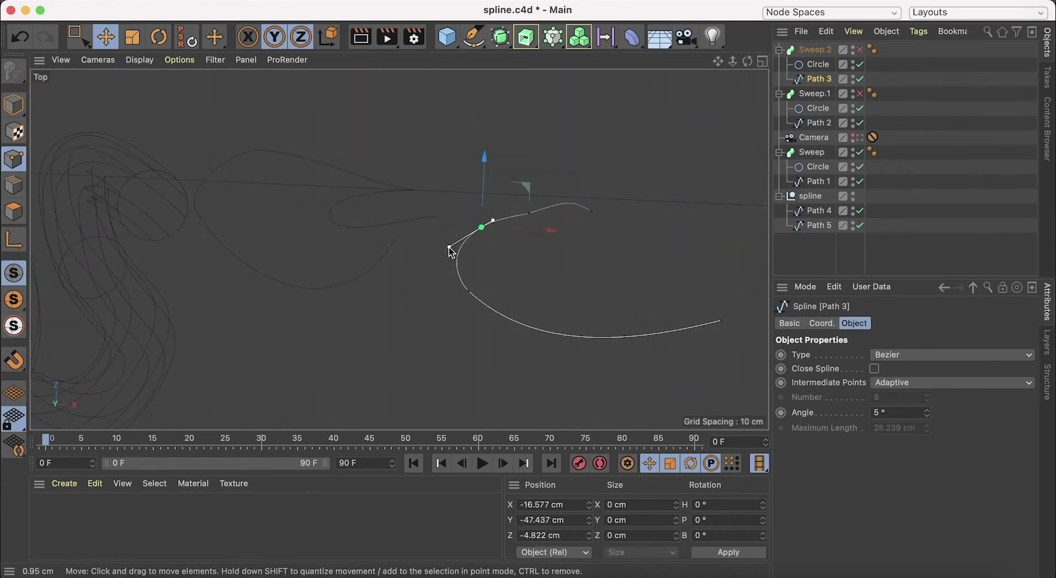
key(F5)
key(F1)
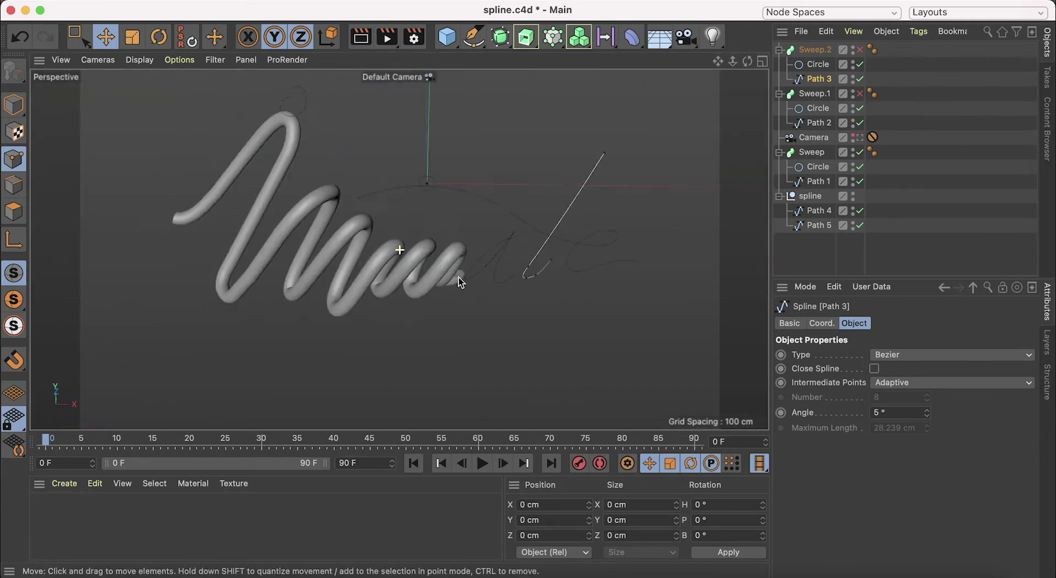
click(553, 36)
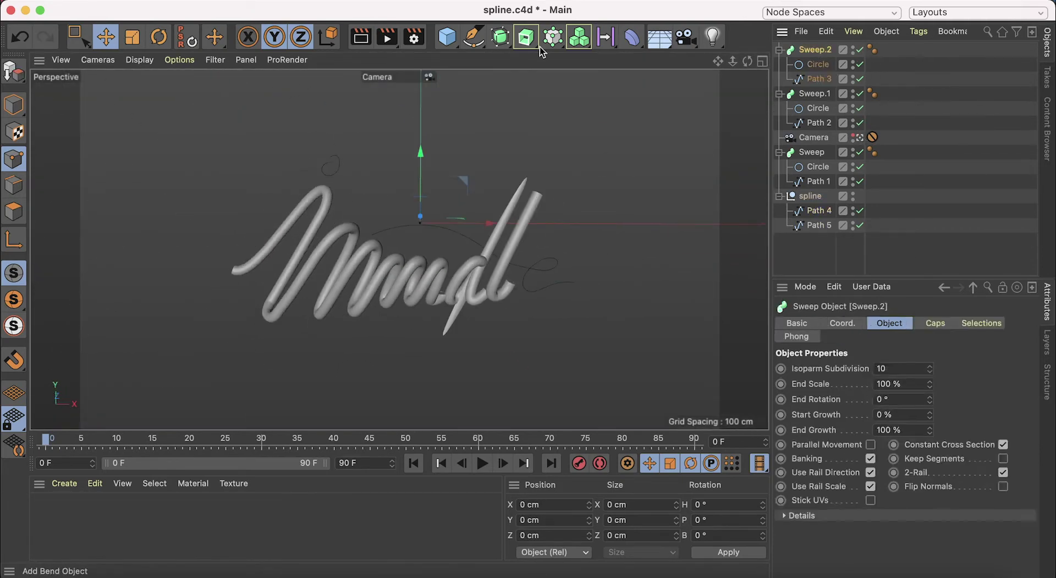
- Create Sweep.3 containing the Circle and Path 4, lower the end-loop point, and pick curve points in Top view
click(473, 37)
mouse_move(819, 240)
mouse_down()
mouse_move(825, 84)
mouse_move(558, 296)
mouse_up()
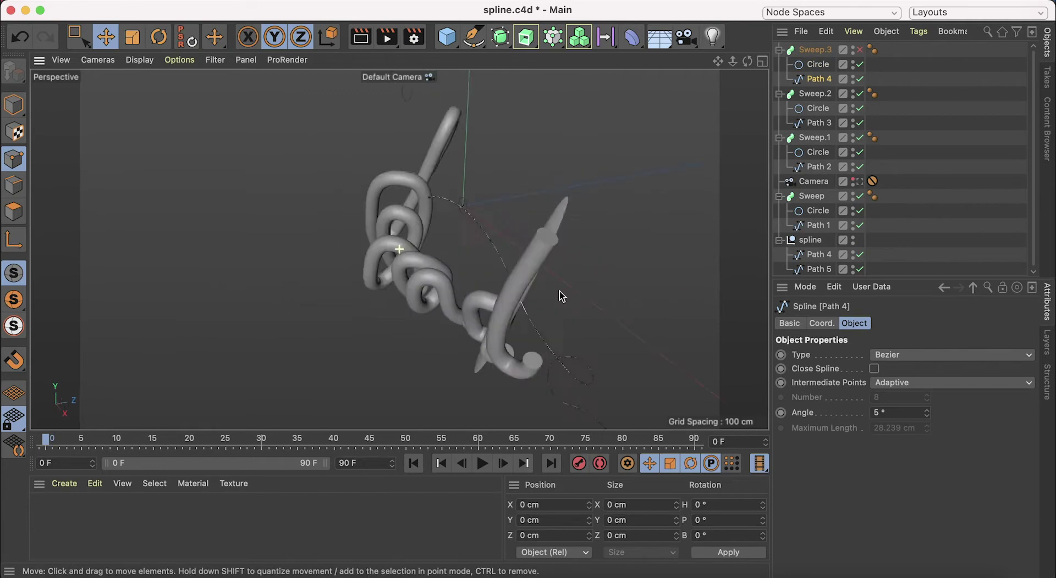
scroll(519, 198, up, 5)
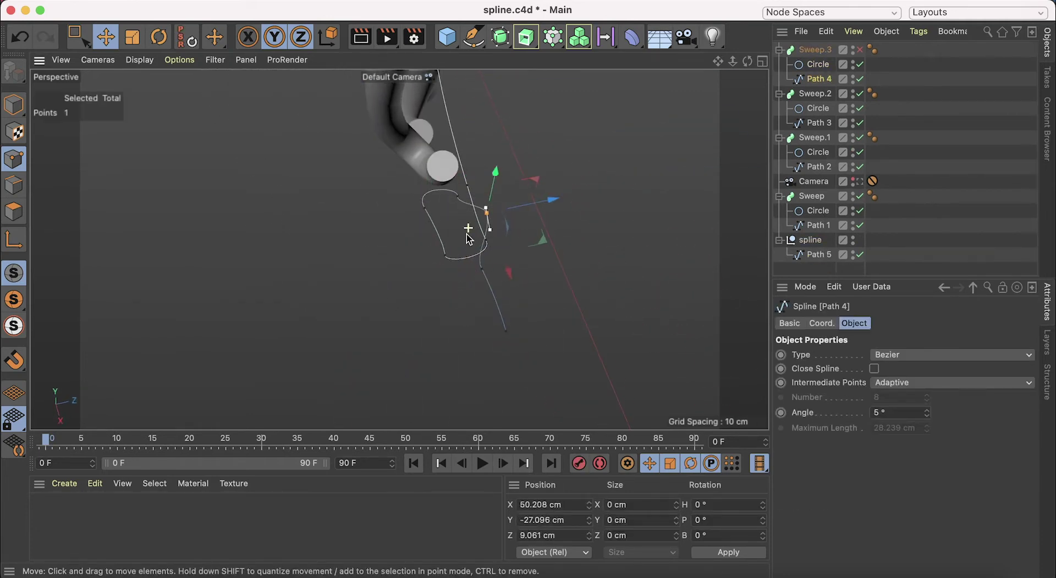
drag(467, 237, 416, 347)
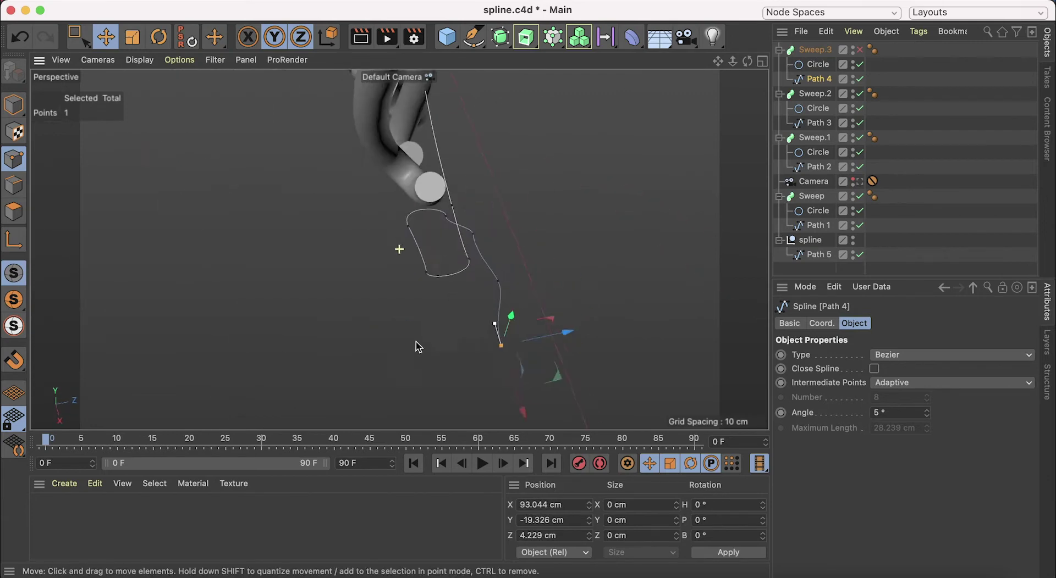
key(F2)
click(449, 166)
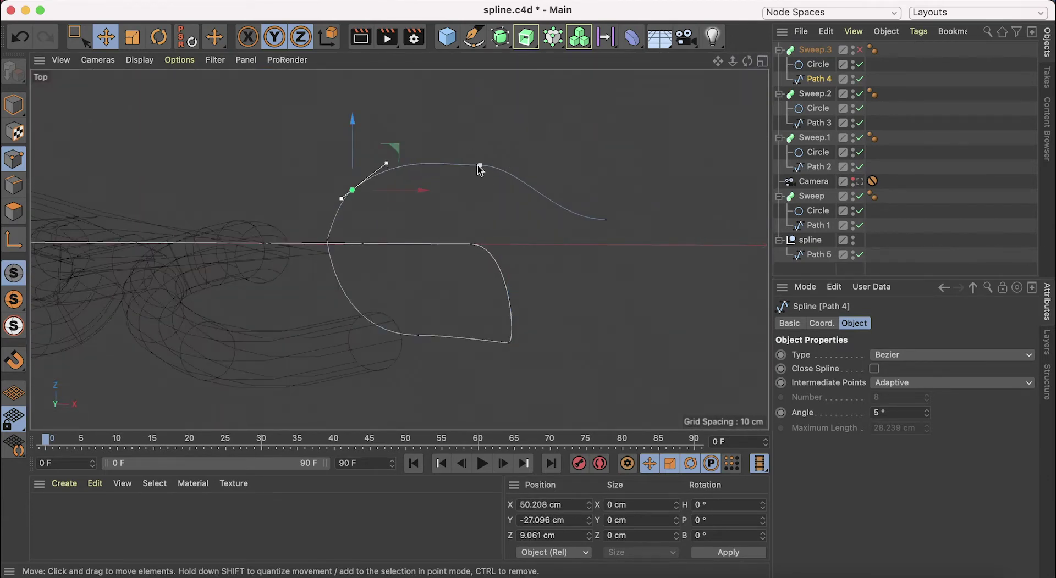
scroll(326, 243, up, 5)
click(409, 316)
key(ctrl+z)
key(ctrl+z)
key(ctrl+z)
key(ctrl+z)
key(ctrl+z)
key(ctrl+z)
key(ctrl+z)
key(ctrl+z)
key(ctrl+z)
- Shift Path 4 left in Front view, then raise its first point, left tangent and another point along Y
middle_click(613, 230)
middle_click(655, 254)
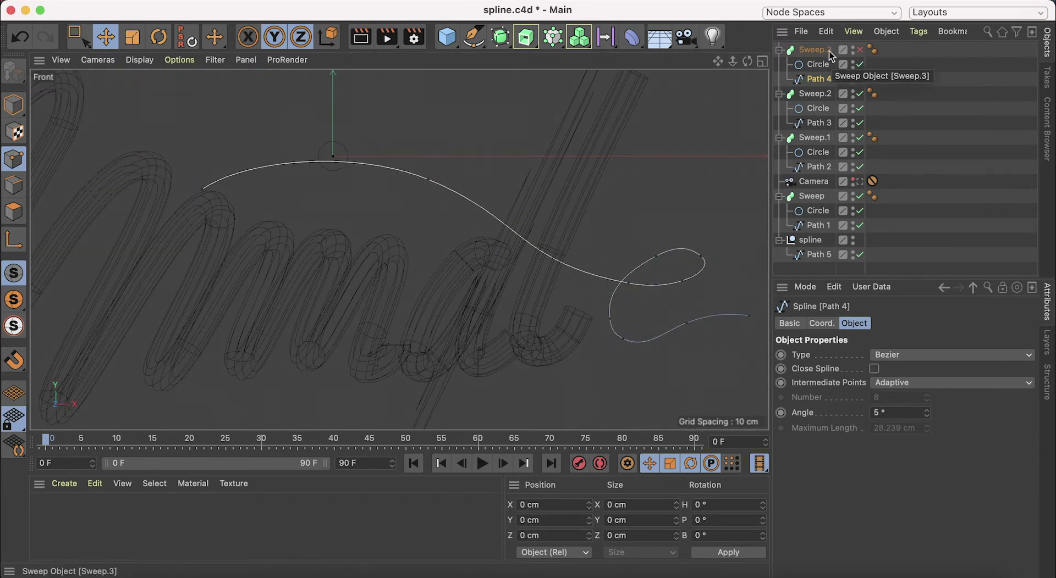
drag(544, 258, 509, 263)
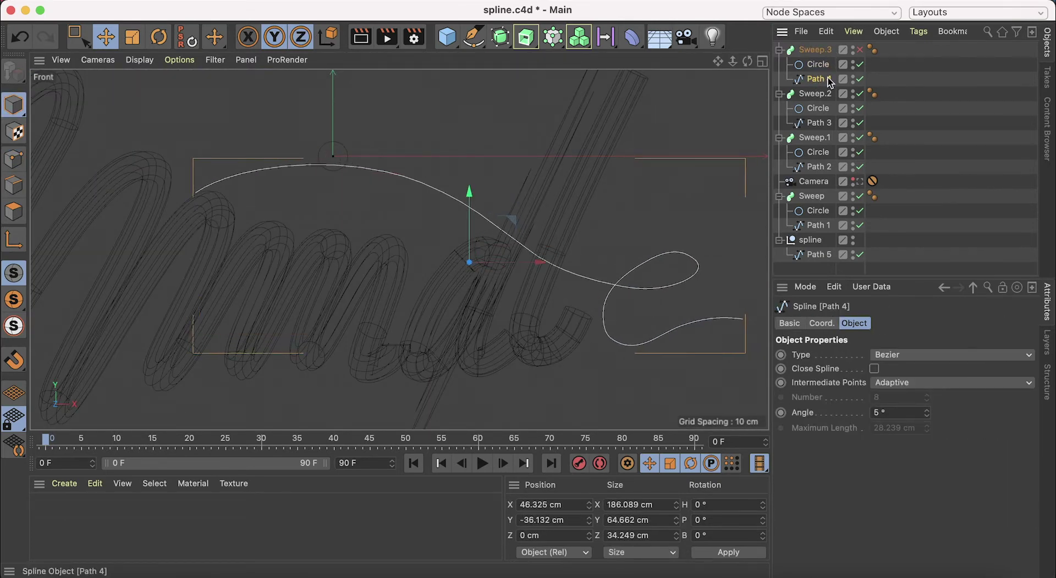
key(Return)
drag(195, 142, 195, 125)
drag(195, 164, 194, 146)
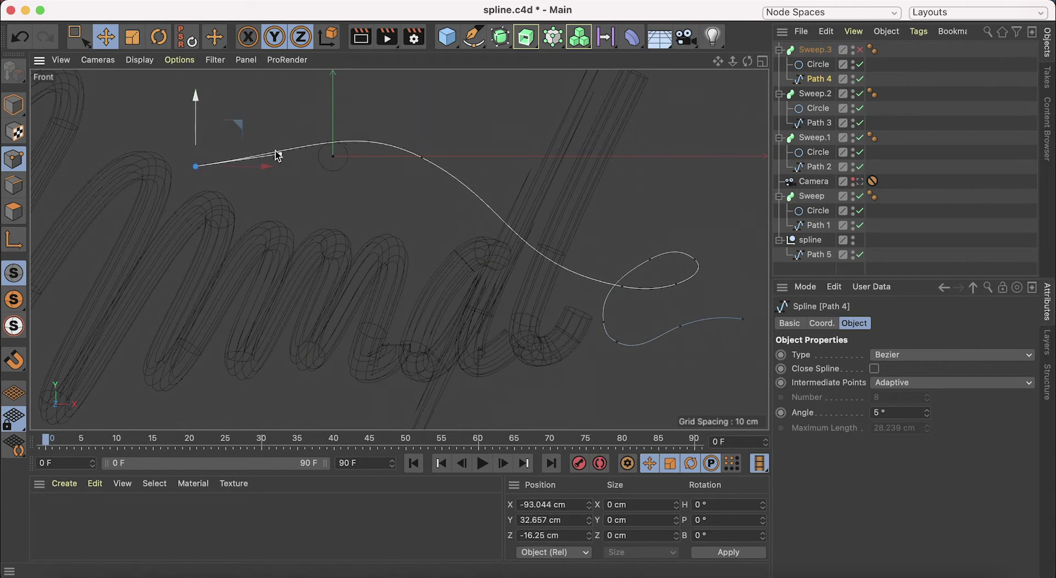
key(F1)
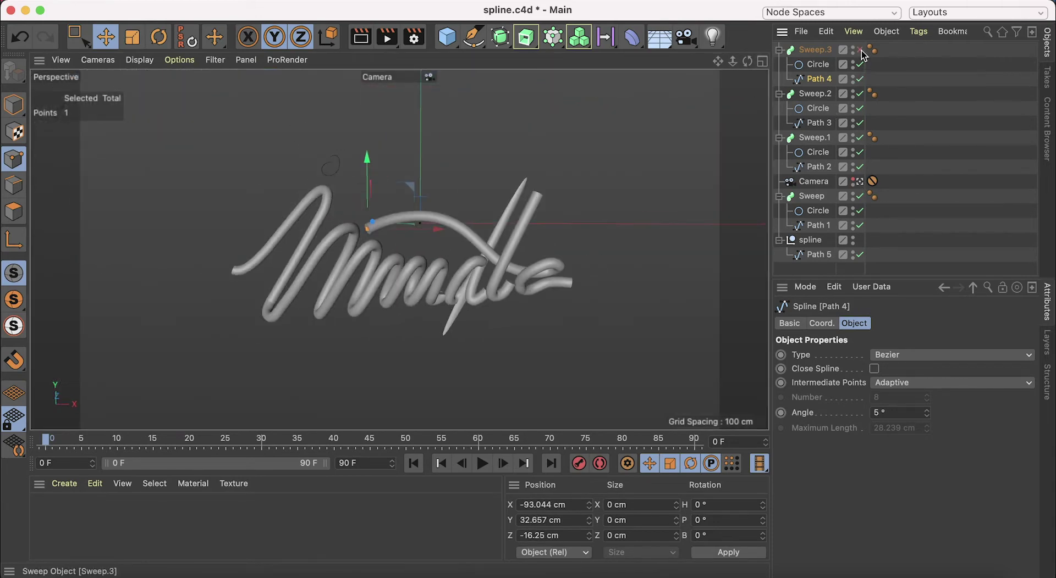
key(F5)
key(F4)
drag(623, 250, 623, 234)
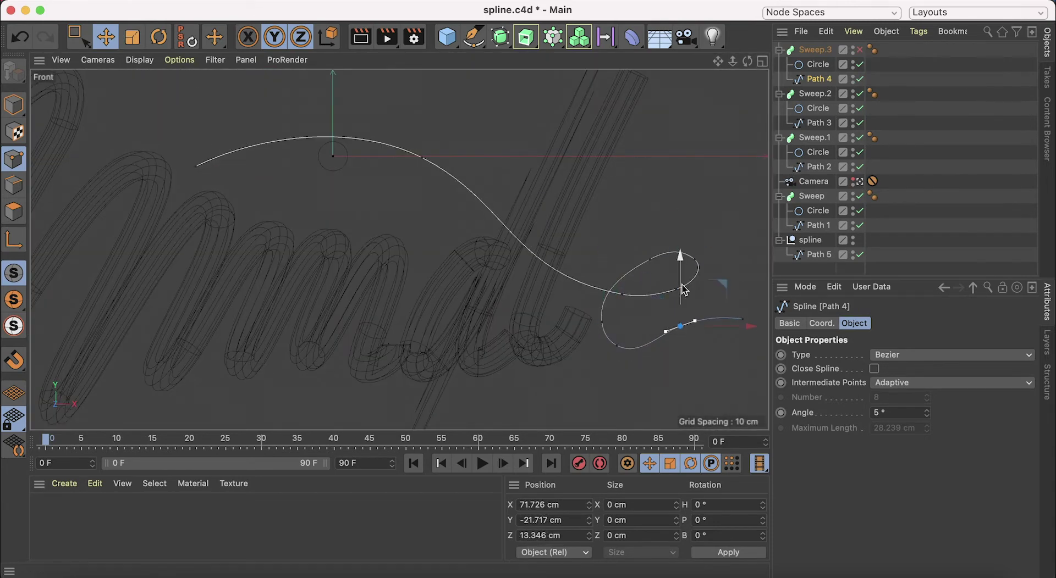
- Select the scene camera and move its protection tag onto Path 2
key(F1)
click(872, 181)
drag(872, 181, 872, 166)
drag(954, 384, 962, 384)
- Zero the camera's tilt and its X and Y positions
text(0)
key(Return)
text(0)
key(Tab)
text(0)
key(Tab)
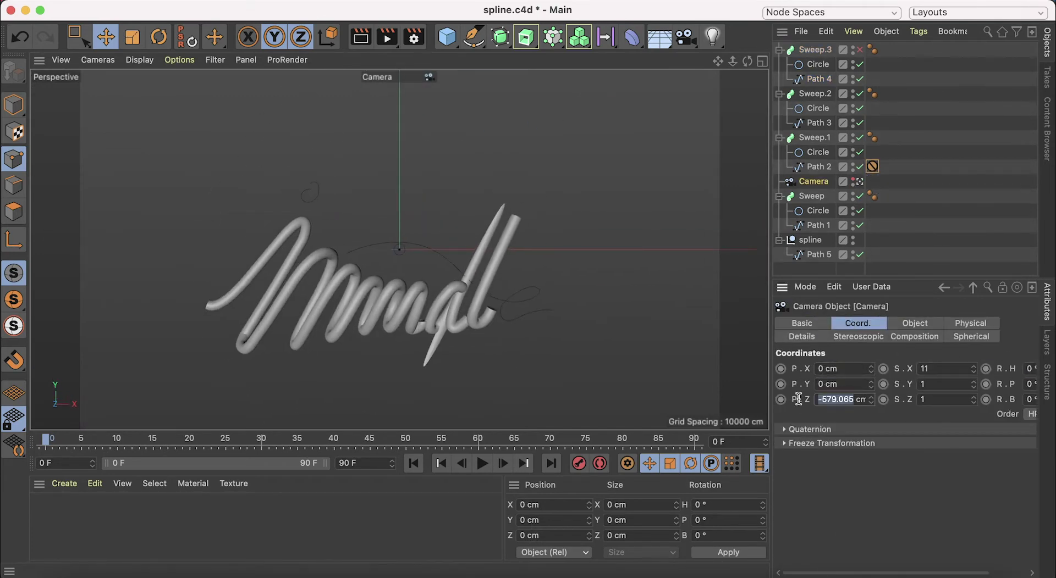
scroll(401, 332, up, 4)
- Set the camera's Y position to -25 cm, after first trying -20 cm
double_click(845, 384)
text(-20)
key(Return)
double_click(823, 383)
text(-25)
key(Return)
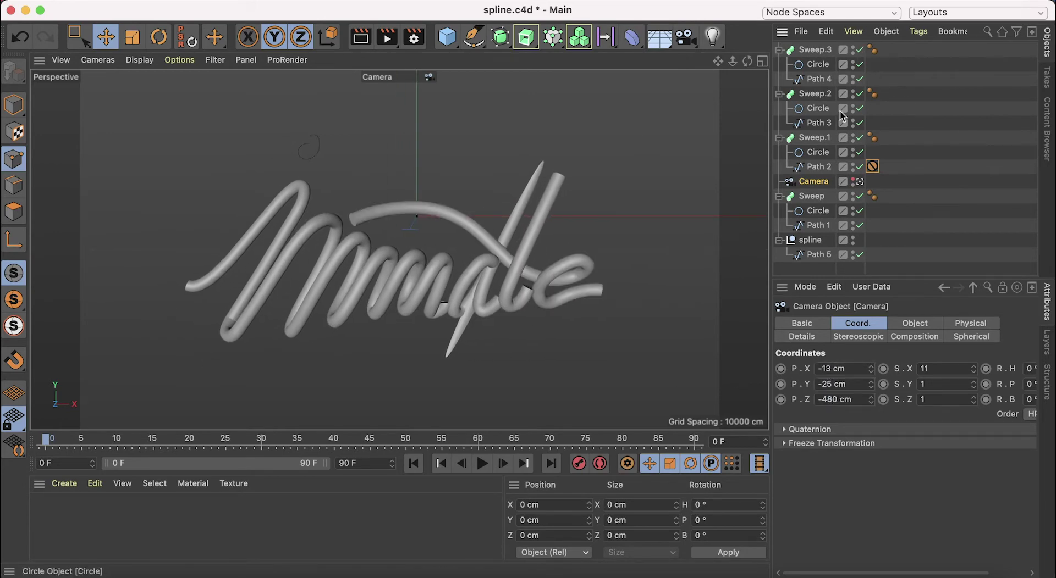
click(525, 37)
- Add a Sweep for the i's dot containing the Circle and Path 5
click(583, 134)
click(814, 224)
mouse_move(872, 209)
mouse_down()
mouse_move(806, 228)
mouse_move(808, 45)
mouse_up()
- Reshape the first Sweep's scale curve to start and end at 0, rising quickly to full thickness
click(814, 269)
click(811, 238)
click(889, 323)
click(935, 323)
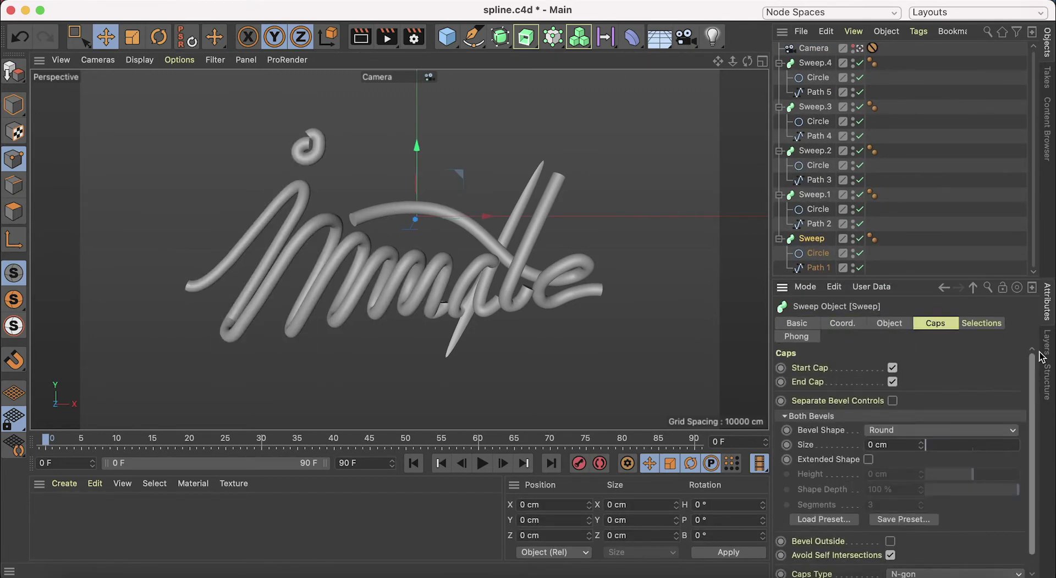
click(889, 323)
mouse_move(848, 397)
mouse_down()
mouse_move(849, 492)
mouse_move(846, 396)
mouse_up()
mouse_move(1011, 397)
mouse_down()
mouse_move(1011, 491)
mouse_move(1017, 468)
mouse_up()
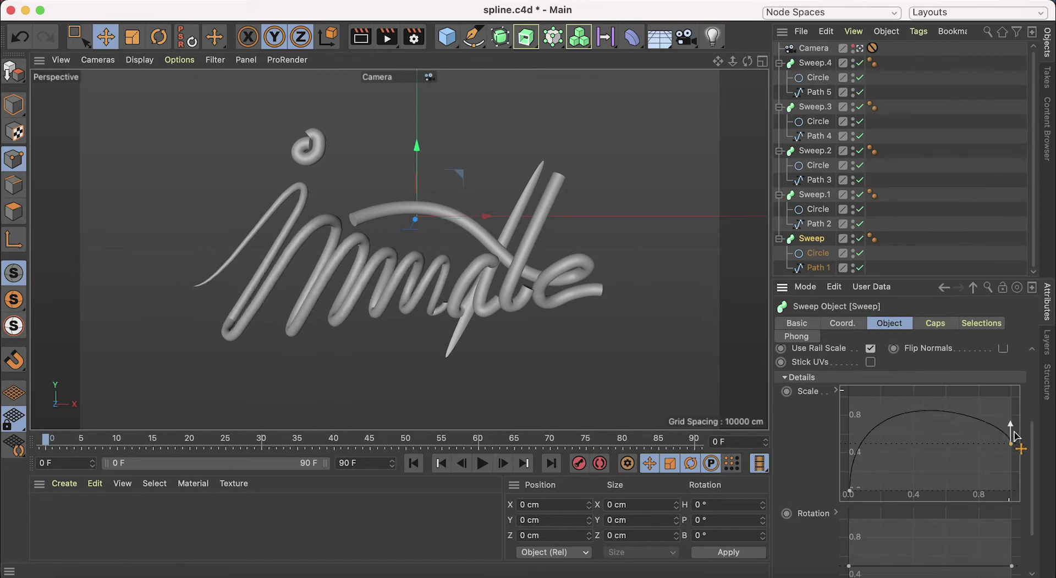
drag(850, 489, 857, 400)
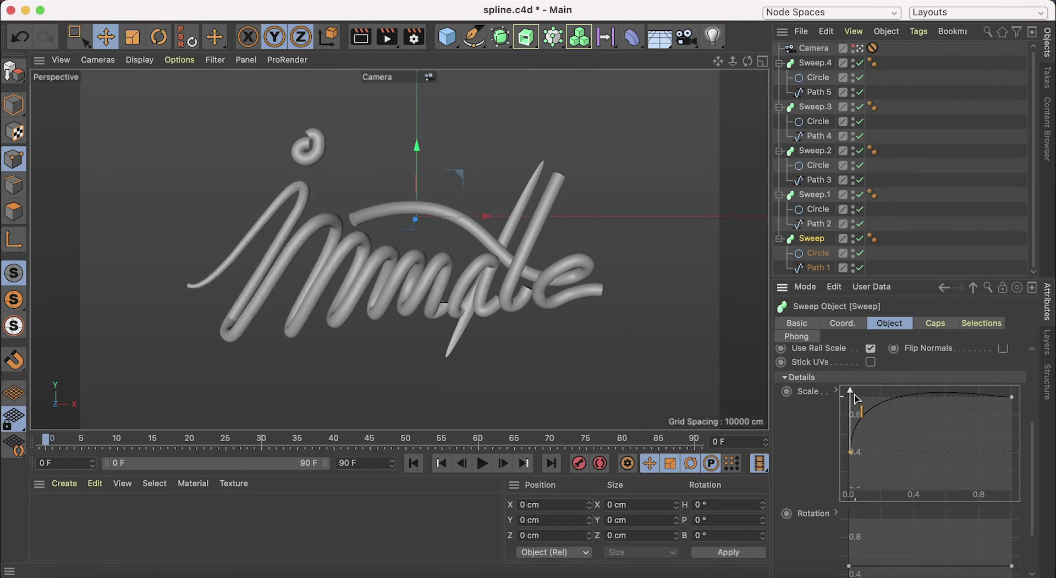
click(818, 253)
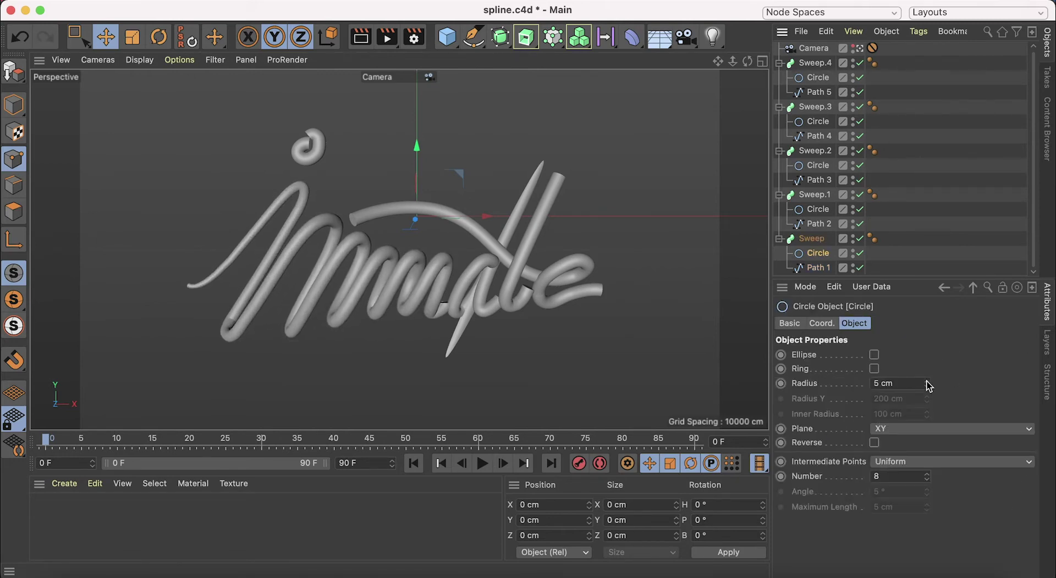
- Drag each scale curve's end to 0 for Sweep.1 through Sweep.3, then disable Sweep.3 and select Path 4
key(super+z)
scroll(879, 429, down, 5)
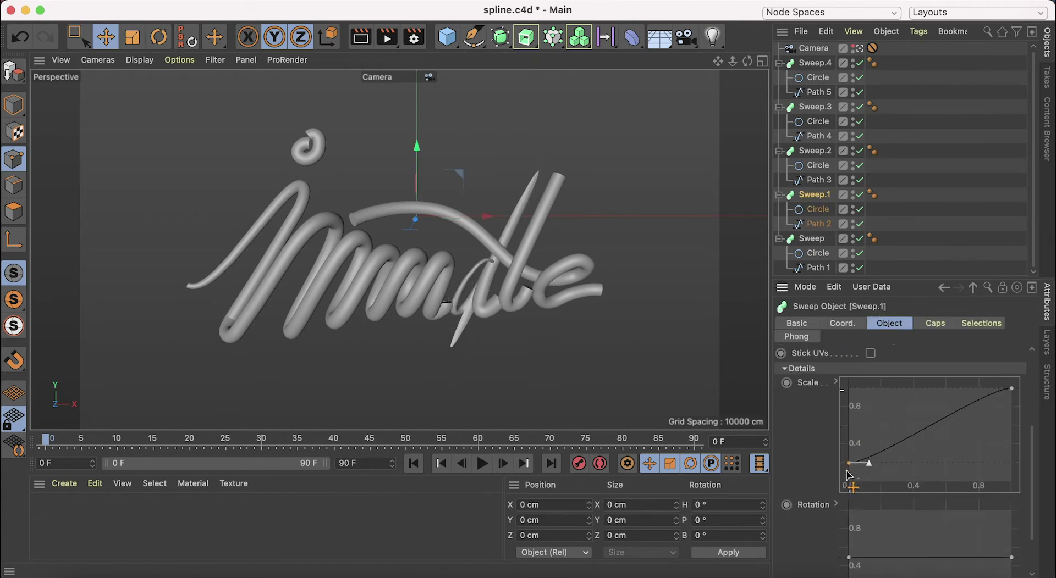
drag(1011, 388, 1011, 482)
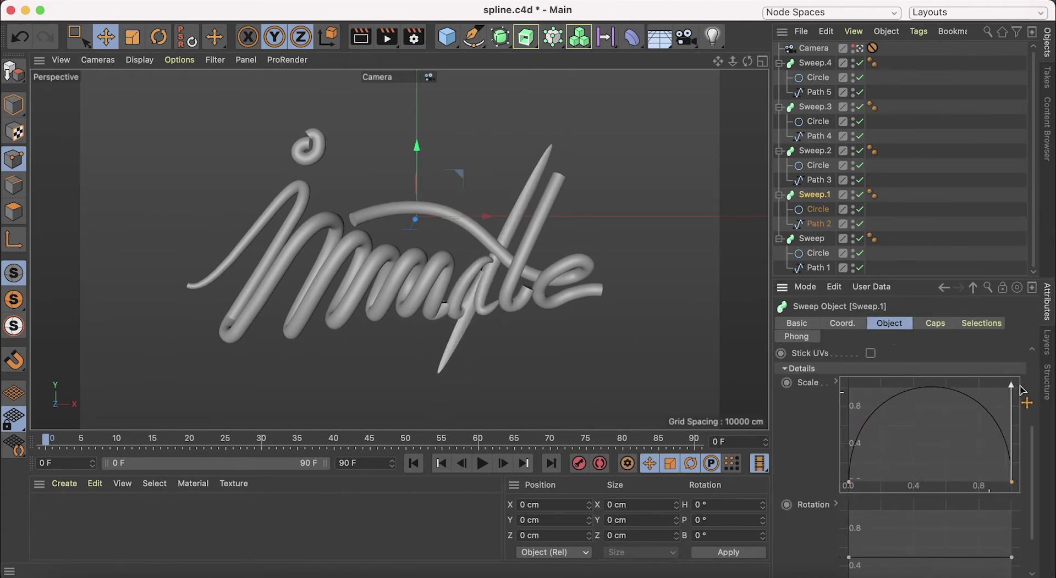
key(Up)
key(Up)
key(Up)
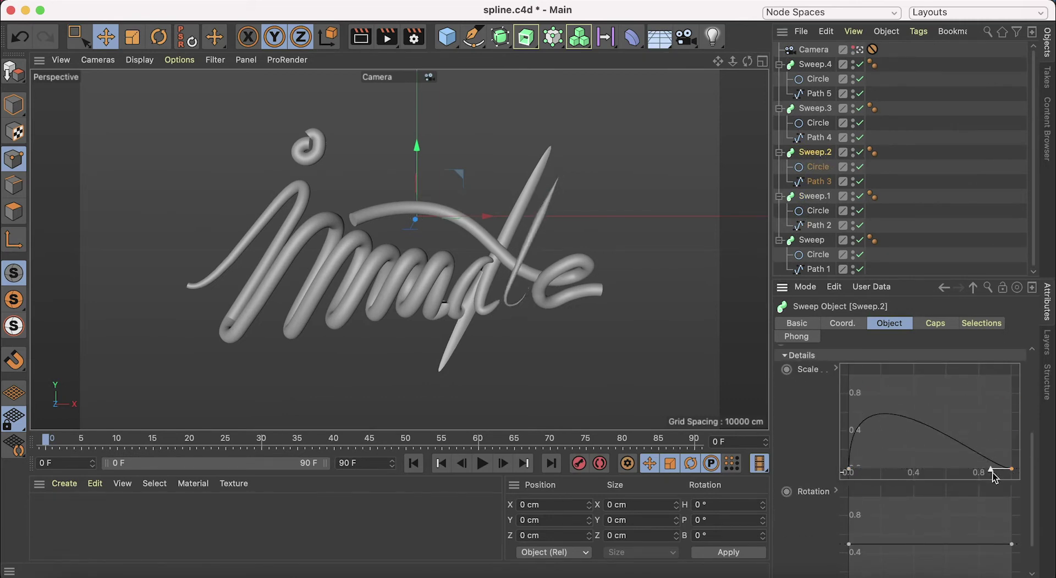
key(Down)
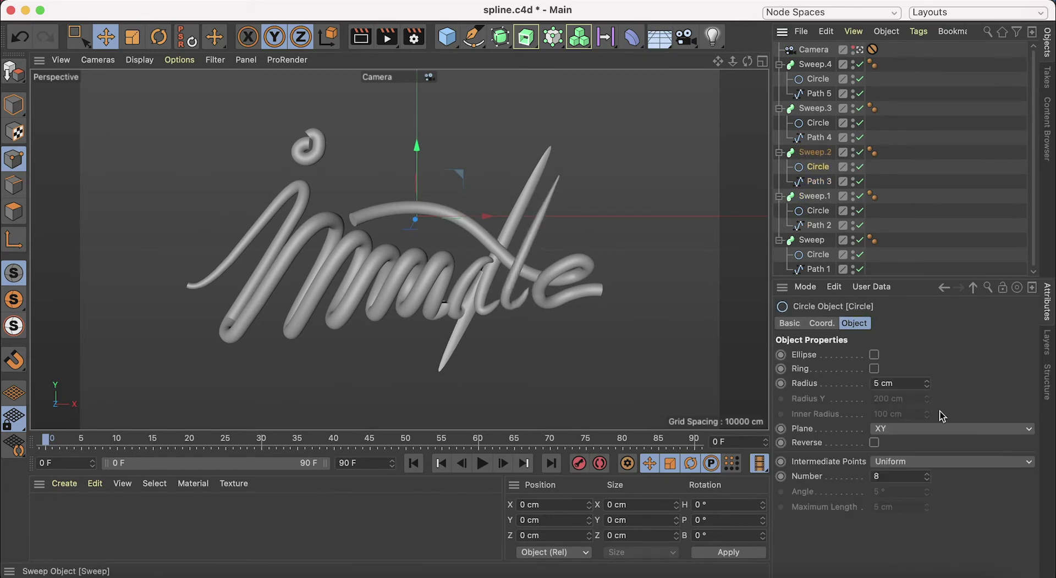
key(Up)
key(Up)
key(Up)
key(Up)
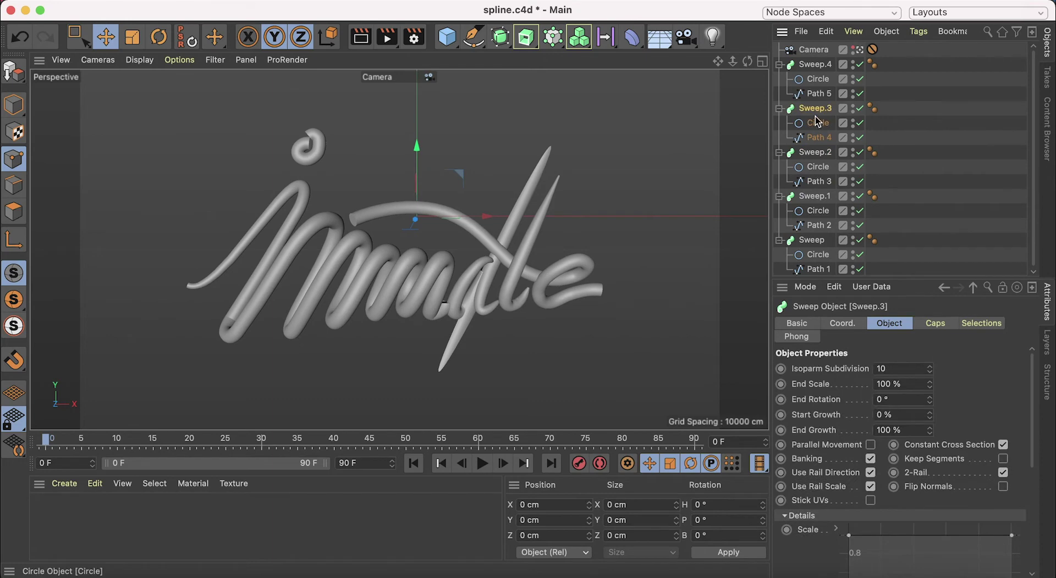
drag(1011, 401, 1011, 495)
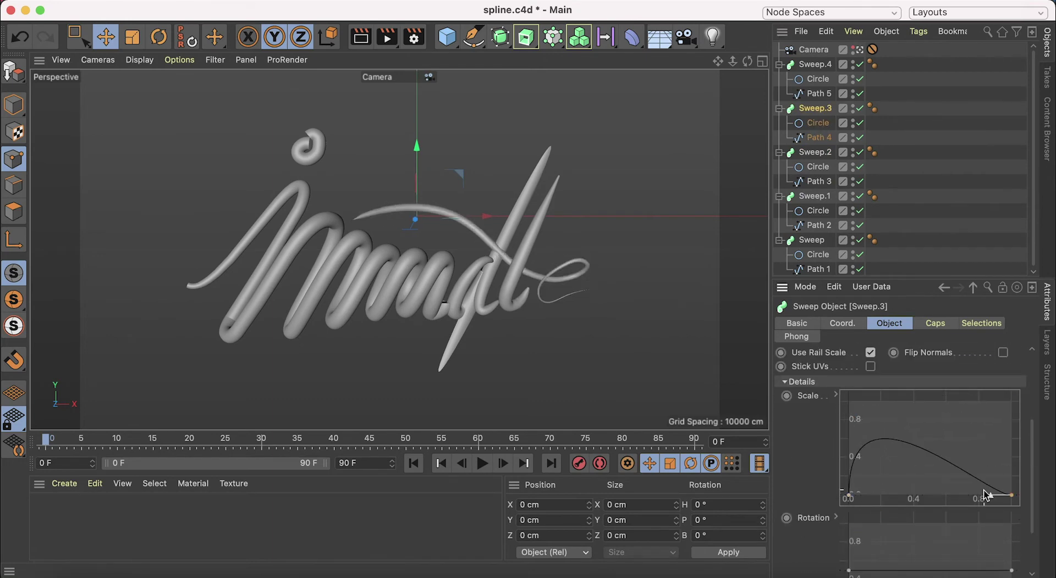
click(859, 108)
click(818, 137)
- Frame and move a Path 4 spline point along the depth axis, checking it in Top view
key(s)
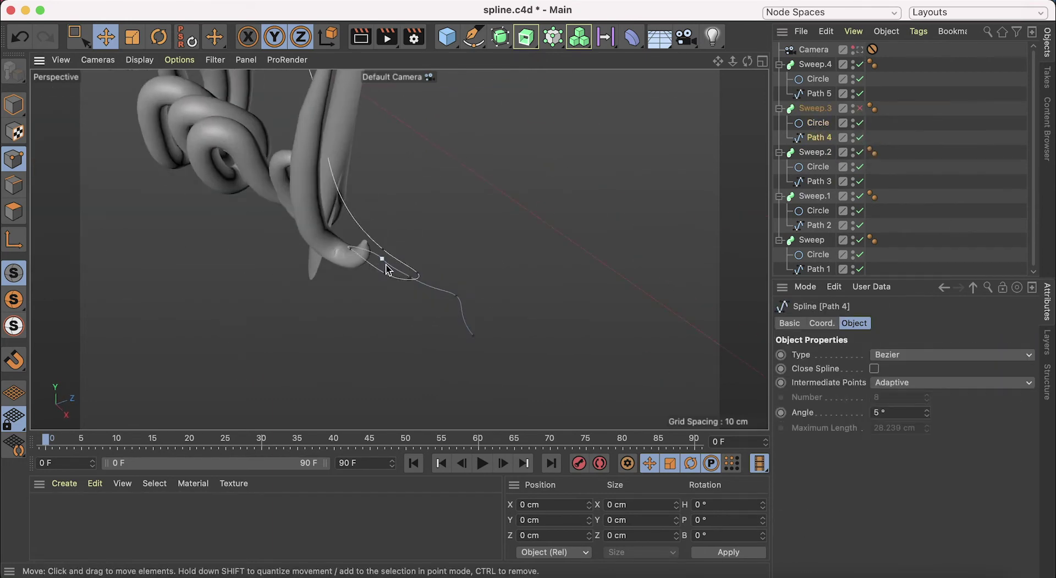
drag(421, 258, 453, 226)
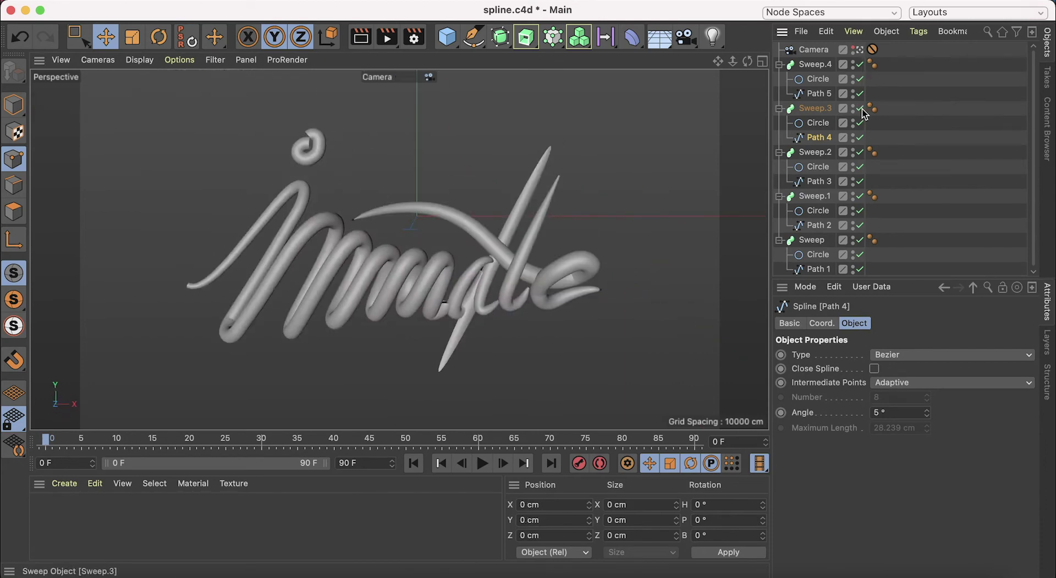
middle_click(470, 261)
middle_click(592, 176)
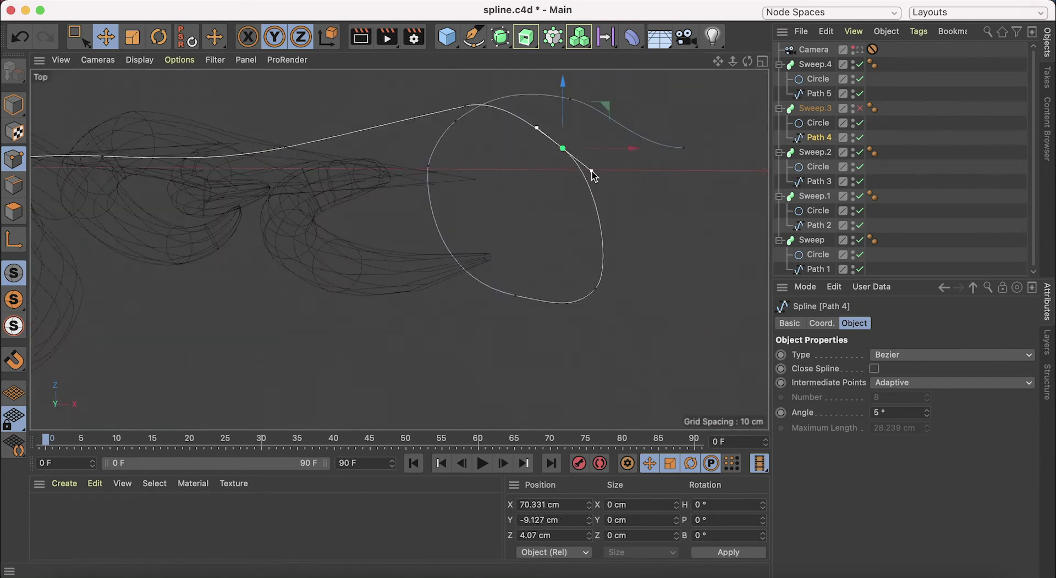
key(F1)
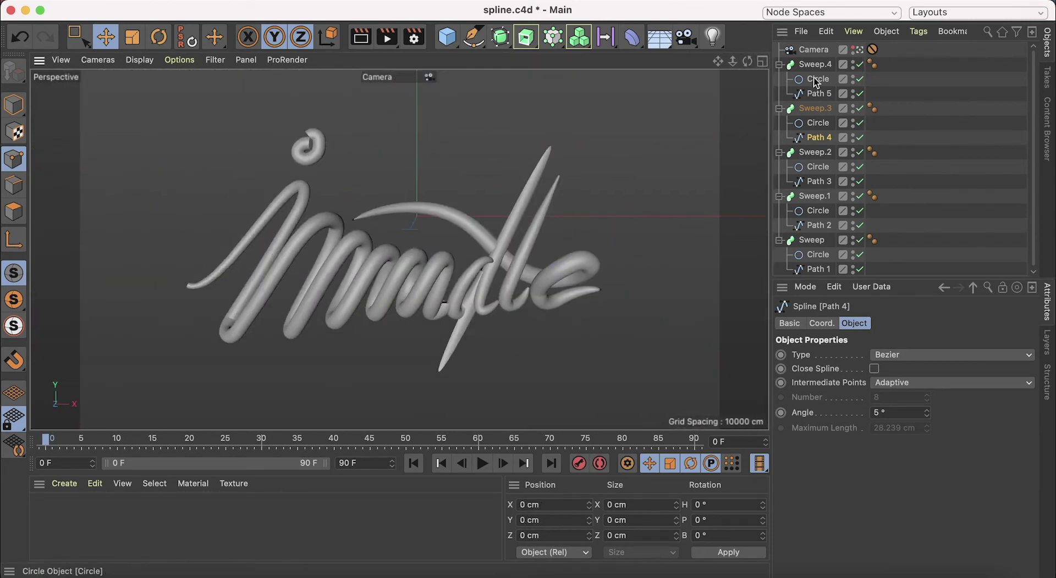
- Disable a sweep and move a Path 1 point to reshape its stroke, then hide Sweep.3
click(860, 240)
click(859, 49)
scroll(464, 290, up, 5)
drag(434, 148, 421, 126)
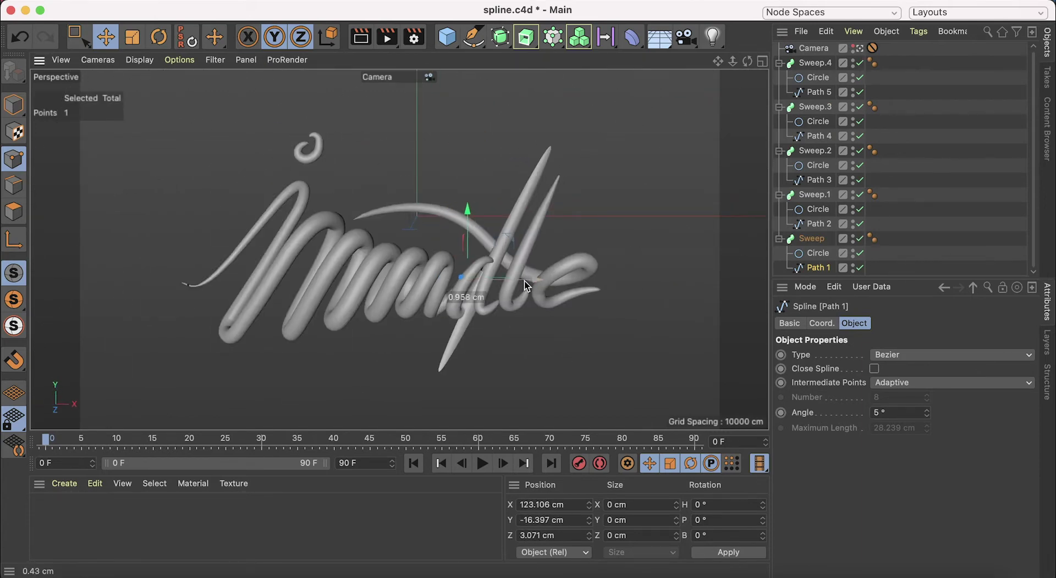
click(959, 158)
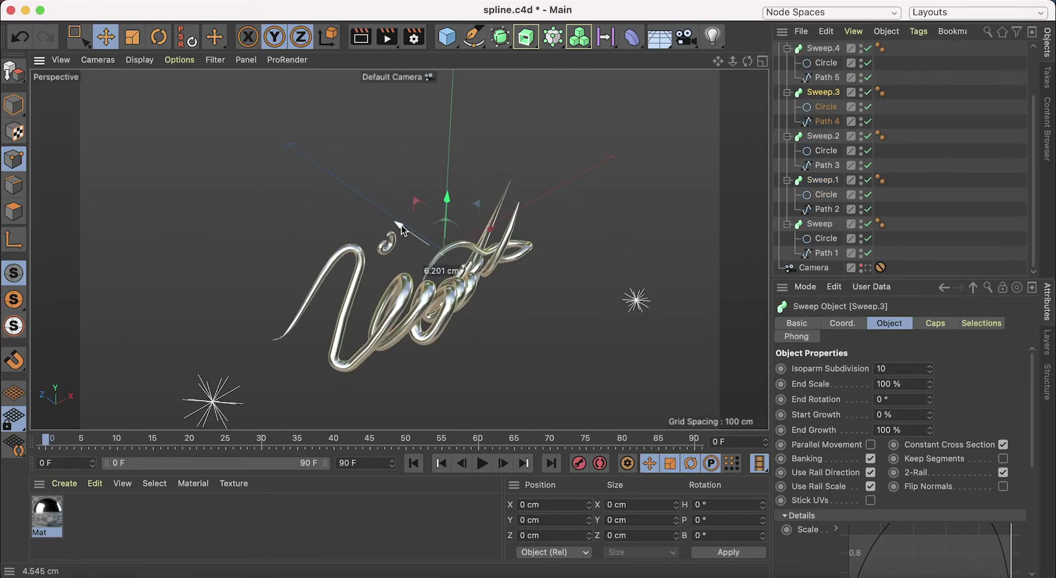
click(827, 121)
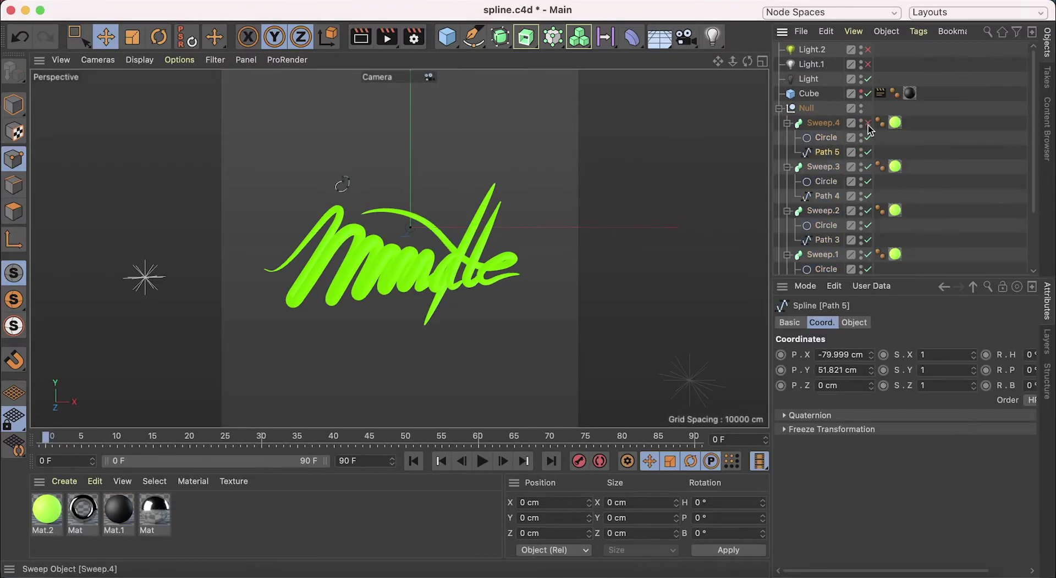
- Replace Path 5 in Sweep.4 with a Circle spline for the i's dot
key(Delete)
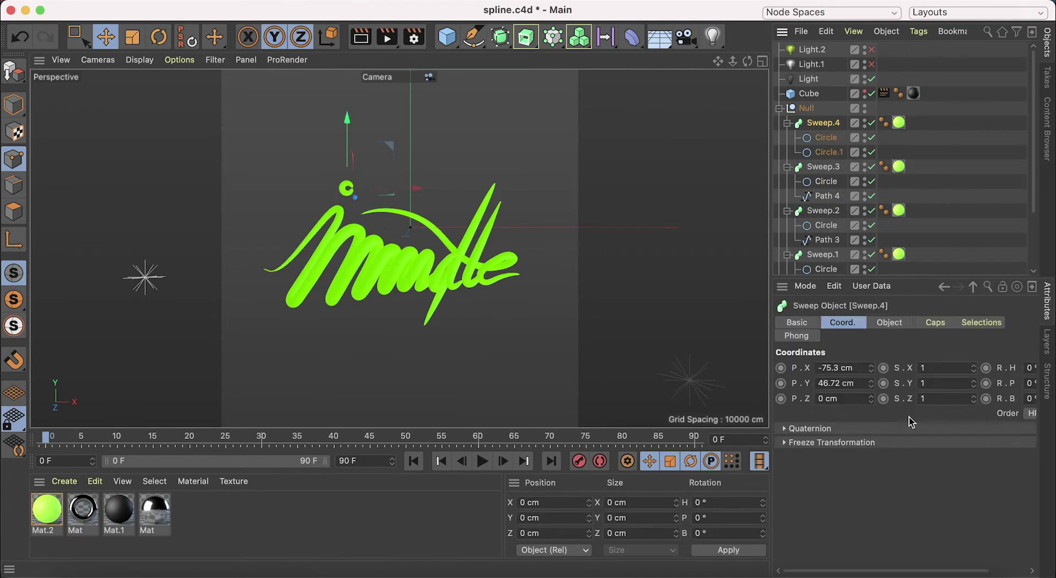
click(889, 323)
scroll(852, 438, down, 5)
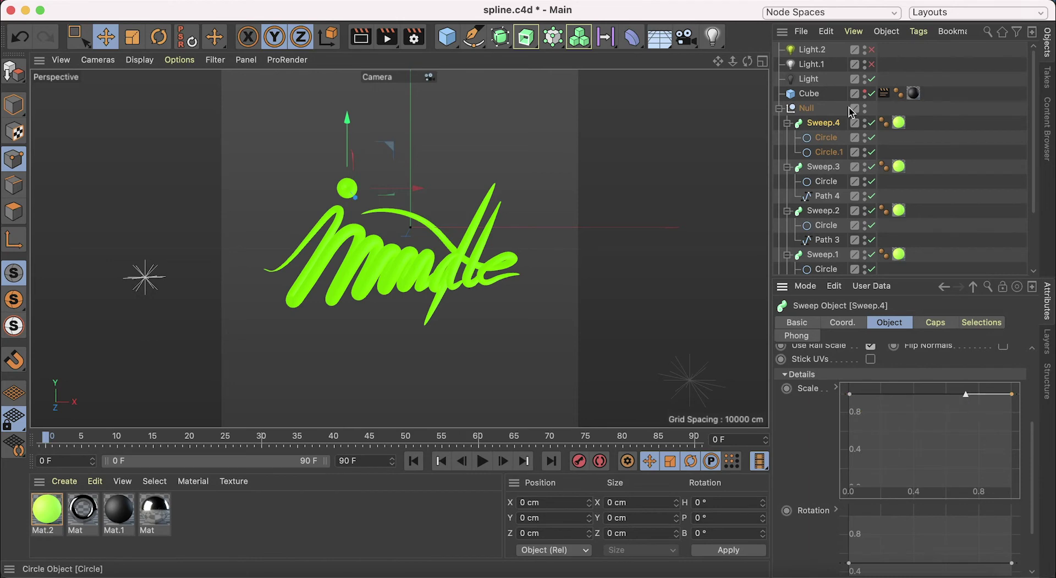
- Set Circle.1's radius under Sweep.4 to 10 cm, then check the Circle profile under Sweep.3
click(828, 151)
click(928, 386)
scroll(789, 149, down, 3)
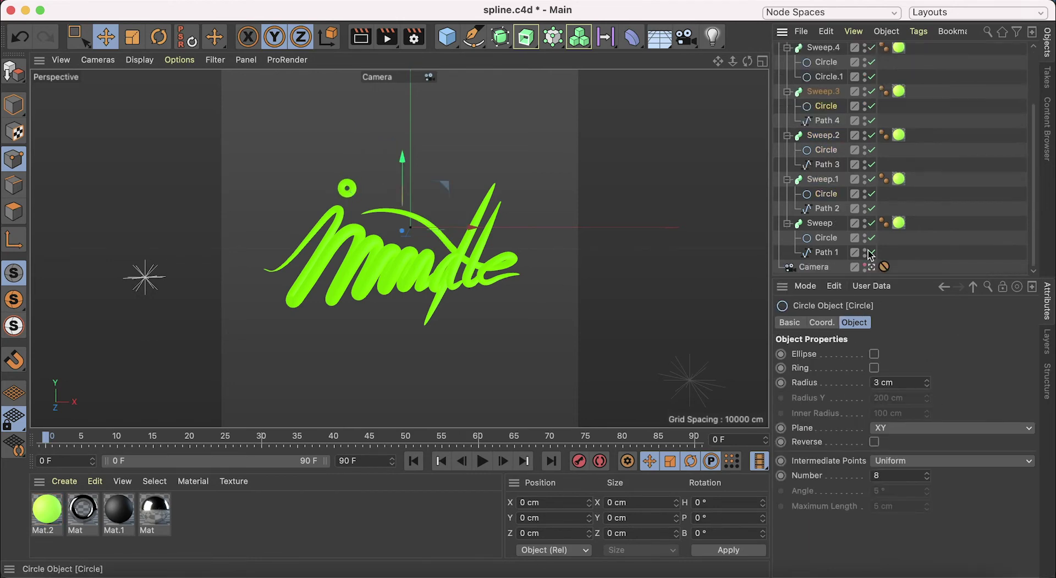
scroll(460, 224, up, 5)
click(824, 127)
click(823, 113)
click(825, 127)
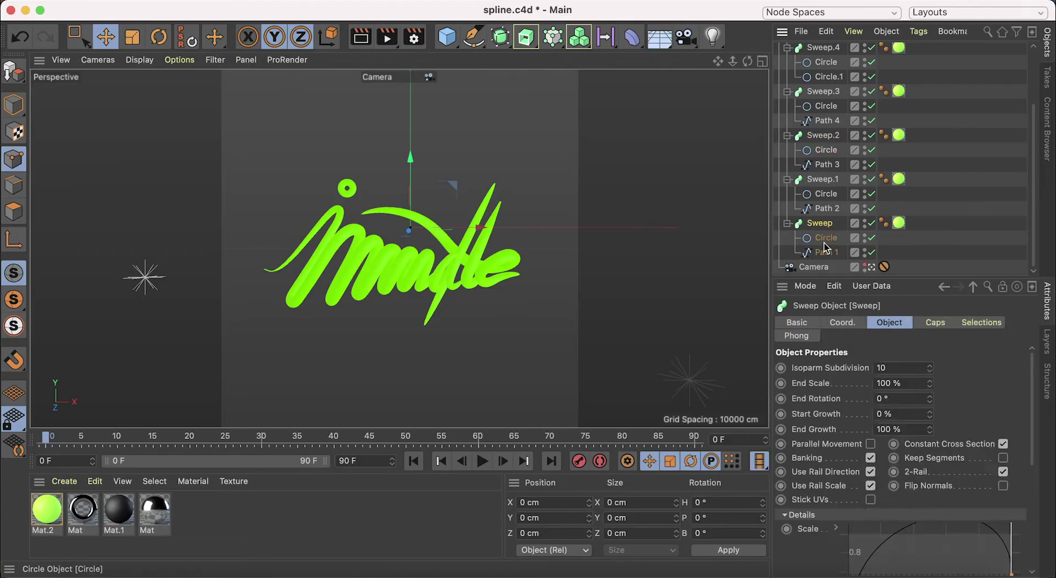
- Review the 1280x1280 render of the green script in the Picture Viewer history
scroll(1025, 483, down, 5)
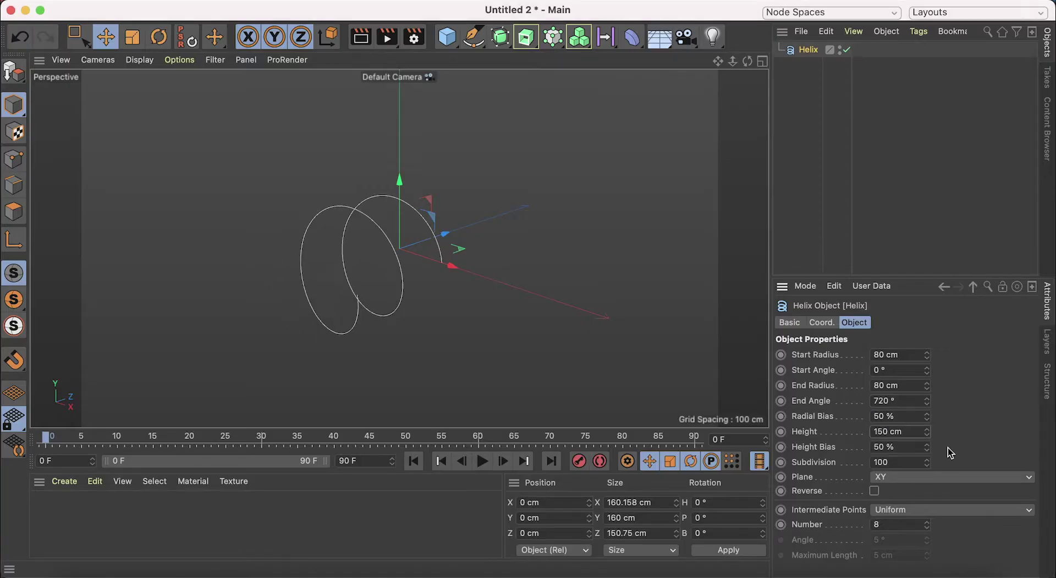
- Watch the 'Modeling Barbed wire in Cinema 4D + Redshift' tutorial, then return to Cinema 4D
click(473, 37)
click(627, 84)
click(526, 37)
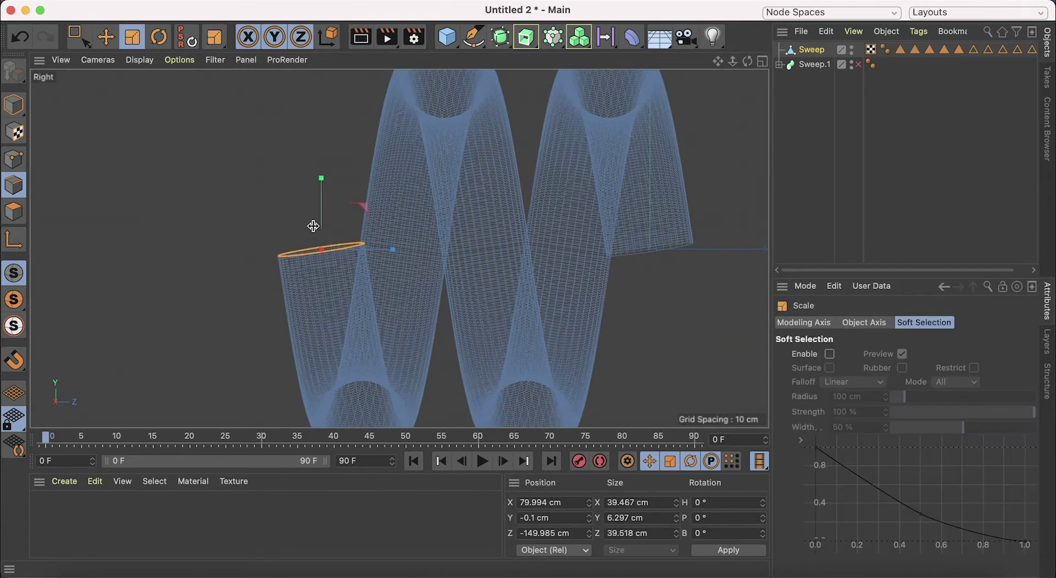
- Lengthen the coil's tube ends by loop-selecting and moving the end edge loops
mouse_move(373, 127)
mouse_down()
mouse_move(360, 155)
mouse_move(407, 81)
mouse_up()
scroll(459, 295, down, 5)
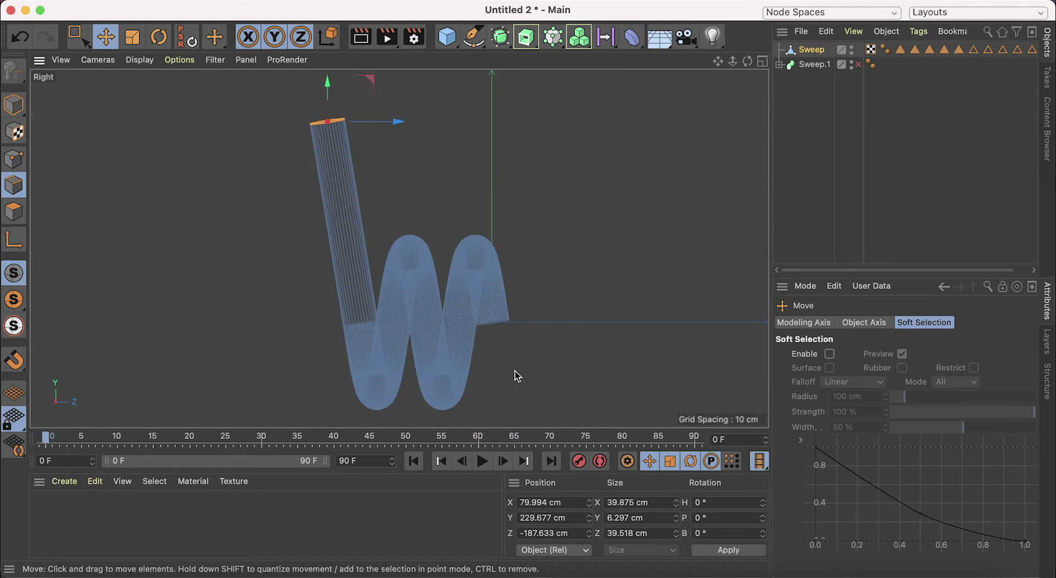
scroll(523, 323, up, 10)
key(u)
key(l)
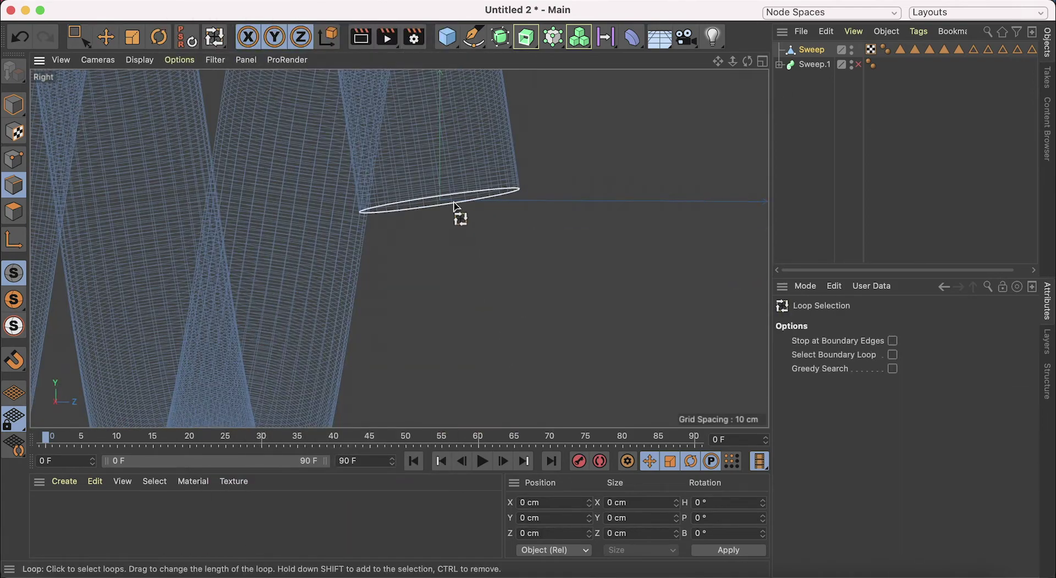
click(454, 207)
scroll(455, 206, down, 5)
key(e)
click(526, 354)
scroll(497, 323, down, 2)
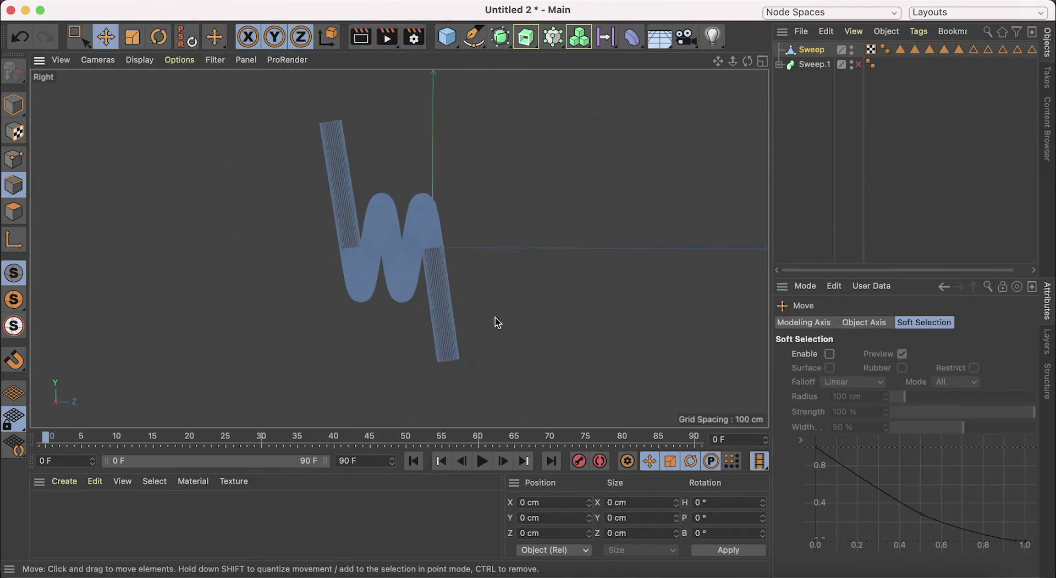
key(ctrl+z)
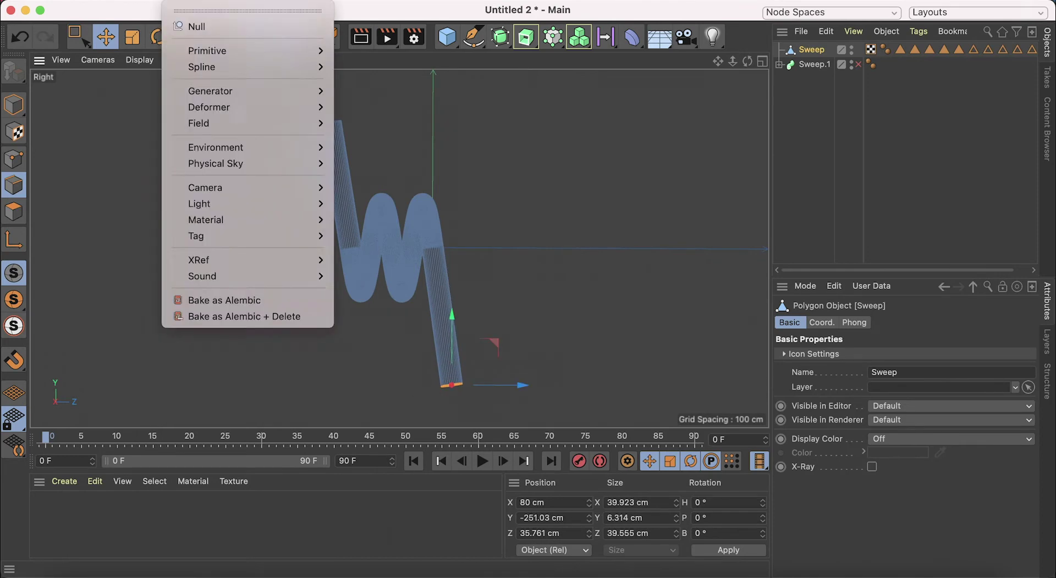
- Cut the tube tip at an angle, delete the cut-off end and close the polygon hole
key(0)
scroll(487, 391, up, 2)
key(k)
key(k)
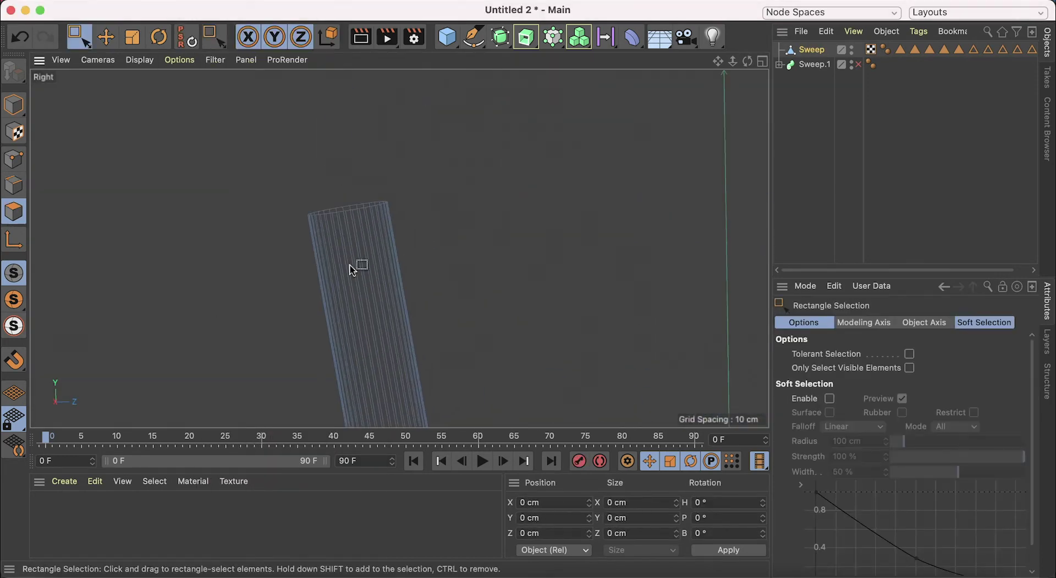
click(292, 211)
key(Delete)
key(F1)
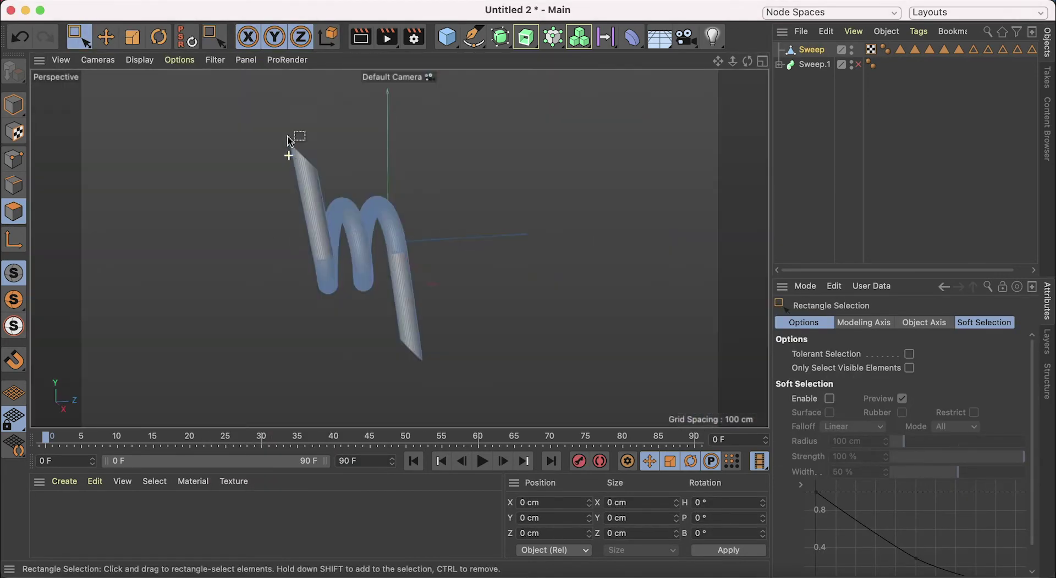
scroll(294, 141, up, 3)
key(m)
click(377, 44)
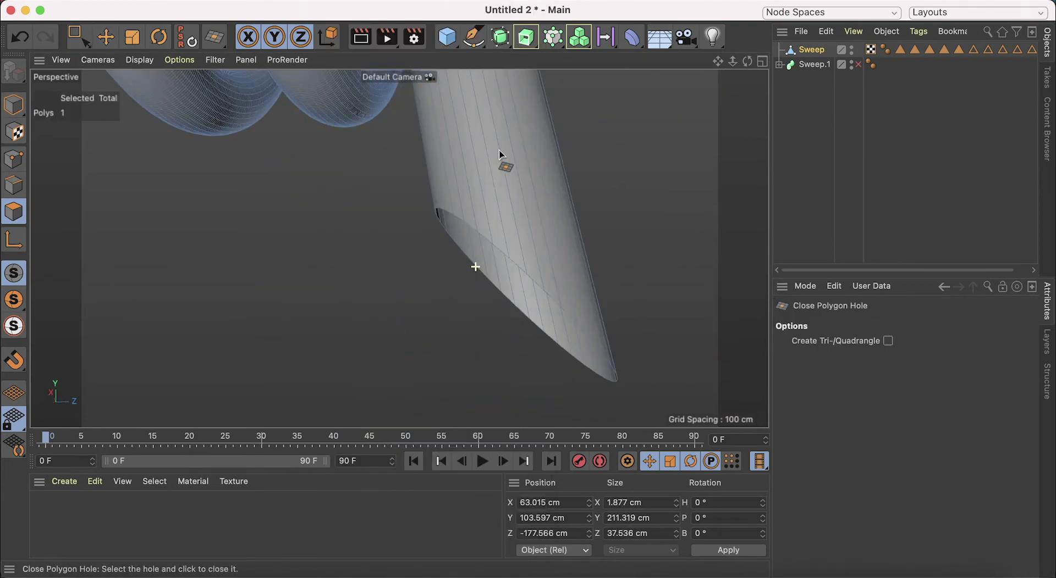
- Duplicate the coil as Sweep.2 and rotate the copy 180° into a second prong pair
alt+drag(397, 245, 468, 245)
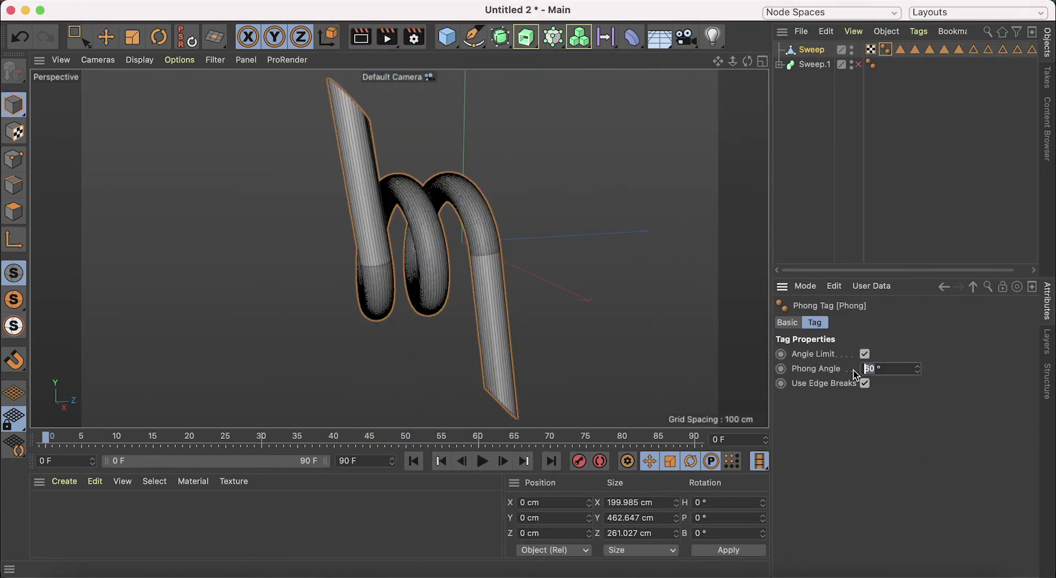
click(220, 39)
key(r)
drag(439, 329, 484, 258)
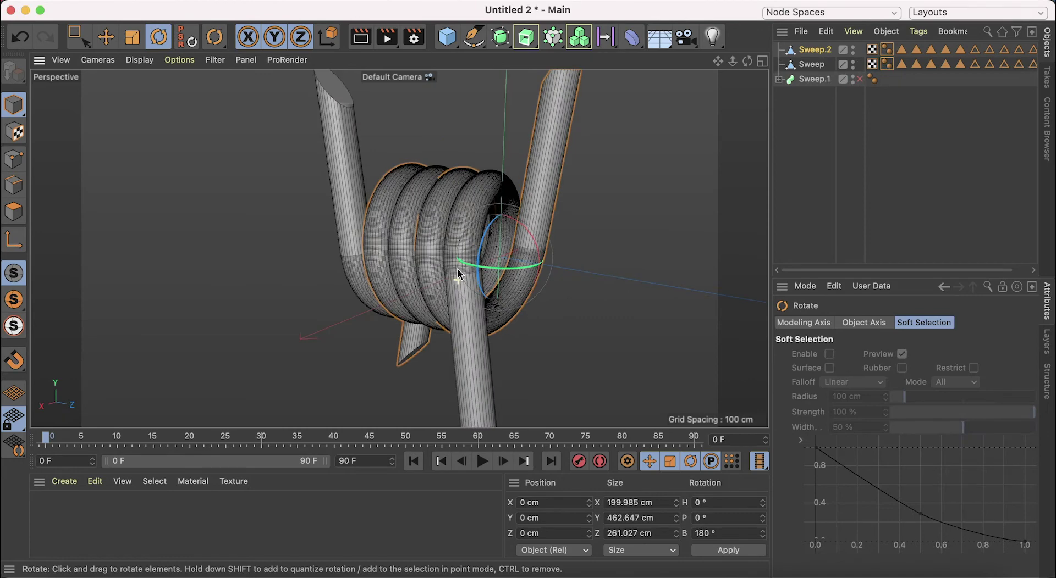
- Enlarge the side view with grey shading and all viewport elements, including the grid, shown
alt+drag(569, 279, 399, 285)
key(F5)
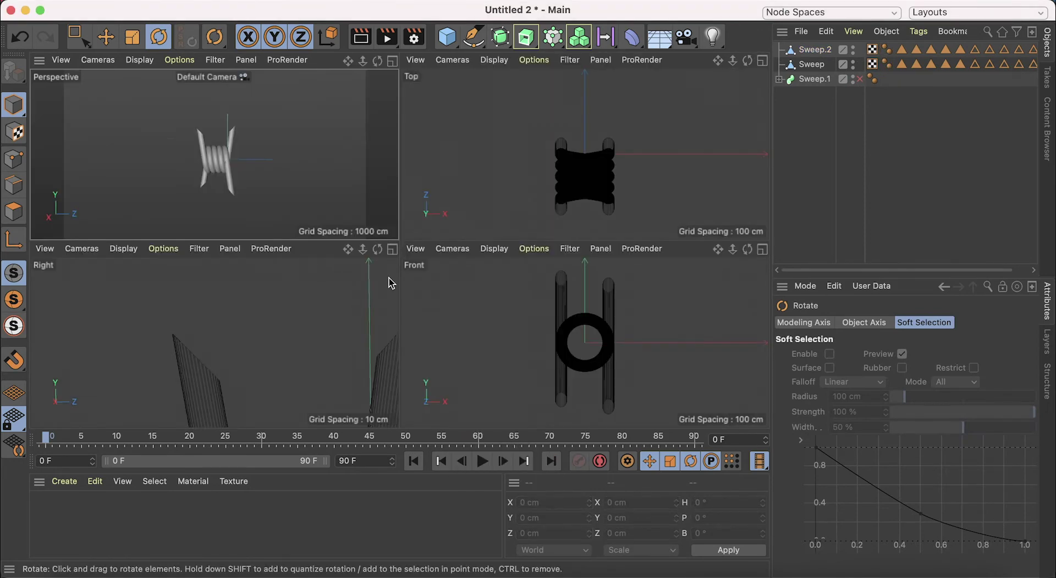
key(F3)
click(139, 59)
click(146, 80)
click(215, 59)
click(220, 278)
scroll(457, 329, up, 2)
key(h)
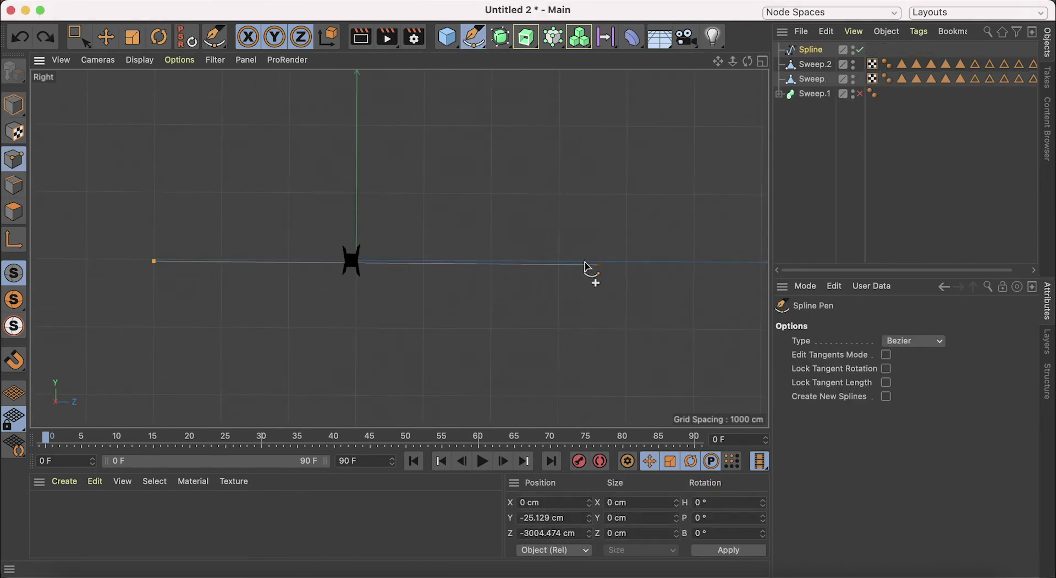
- Finish the straight spline and sweep it with the circle into the wire tube Sweep.3
key(Escape)
key(0)
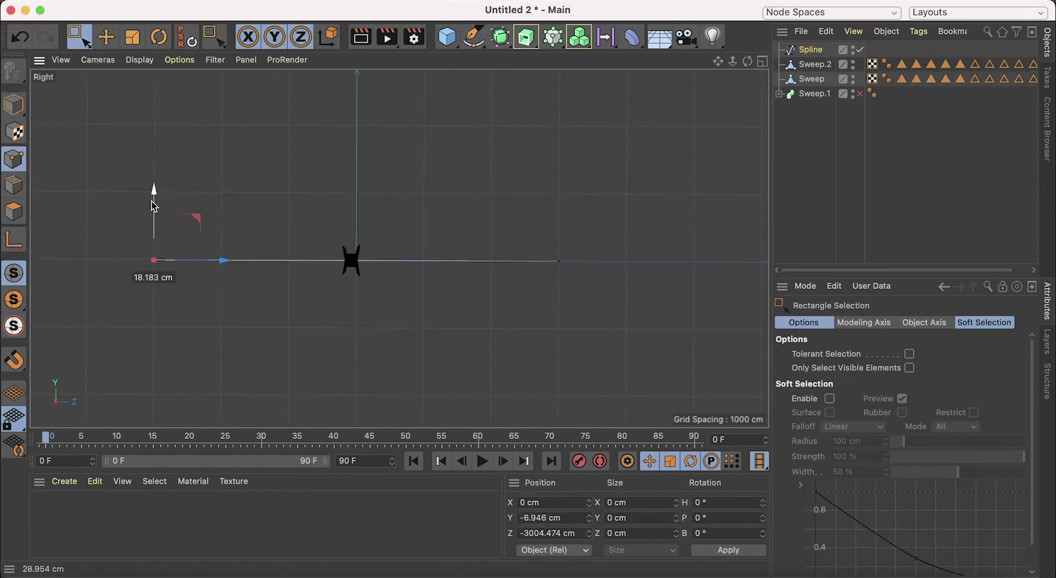
drag(120, 157, 673, 358)
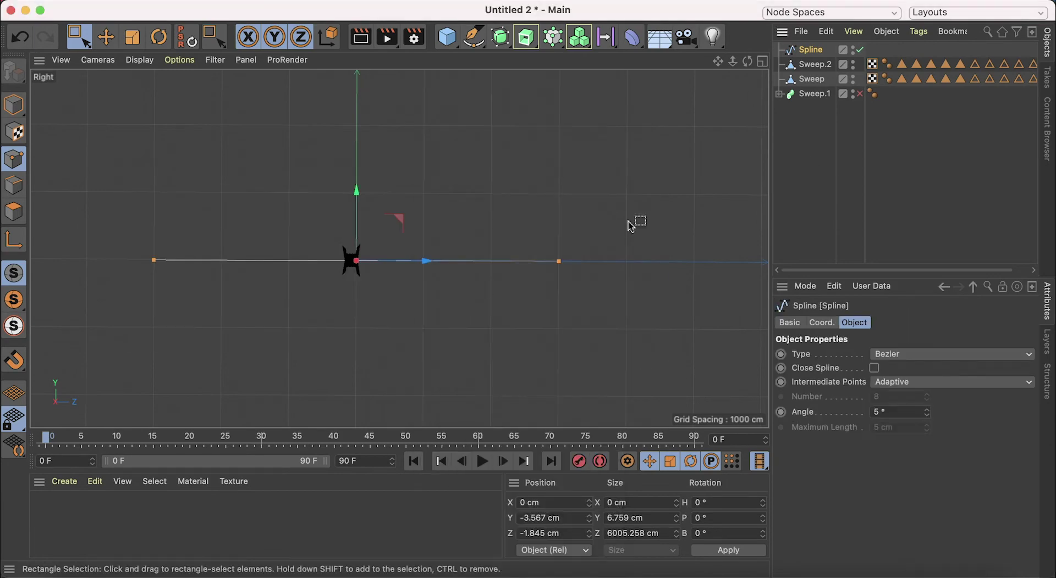
middle_click(539, 376)
key(F1)
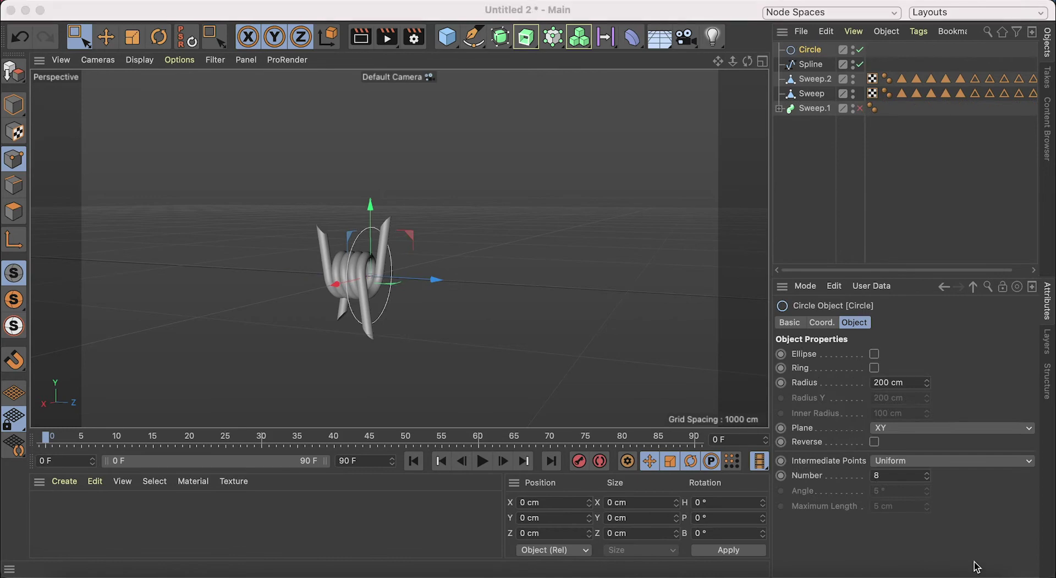
alt+click(526, 37)
click(778, 50)
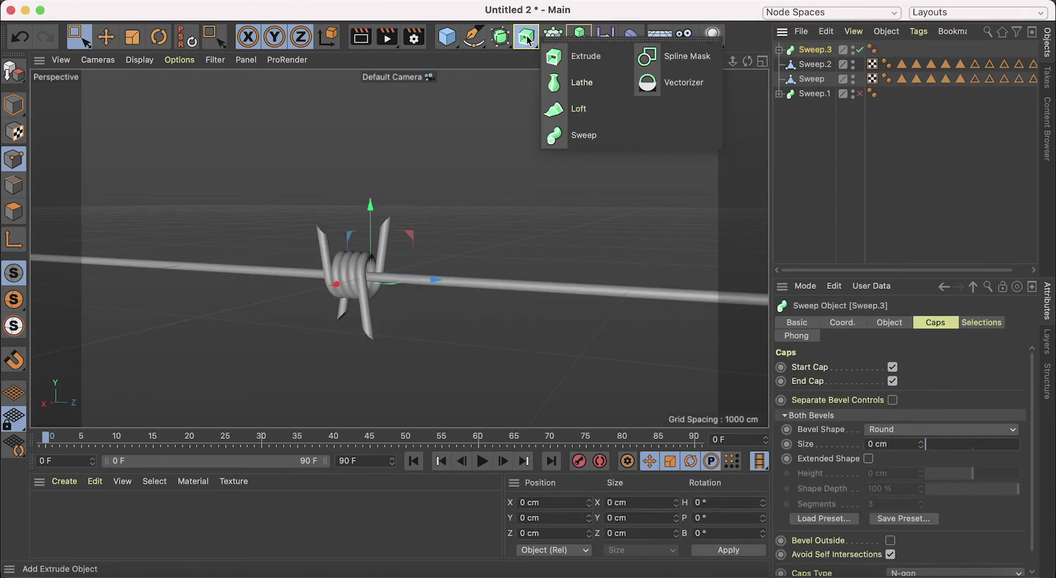
- Add Instance objects of the Sweep.3 coil, including Sweep.3 Instance.2
click(501, 37)
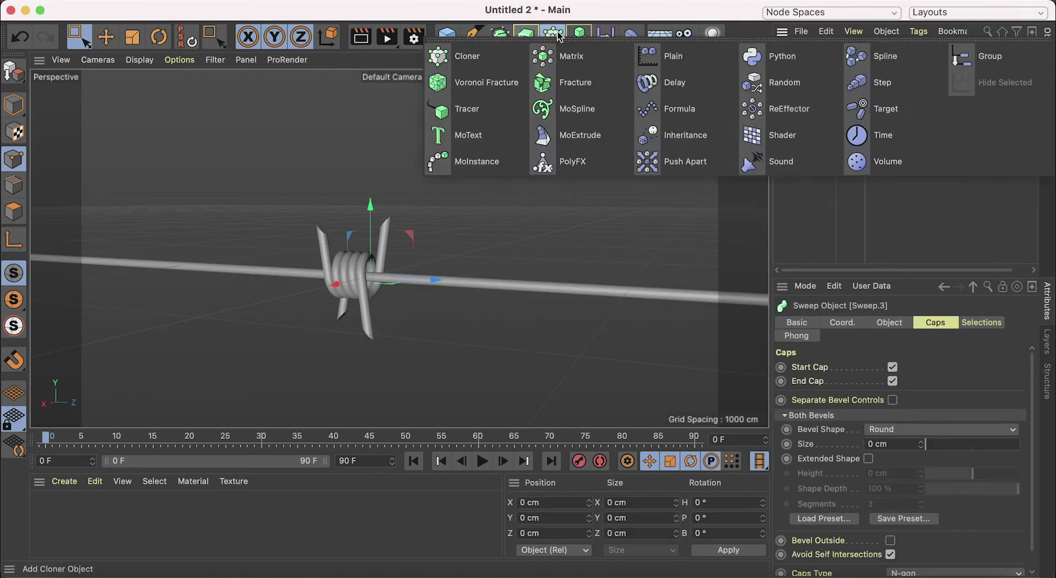
click(678, 162)
scroll(320, 279, up, 5)
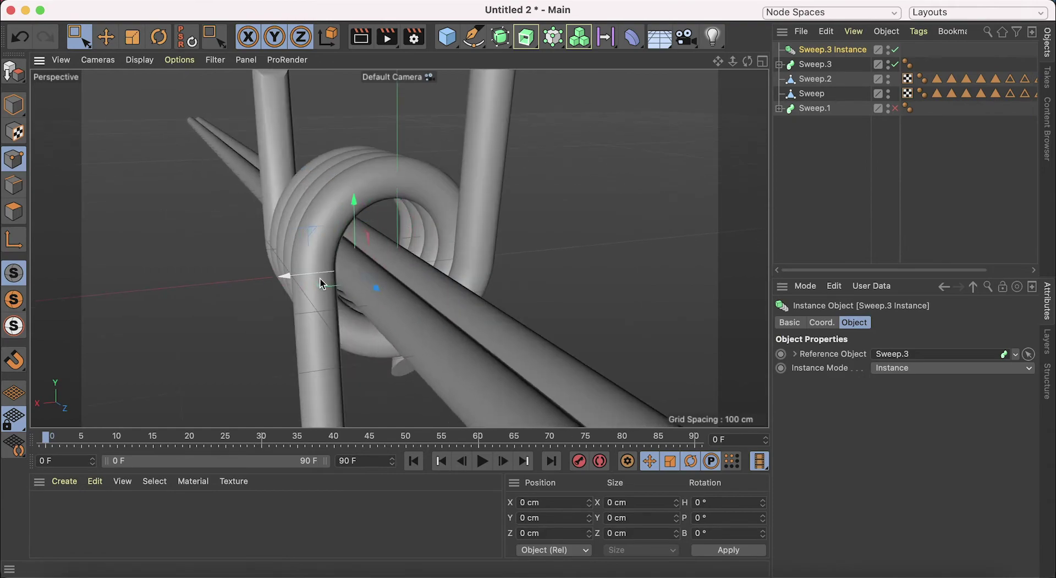
scroll(311, 257, up, 3)
scroll(311, 257, down, 5)
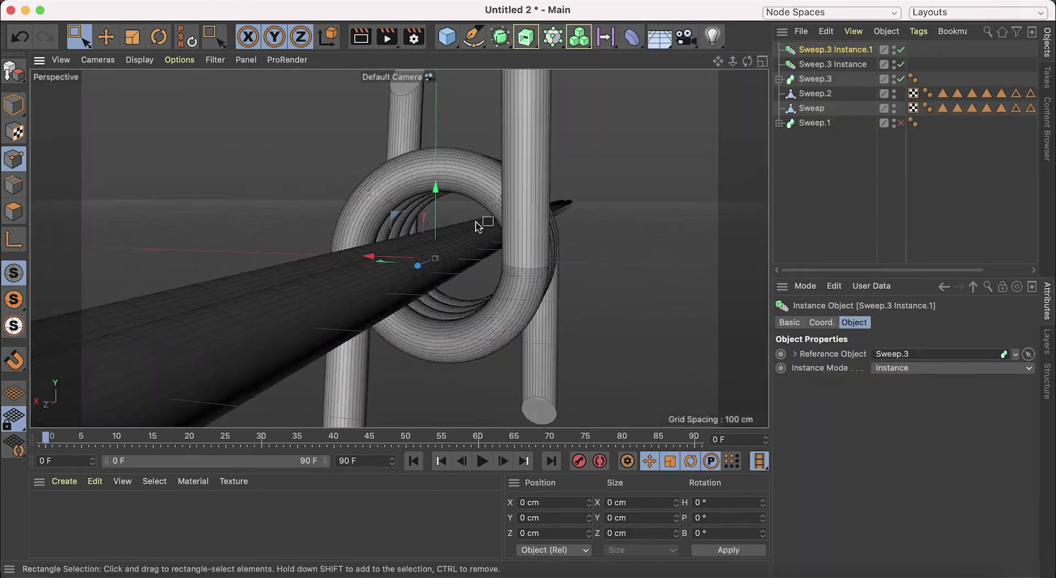
click(562, 48)
scroll(471, 330, down, 3)
scroll(514, 311, up, 8)
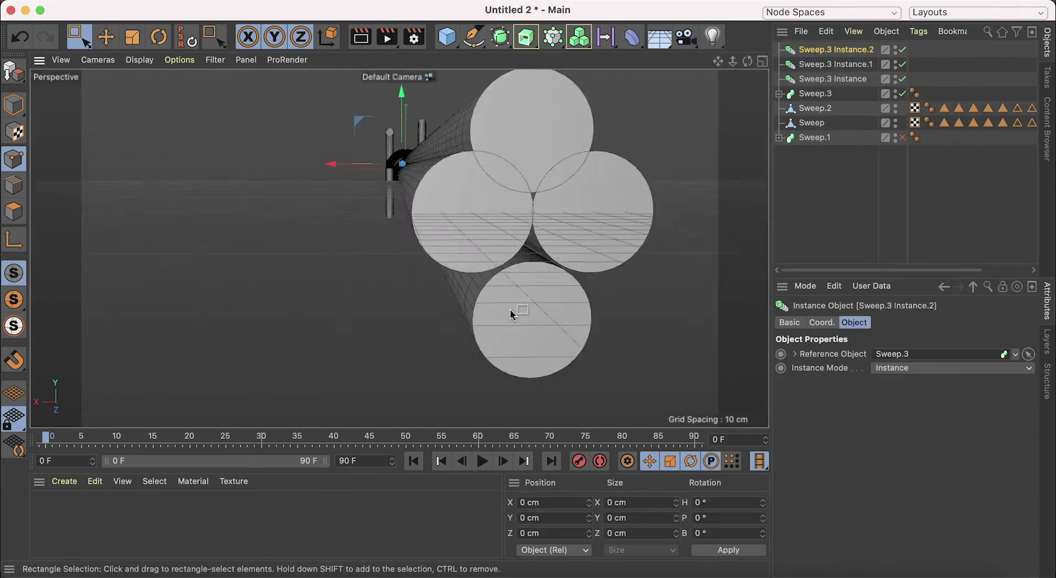
scroll(393, 126, down, 1)
- Select the three Sweep.3 coil instances in the Object Manager
click(815, 94)
shift+click(848, 78)
click(836, 63)
- Group Sweep.3 and its three instances under a Null with Alt+G
click(815, 94)
shift+click(822, 49)
key(alt+g)
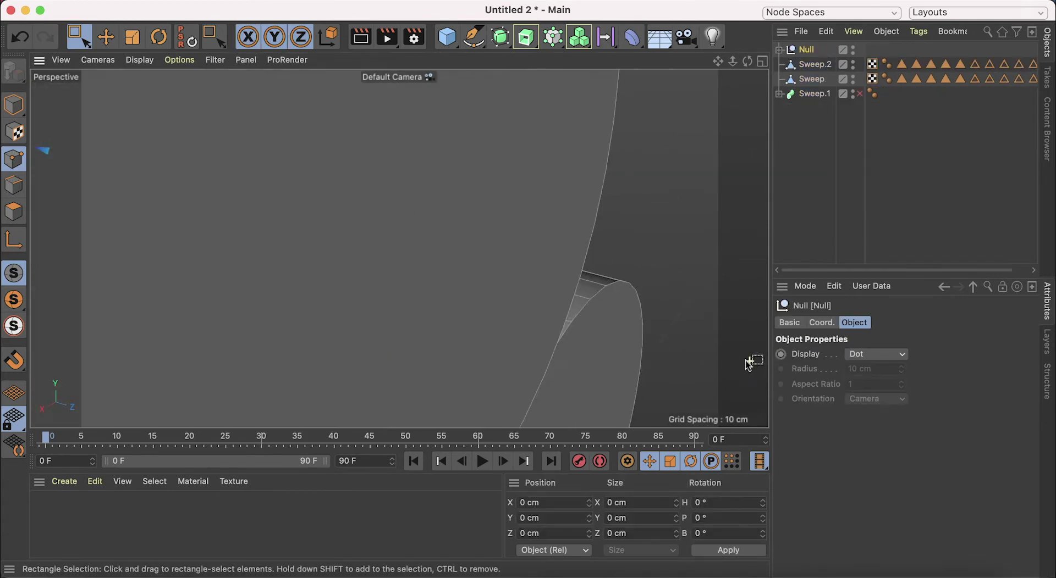
mouse_move(502, 302)
alt+mouse_down()
mouse_move(401, 247)
mouse_move(285, 206)
mouse_move(332, 218)
mouse_move(352, 137)
alt+mouse_up()
- Add a Twist deformer to the wire strands and set it to Unlimited
click(632, 37)
key(r)
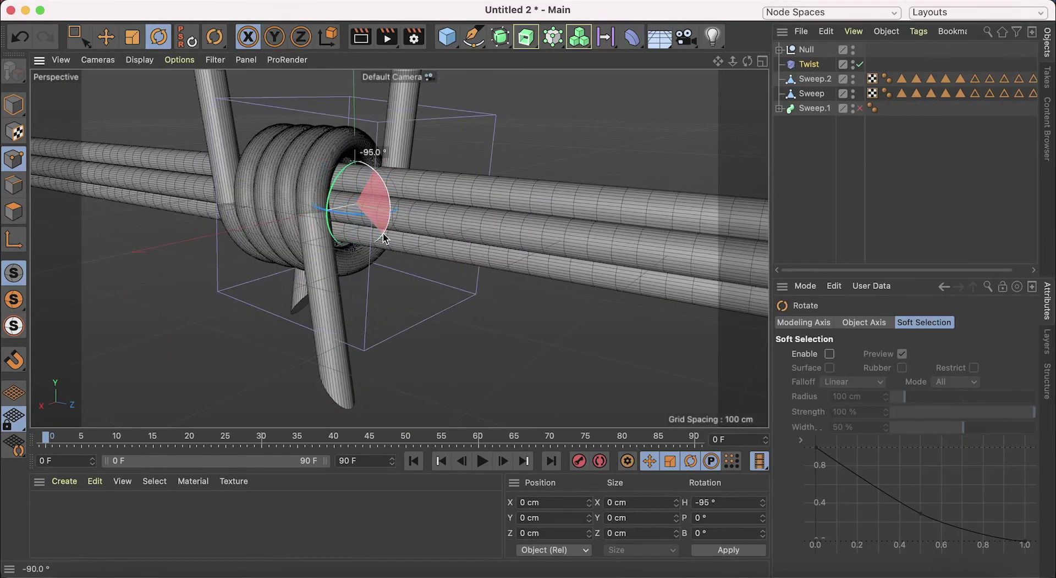
click(845, 370)
click(840, 414)
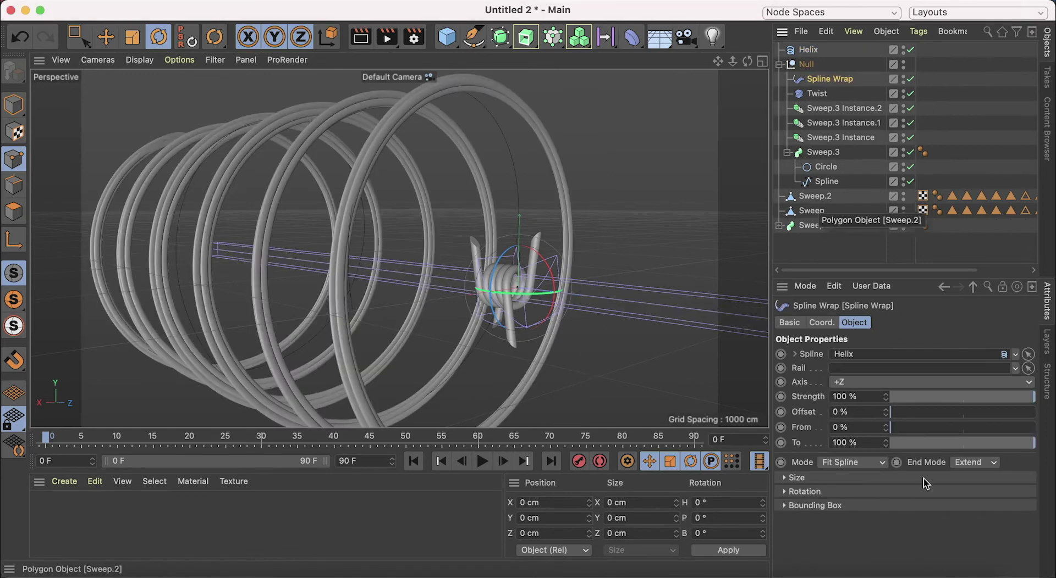
- Set the Cloner to Object mode so the barbed-wire clones follow the Helix
click(778, 64)
shift+click(815, 82)
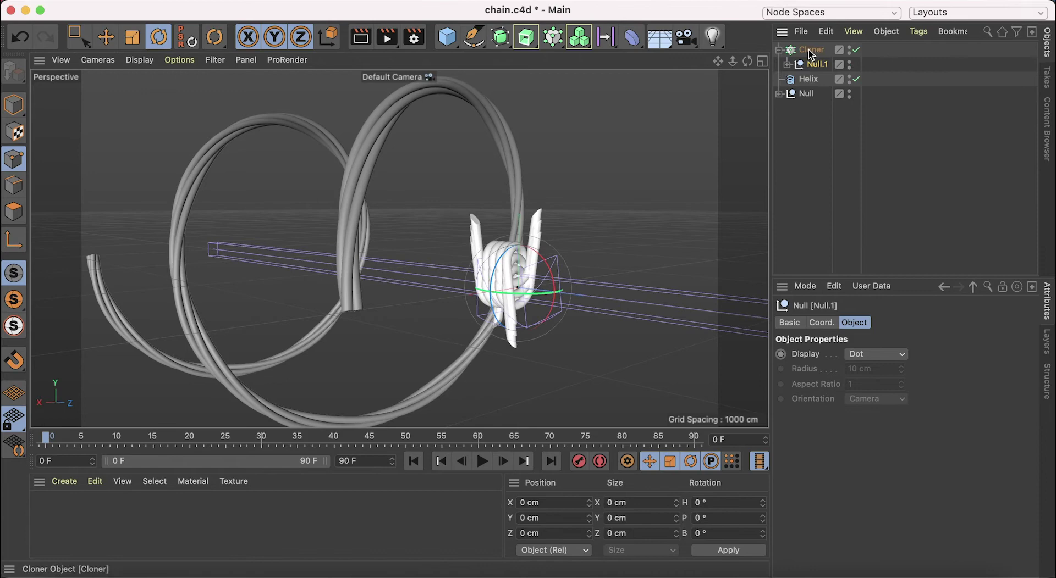
click(811, 51)
click(874, 340)
click(887, 366)
click(568, 302)
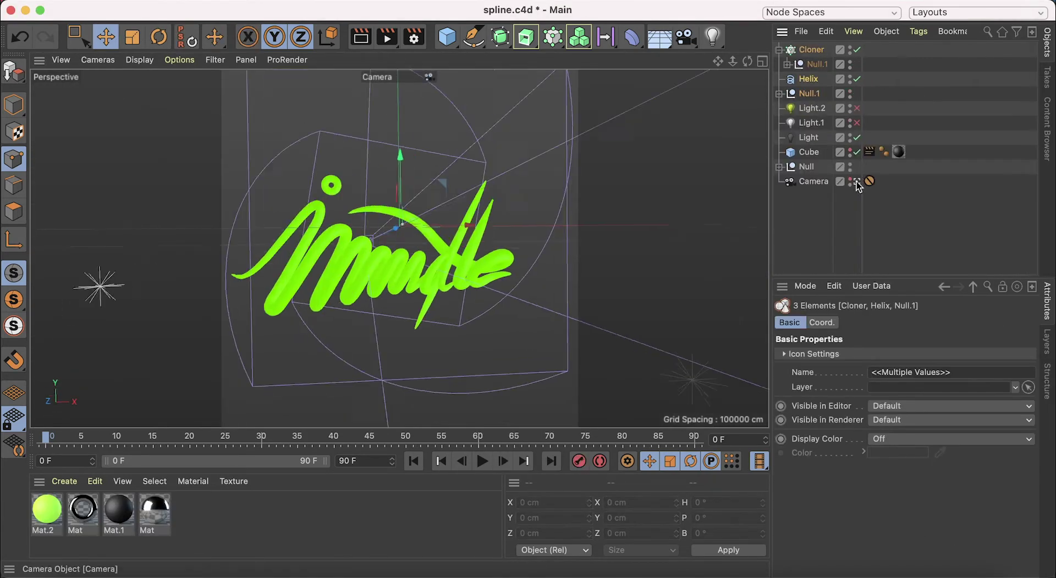
click(856, 183)
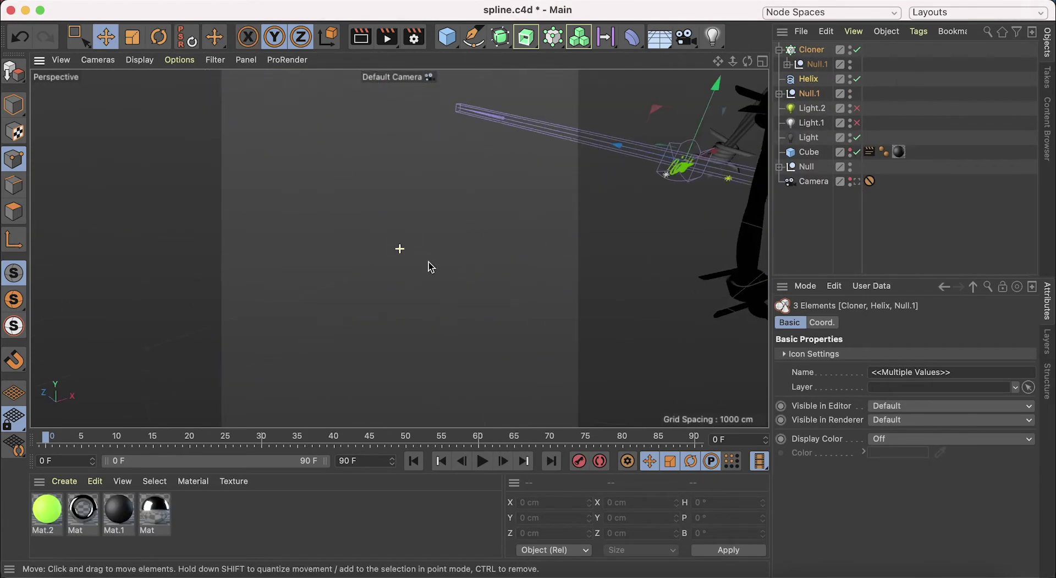
- Rescale the barbed-wire Null.1 group and apply the chrome material Mat to it
click(132, 37)
drag(385, 275, 247, 386)
mouse_move(331, 217)
mouse_down()
mouse_move(535, 147)
mouse_move(363, 243)
mouse_up()
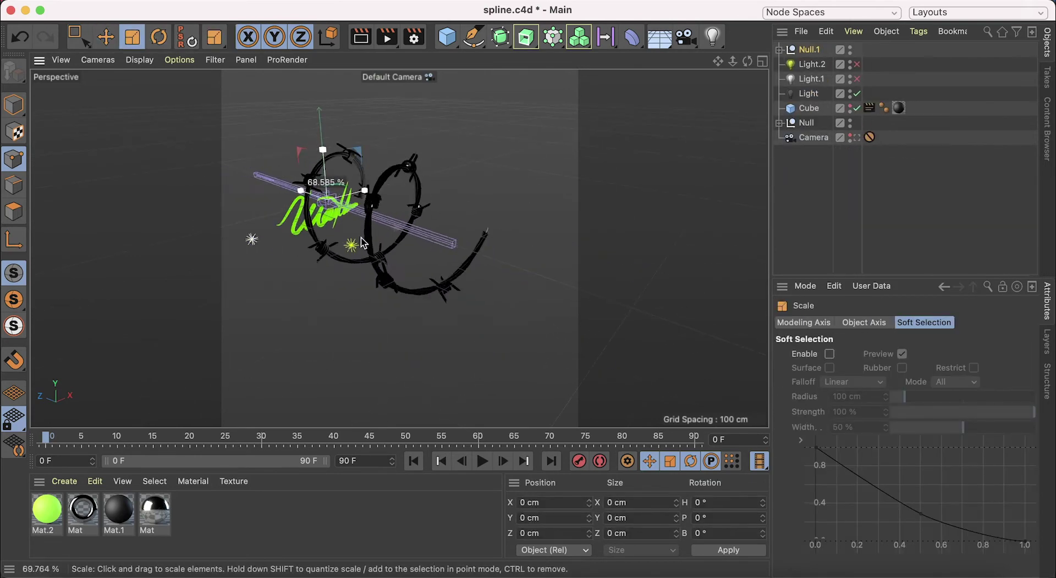
scroll(287, 247, up, 3)
drag(155, 512, 341, 209)
scroll(340, 209, up, 3)
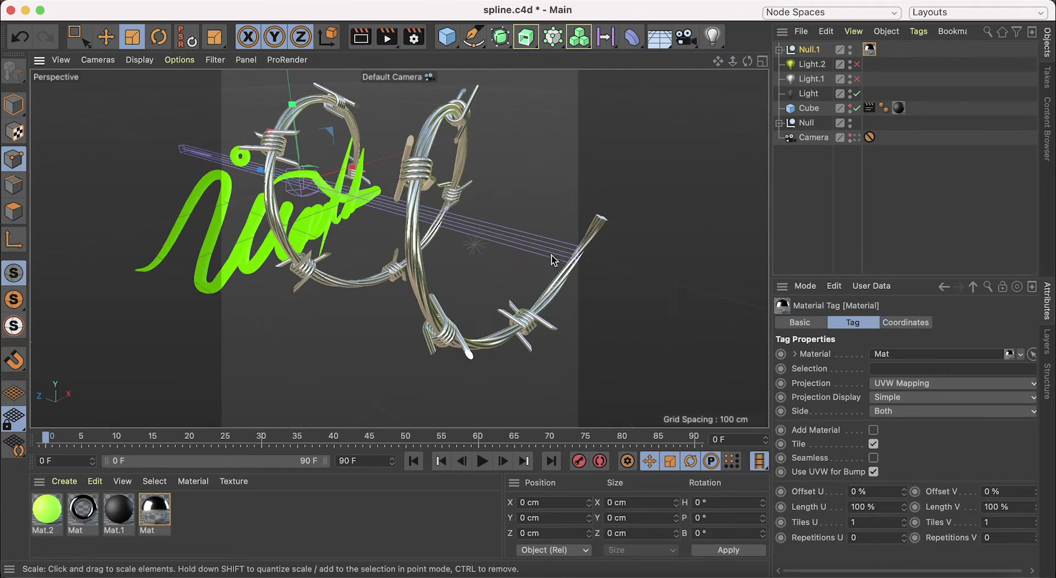
- Widen the Helix radius, adjust its end radius and height, and rotate it 70° in heading
key(e)
key(t)
scroll(252, 172, down, 2)
click(779, 49)
click(816, 93)
mouse_move(927, 354)
mouse_down()
mouse_move(927, 385)
mouse_move(926, 374)
mouse_up()
drag(926, 431, 926, 443)
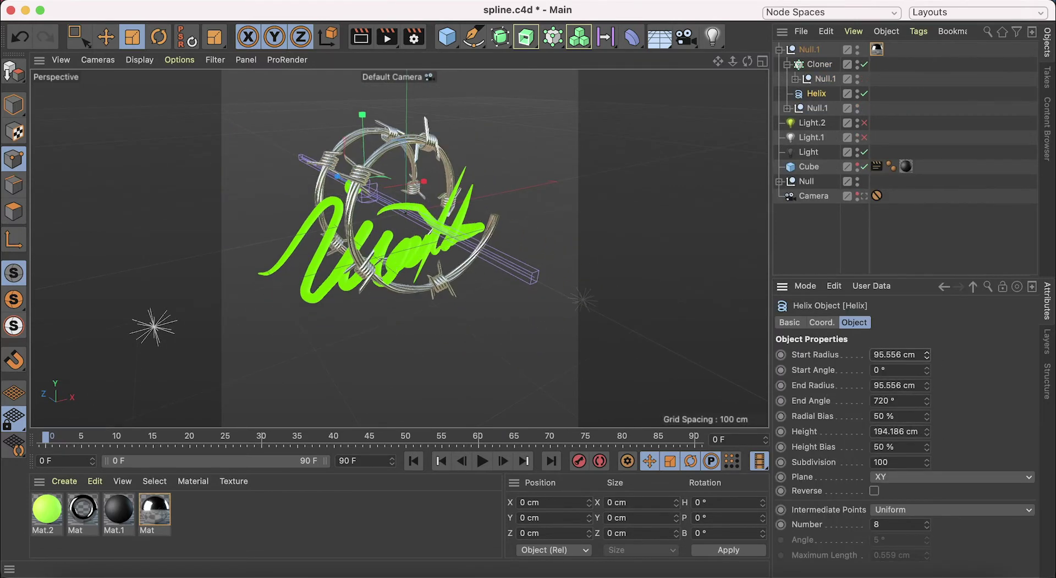
key(r)
drag(352, 275, 403, 276)
- Undo the latest helix edits and render the scene to the Picture Viewer
key(ctrl+z)
key(ctrl+z)
key(ctrl+z)
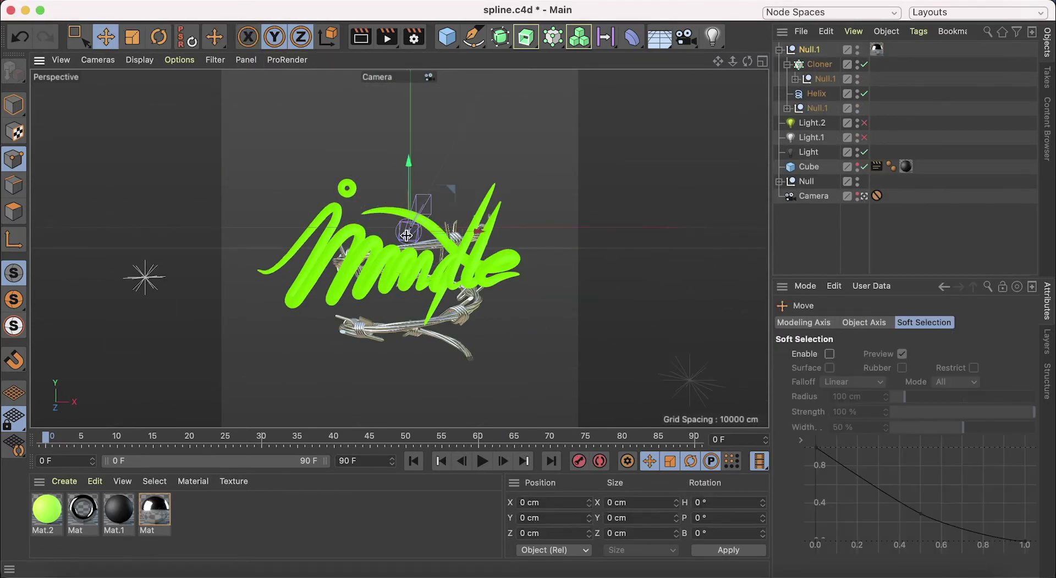
key(ctrl+z)
key(ctrl+z)
key(ctrl+z)
key(ctrl+z)
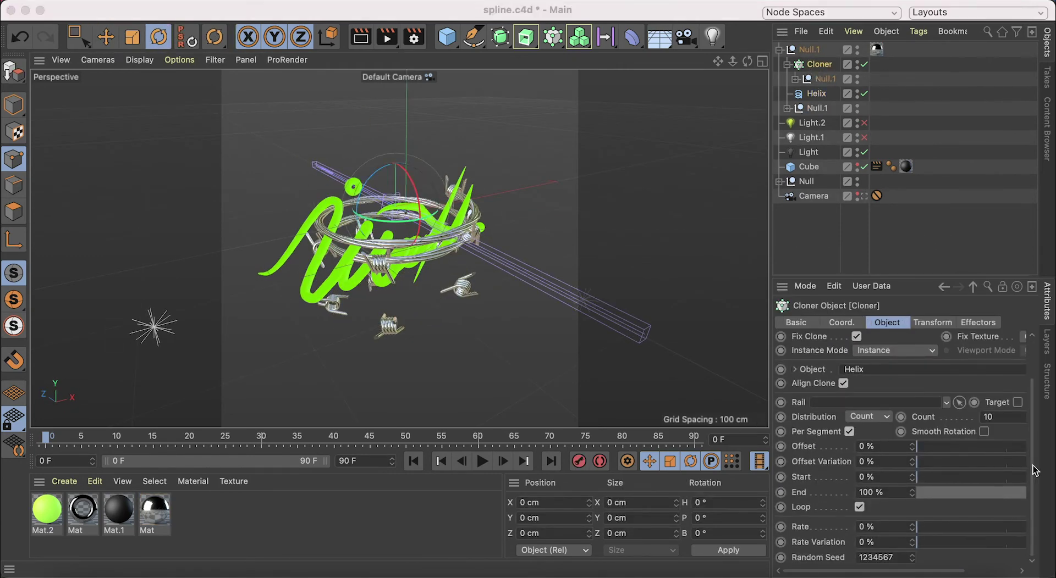
key(ctrl+z)
key(ctrl+z)
key(ctrl+z)
key(ctrl+z)
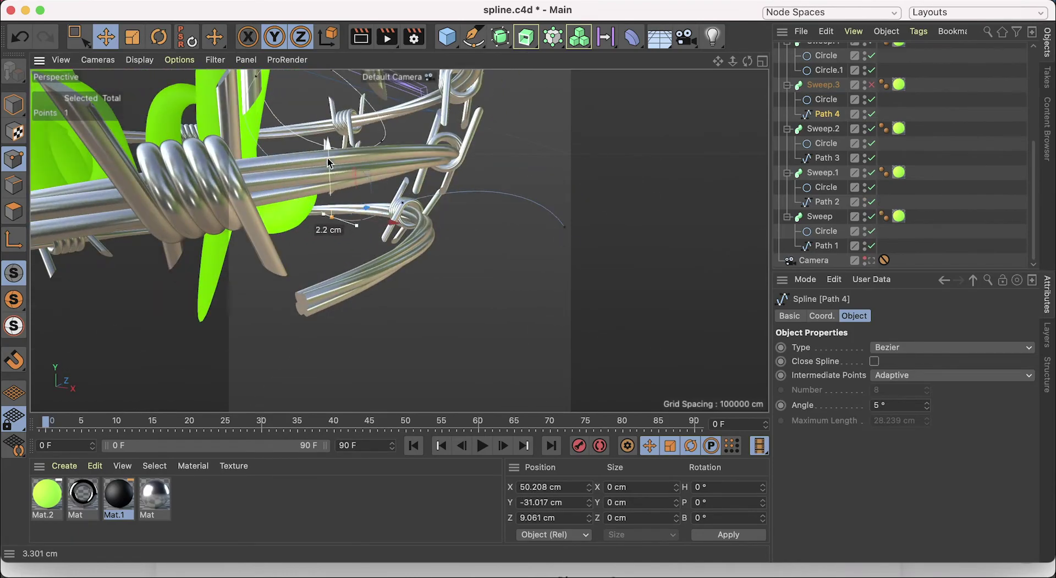
key(ctrl+z)
key(ctrl+z)
key(ctrl+z)
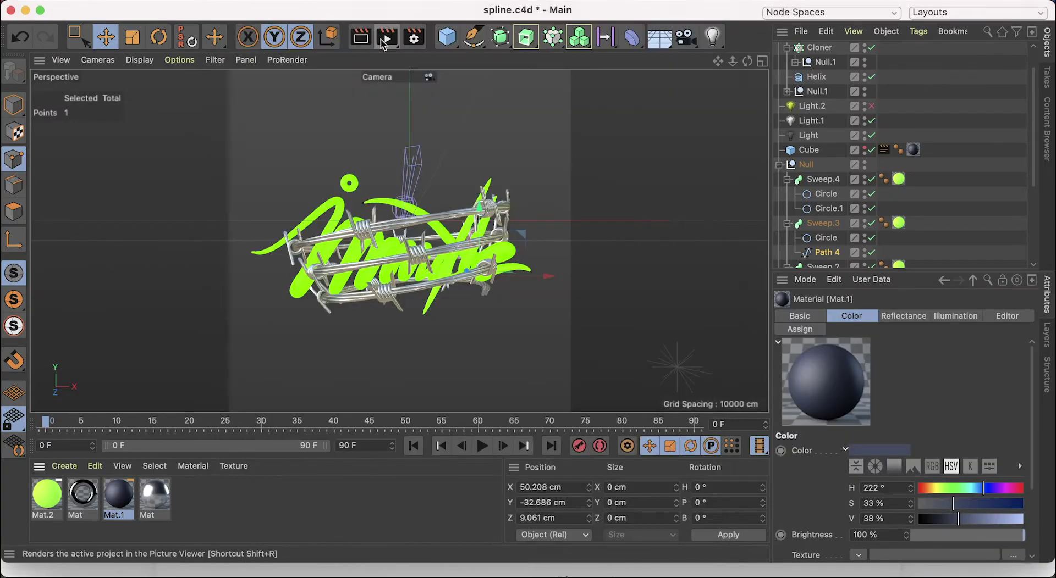
click(383, 38)
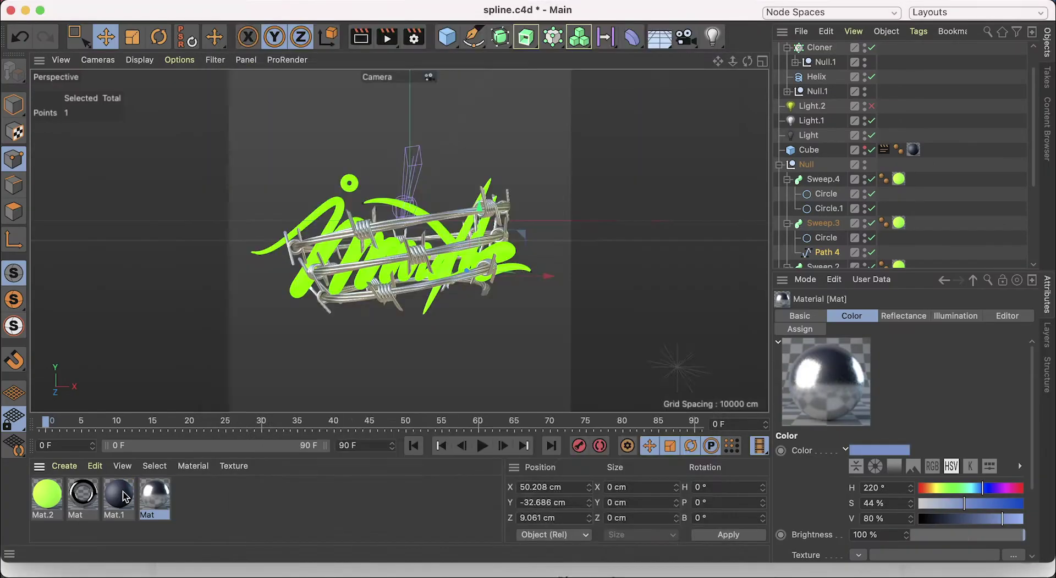
- Open the Mat.1 material, re-render with Shift+R, and view the Sweep's Caps settings
double_click(125, 496)
key(shift+r)
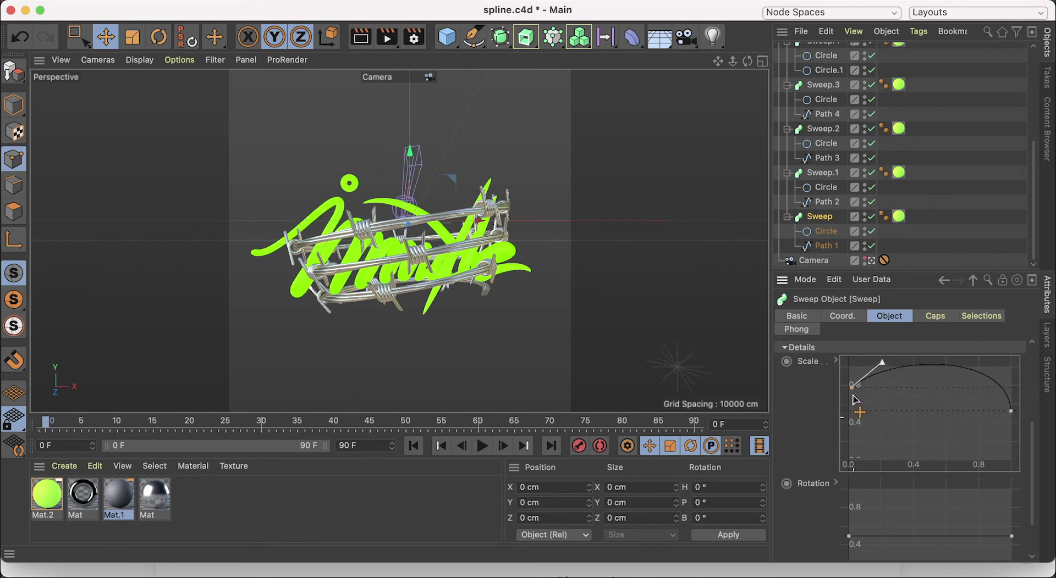
scroll(880, 412, up, 5)
click(935, 316)
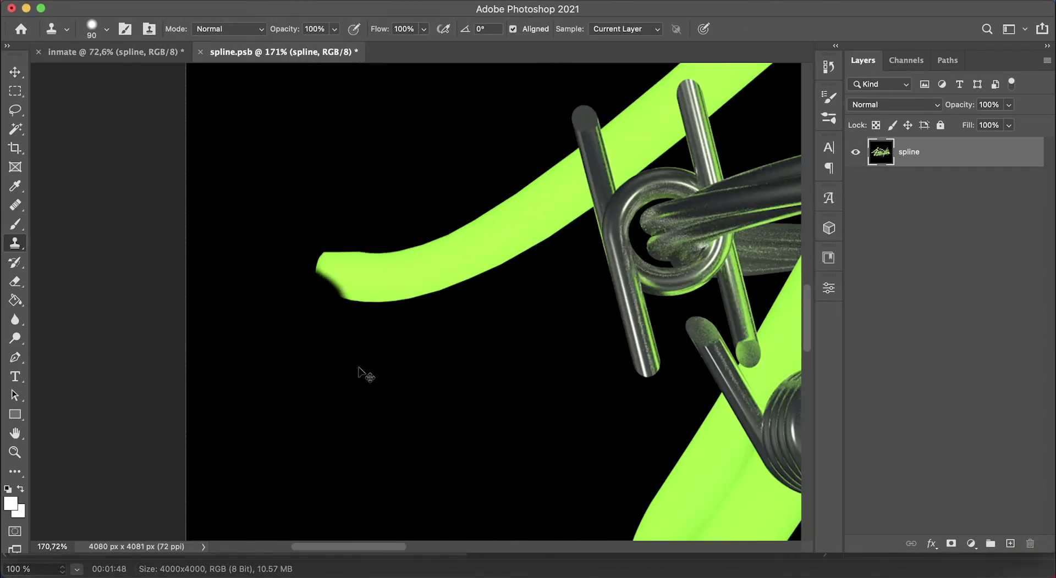
- Clone-stamp black over the green stroke's lower-left tip to trim it cleanly
right_click(403, 312)
drag(379, 330, 330, 308)
right_click(350, 311)
key(Escape)
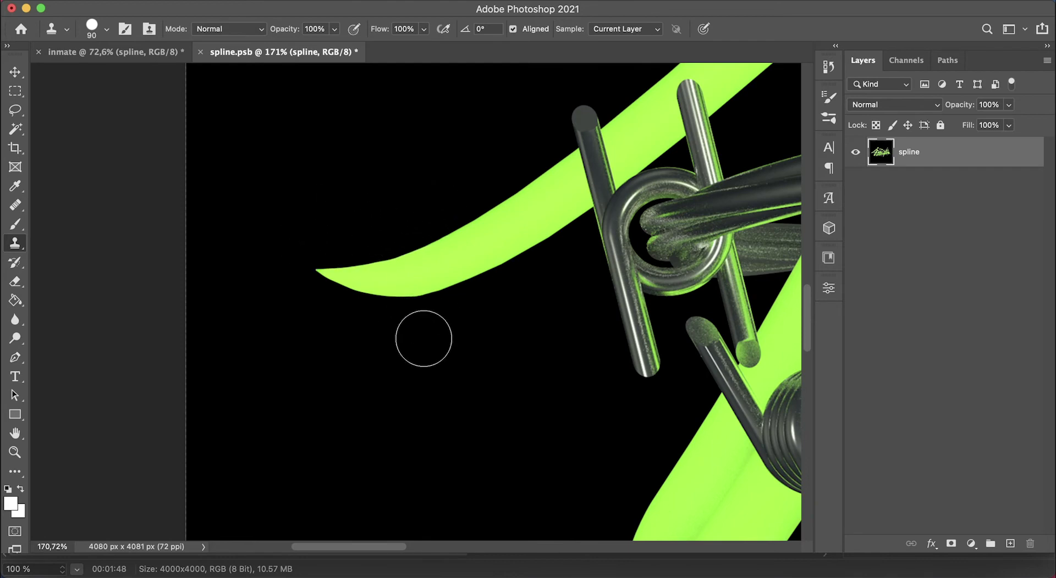
key(p)
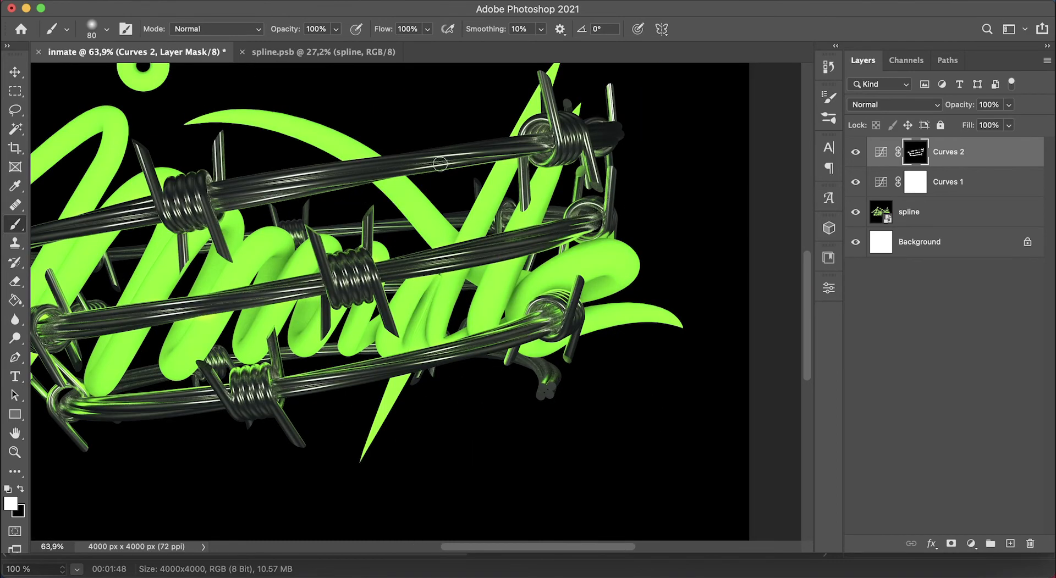
- Raise the Green channel curve in the Curves 2 adjustment
key(x)
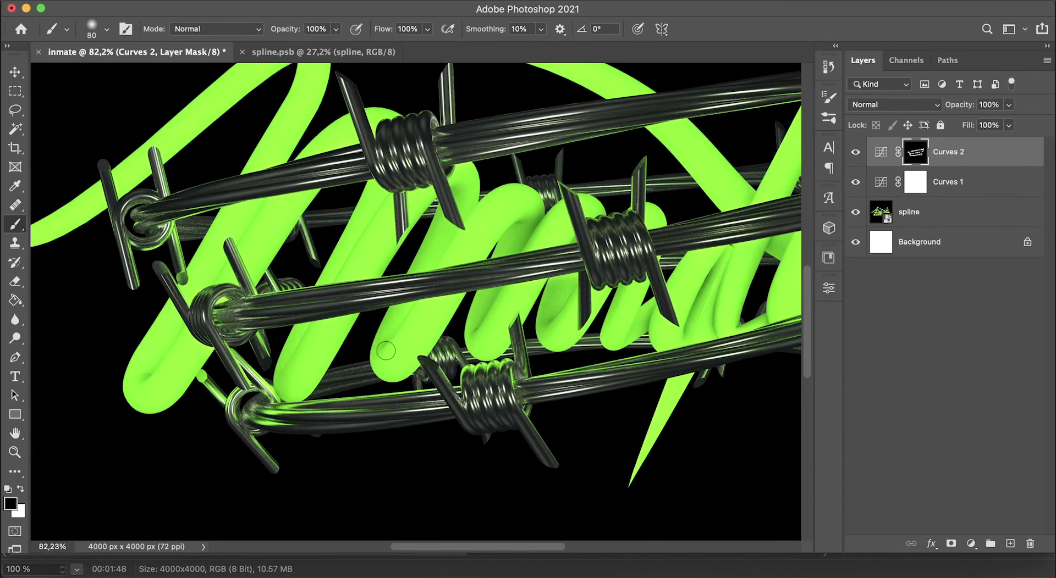
alt+scroll(385, 350, up, 3)
alt+scroll(251, 381, down, 5)
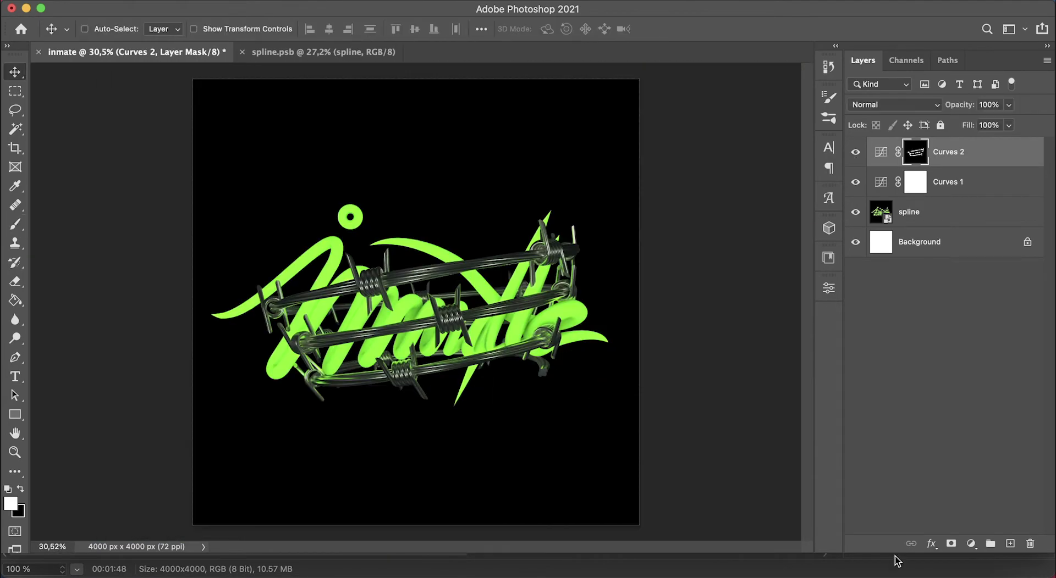
alt+scroll(558, 347, up, 3)
alt+scroll(435, 295, up, 2)
alt+scroll(434, 295, down, 3)
double_click(880, 151)
click(697, 350)
click(663, 376)
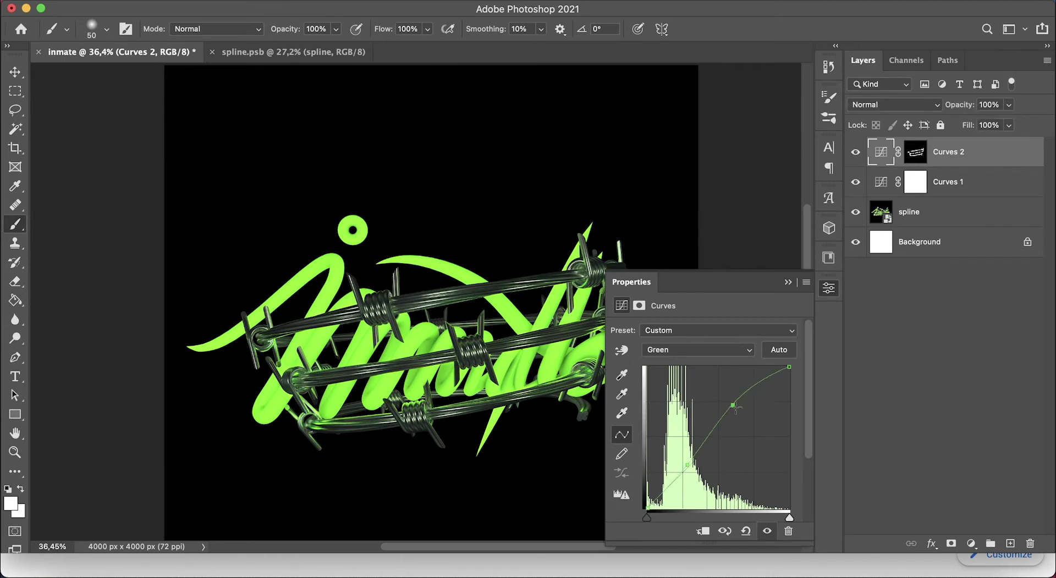
click(676, 335)
alt+scroll(707, 302, down, 2)
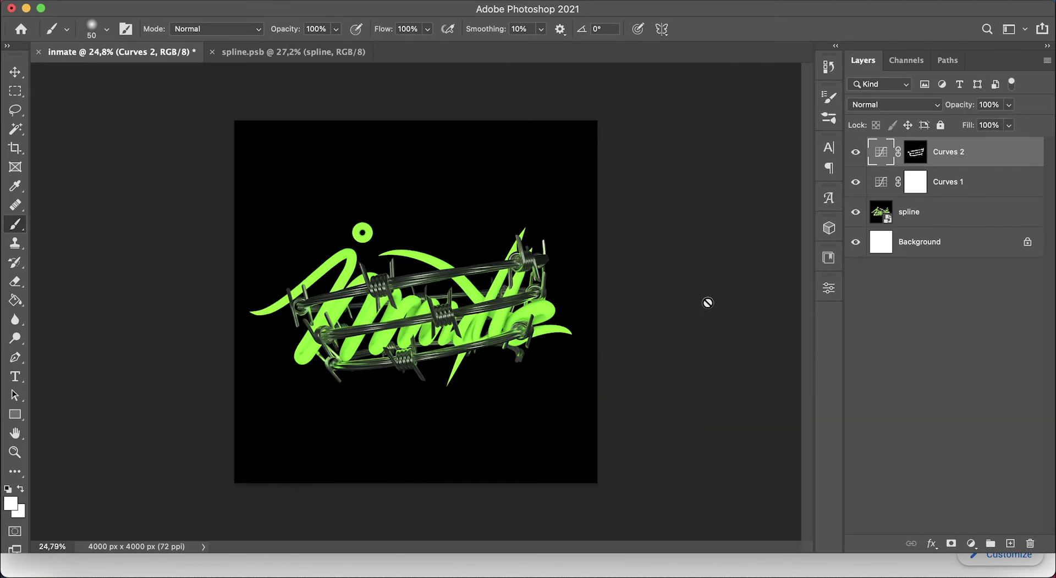
alt+scroll(966, 489, up, 1)
- Add a new empty Layer 1 and browse the flare brush presets
click(1009, 543)
click(106, 29)
key(comma)
key(comma)
key(comma)
key(comma)
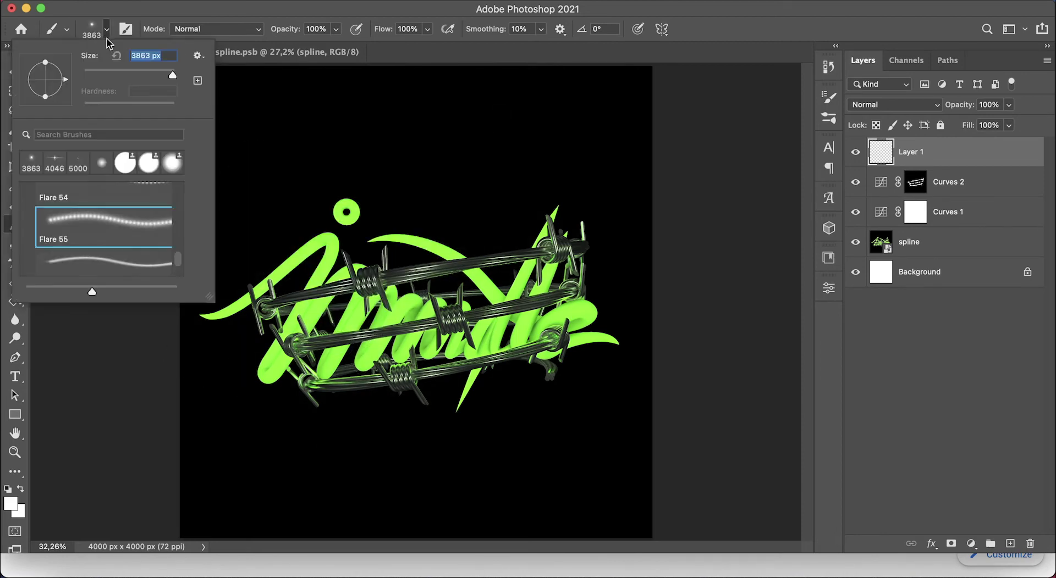
- Pick the flare brush preset and repaint the flare, resizing the brush from 3200 to 4000
click(103, 28)
click(106, 29)
key(comma)
key(comma)
text(3200)
key(ctrl+z)
text(4000v)
alt+scroll(363, 284, up, 2)
alt+scroll(362, 281, up, 1)
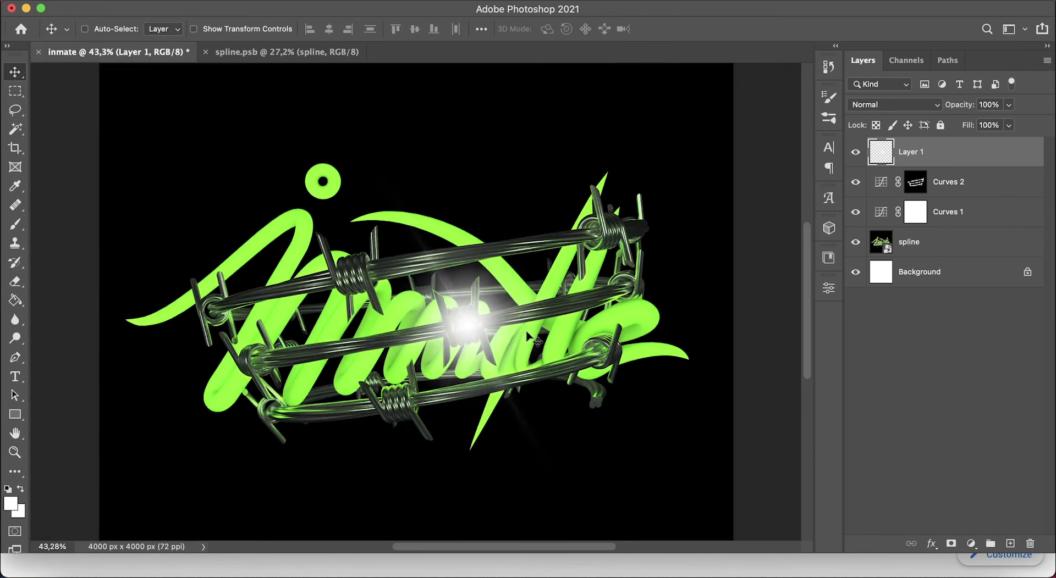
alt+scroll(360, 279, up, 2)
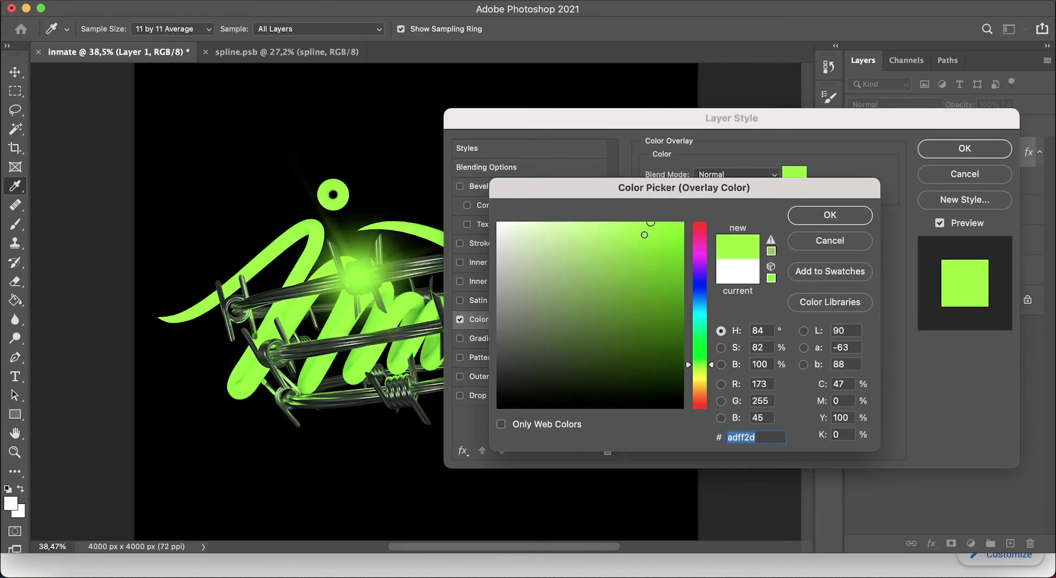
- Tint the flare with a white-to-lime Gradient Overlay using the sampled green glow colour
click(746, 411)
click(306, 235)
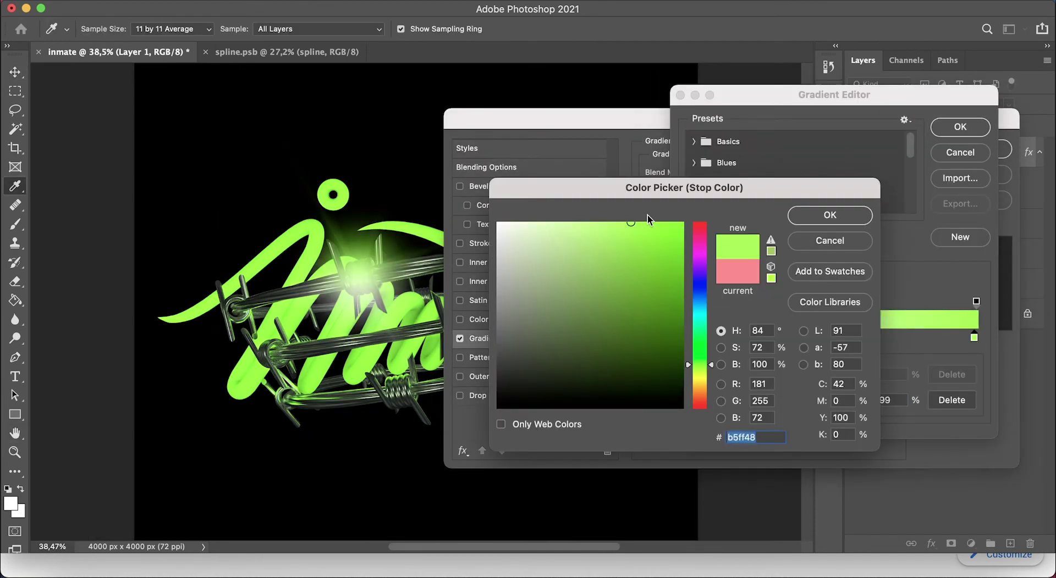
click(792, 219)
key(Return)
click(745, 199)
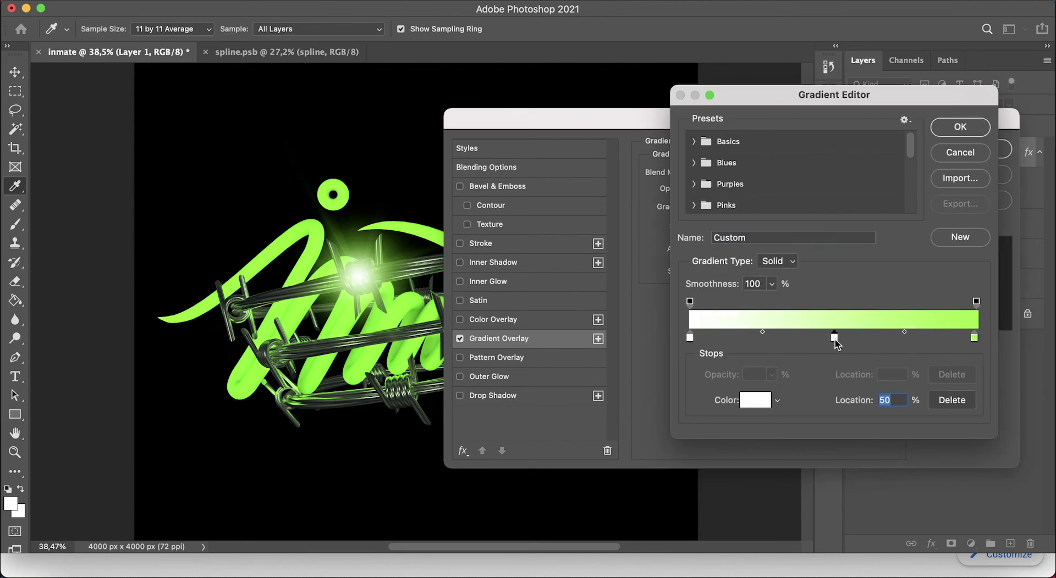
click(740, 401)
click(689, 338)
click(740, 401)
click(358, 277)
key(Return)
key(Return)
key(Return)
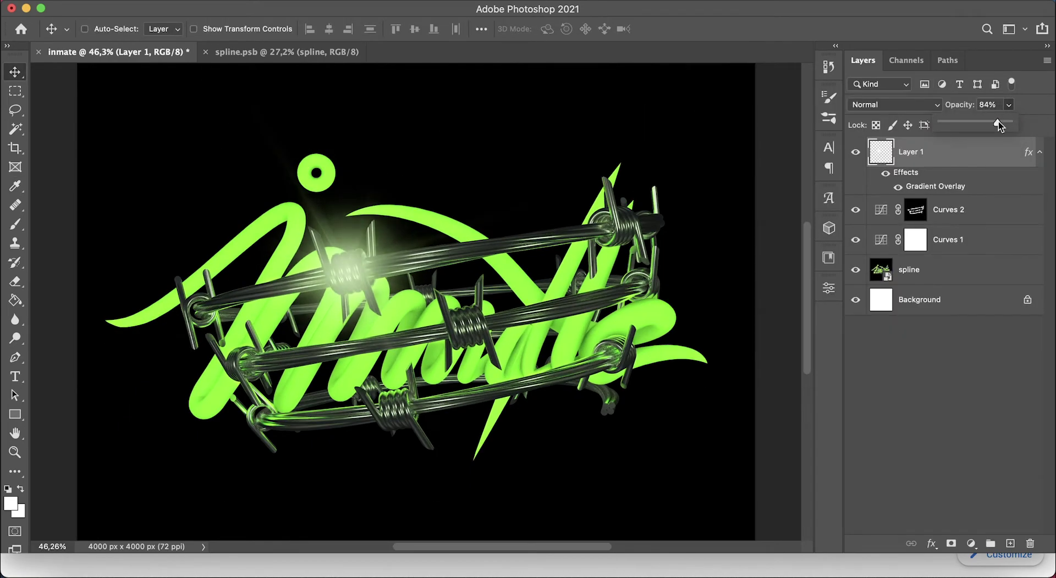
- Free-transform Layer 1's flare to move it to the centre of the lettering
alt+scroll(314, 290, down, 2)
alt+scroll(314, 289, up, 3)
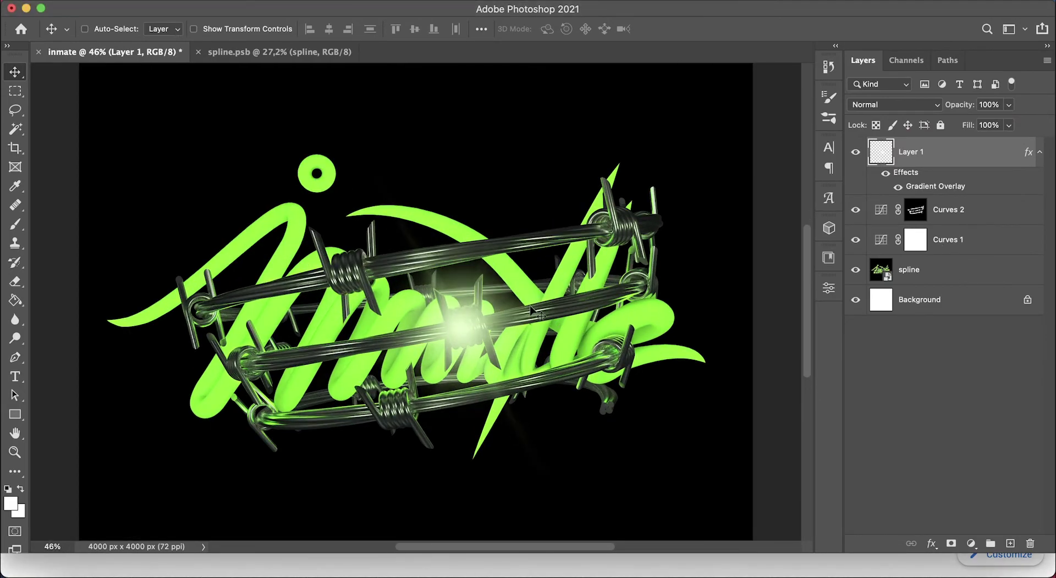
alt+scroll(314, 290, up, 3)
key(ctrl+t)
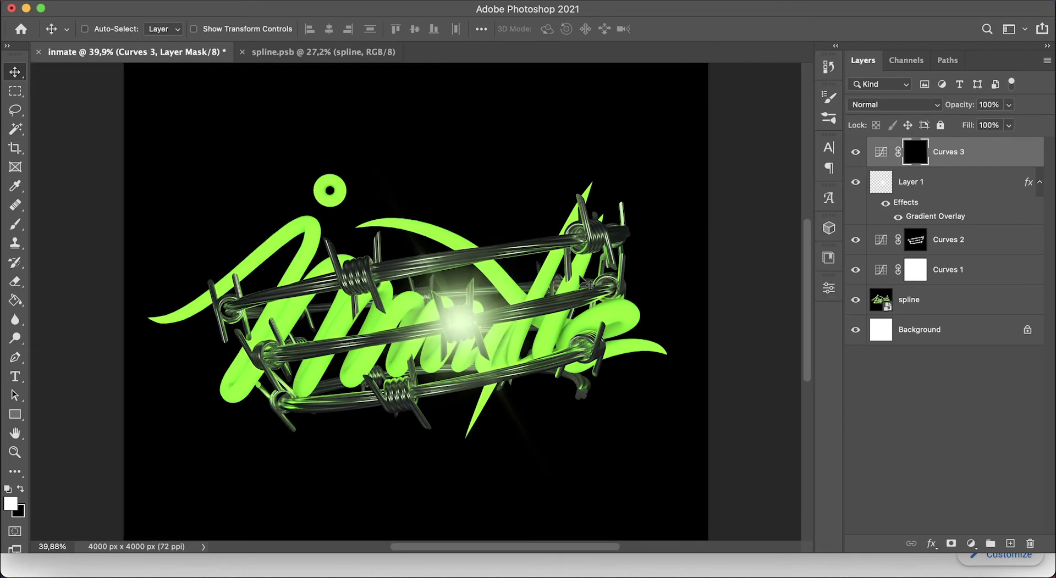
- Add a Curves adjustment, invert its mask to black, and get the brush ready for soft white spots
key(Return)
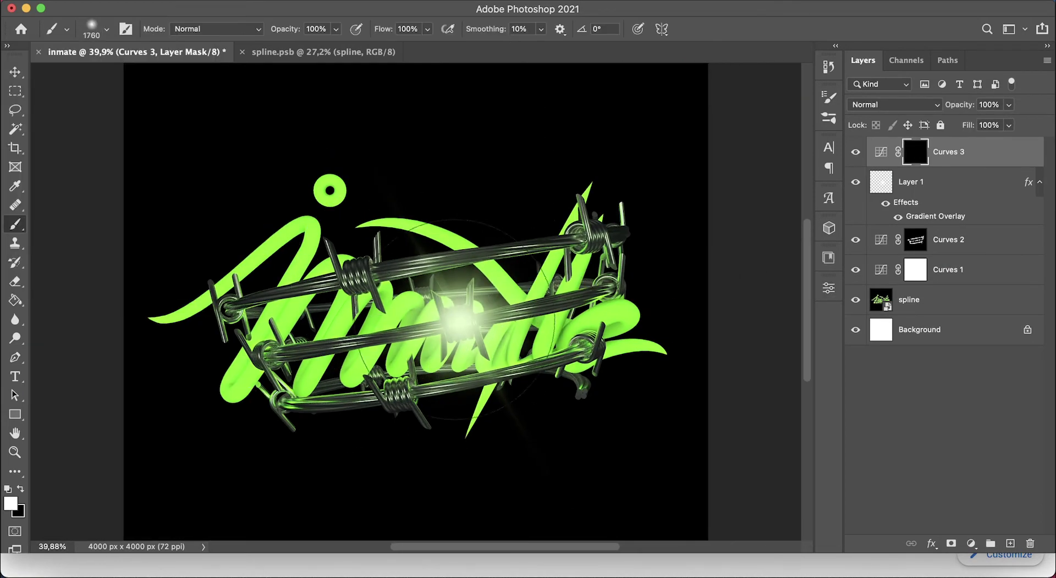
double_click(884, 152)
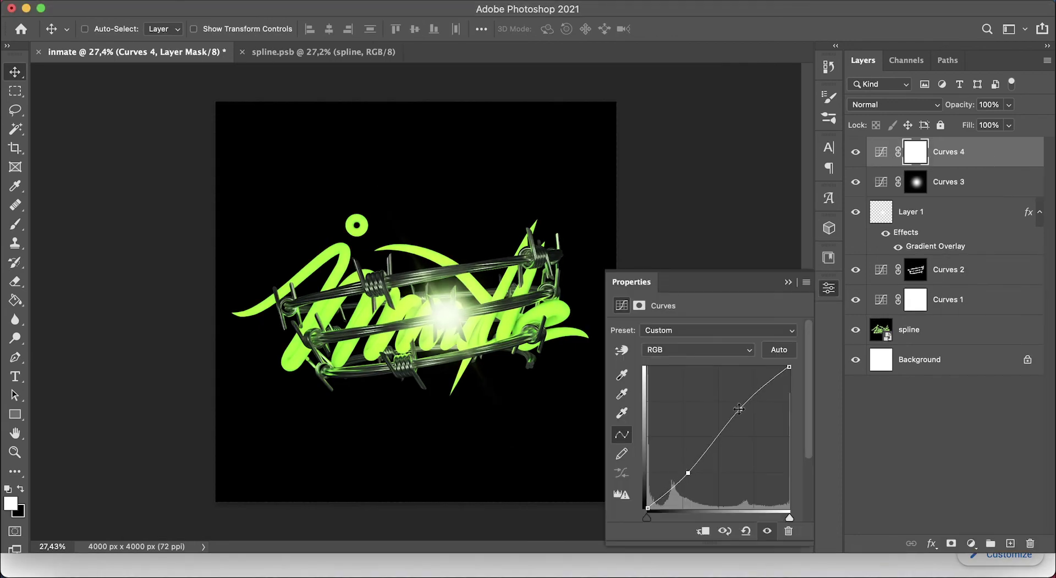
key(ctrl+i)
key(b)
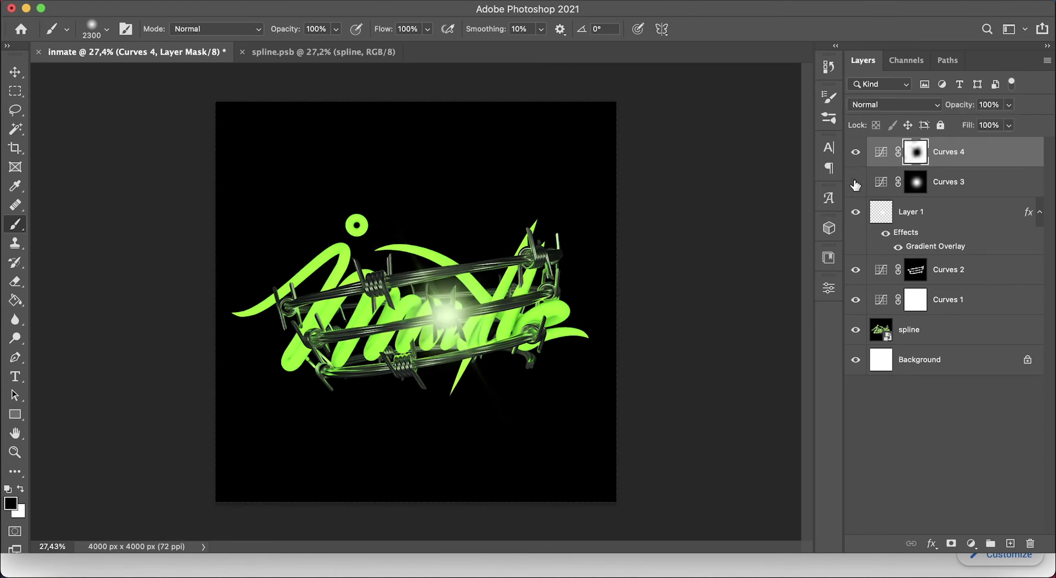
- Convert the selected layers into one smart object and resize it with Free Transform
click(879, 182)
click(935, 212)
right_click(934, 212)
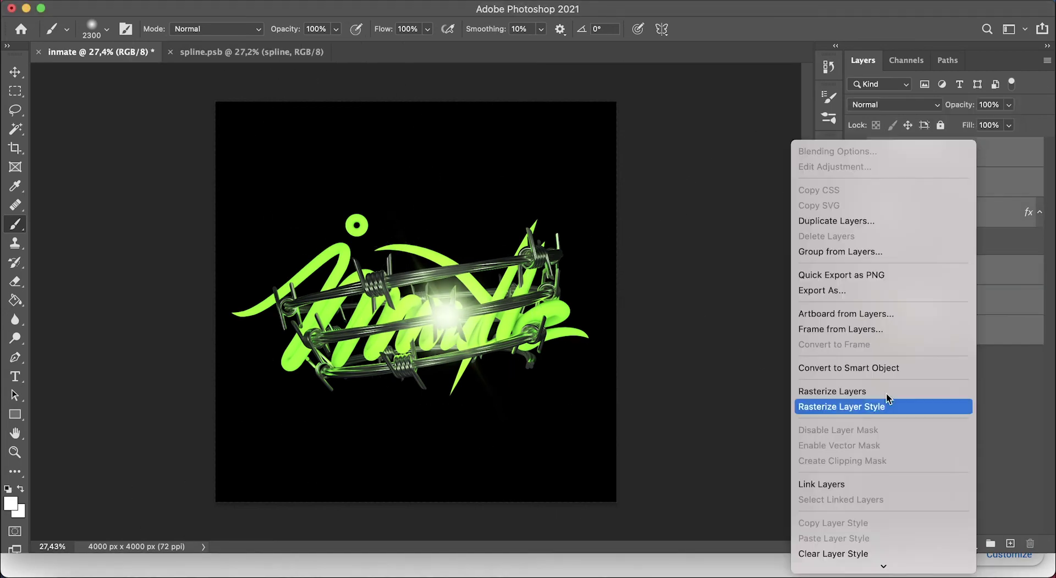
click(874, 368)
key(ctrl+t)
key(Return)
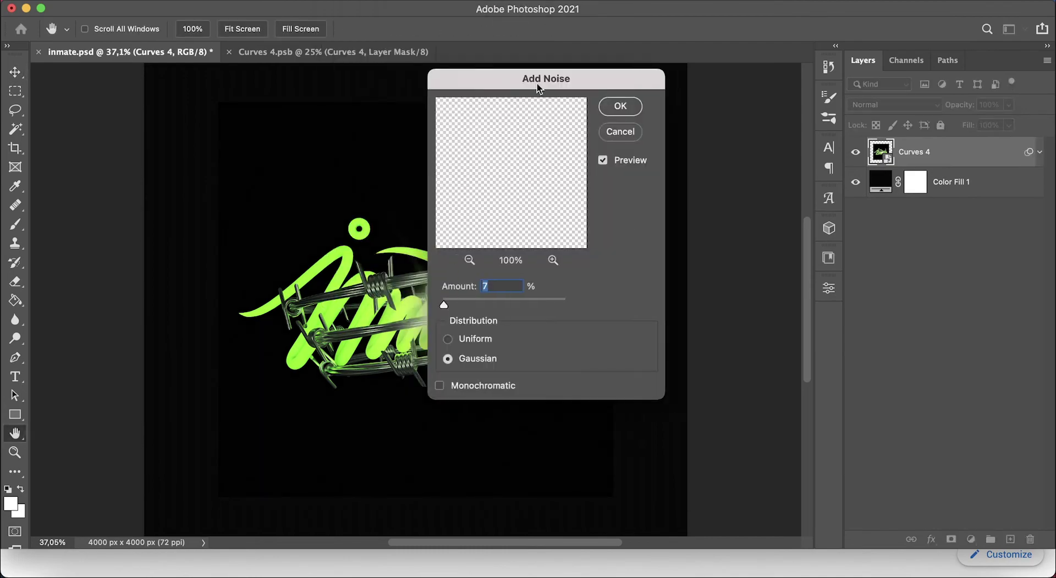
- Set the Add Noise amount to 3% Gaussian on the combined artwork
text(3)
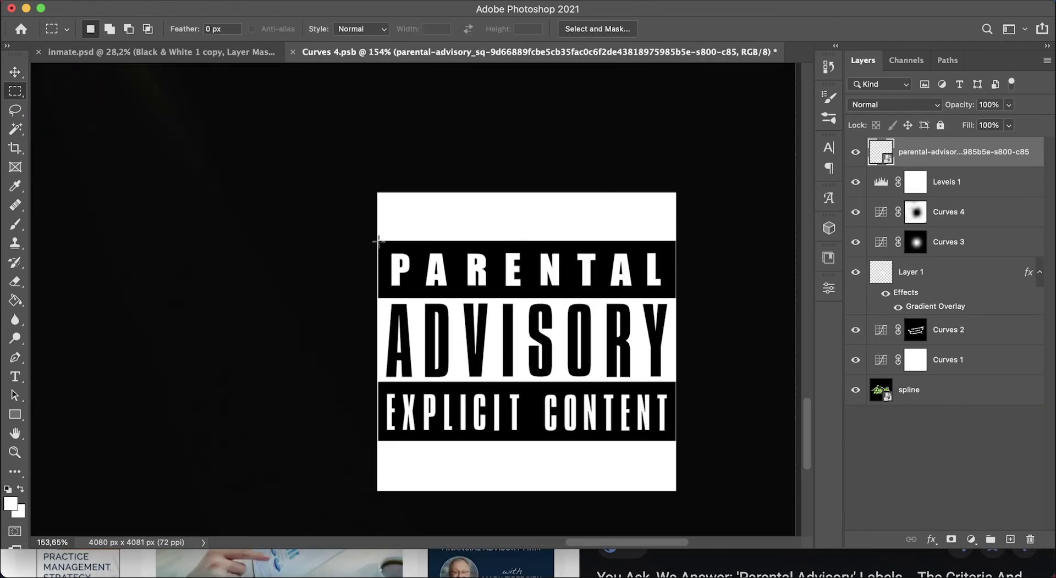
- Mask the advisory logo into the bottom-right corner and set the INMATE title's colour and font
drag(285, 214, 378, 486)
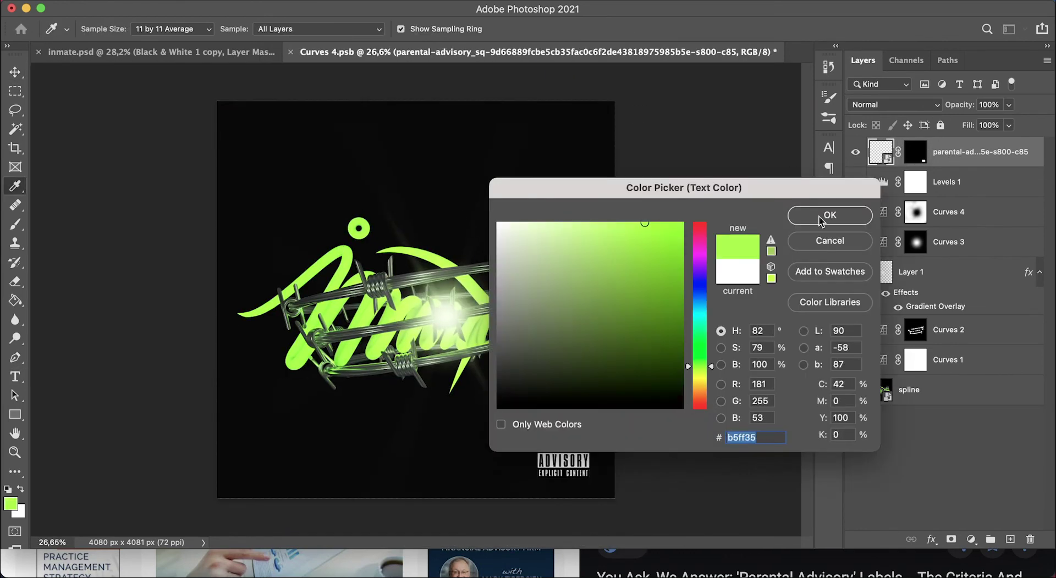
click(821, 220)
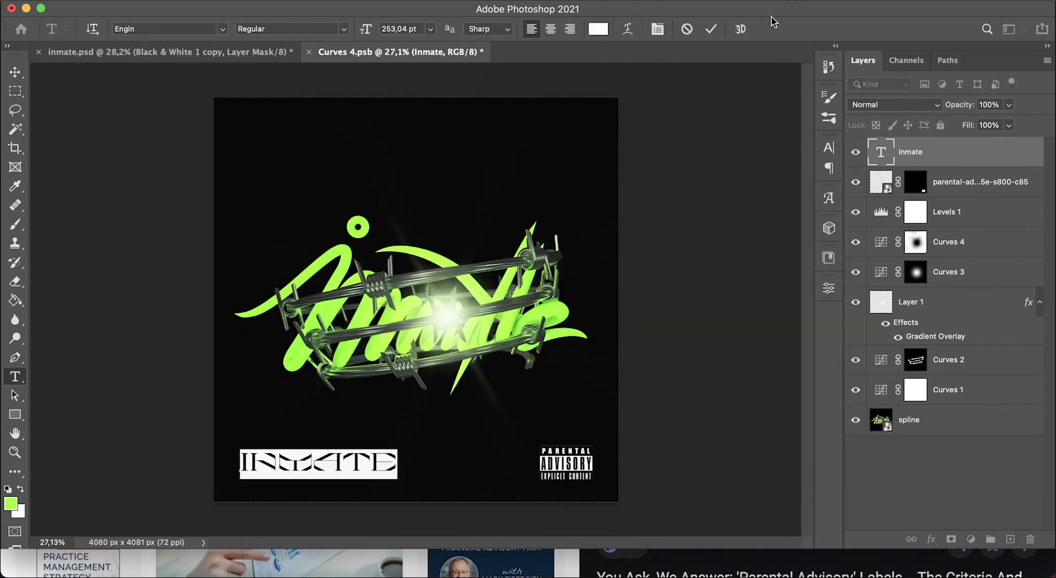
click(222, 29)
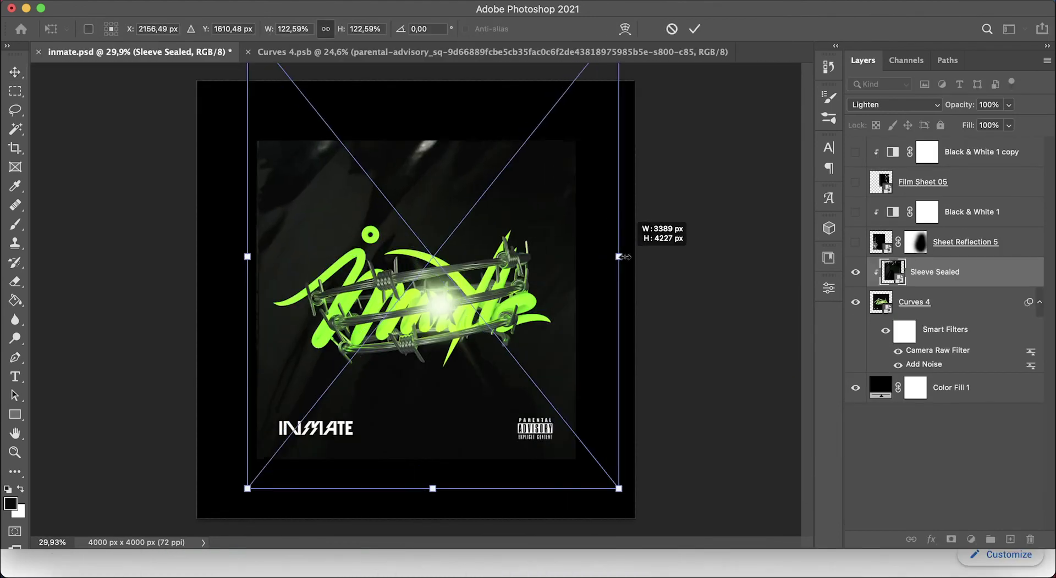
key(Return)
scroll(559, 248, up, 1)
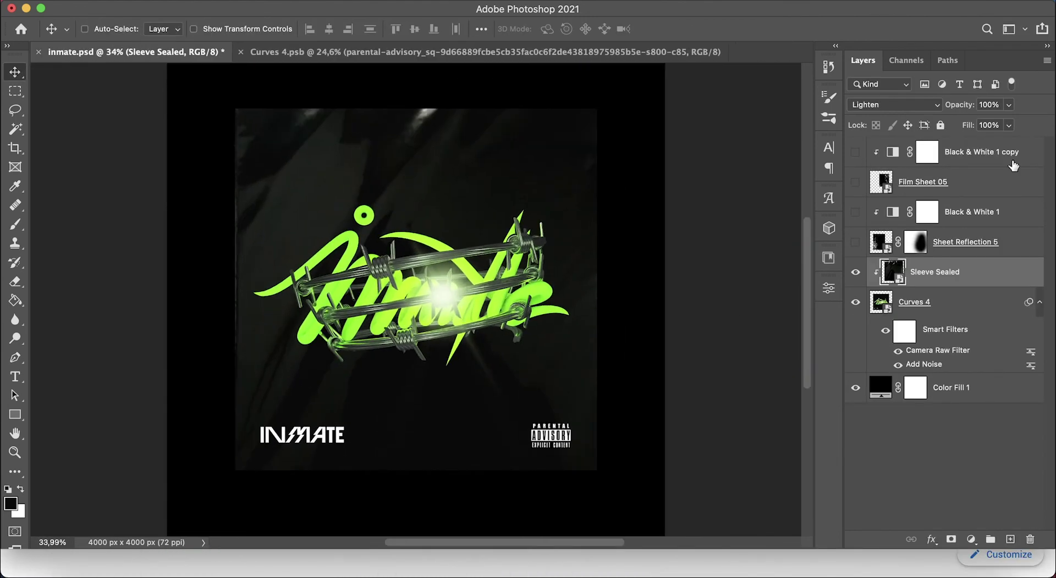
- Open the Sleeve Sealed layer's context menu, then enlarge the brush for the green glow
right_click(985, 275)
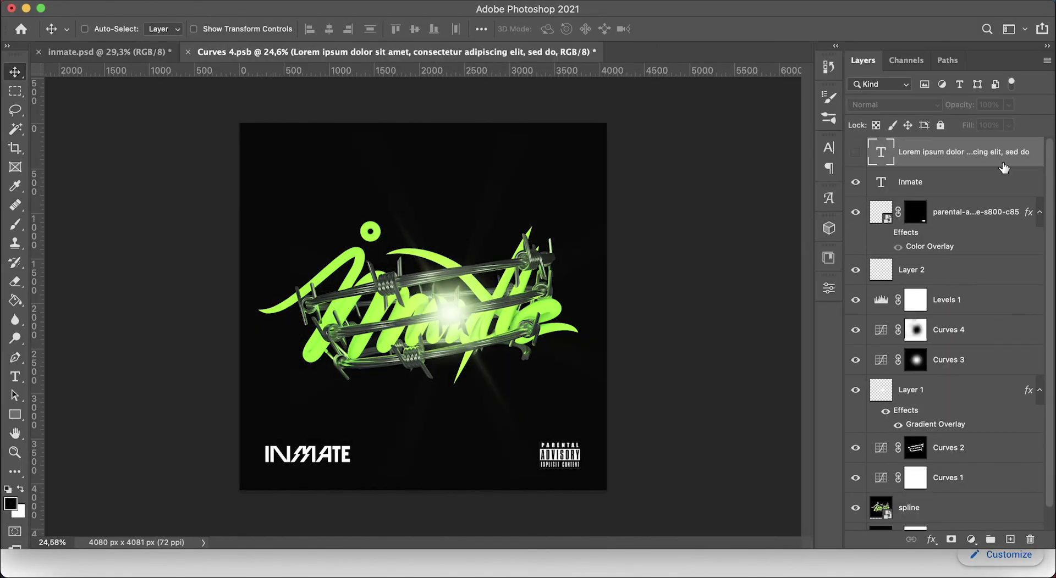
key(bracketright)
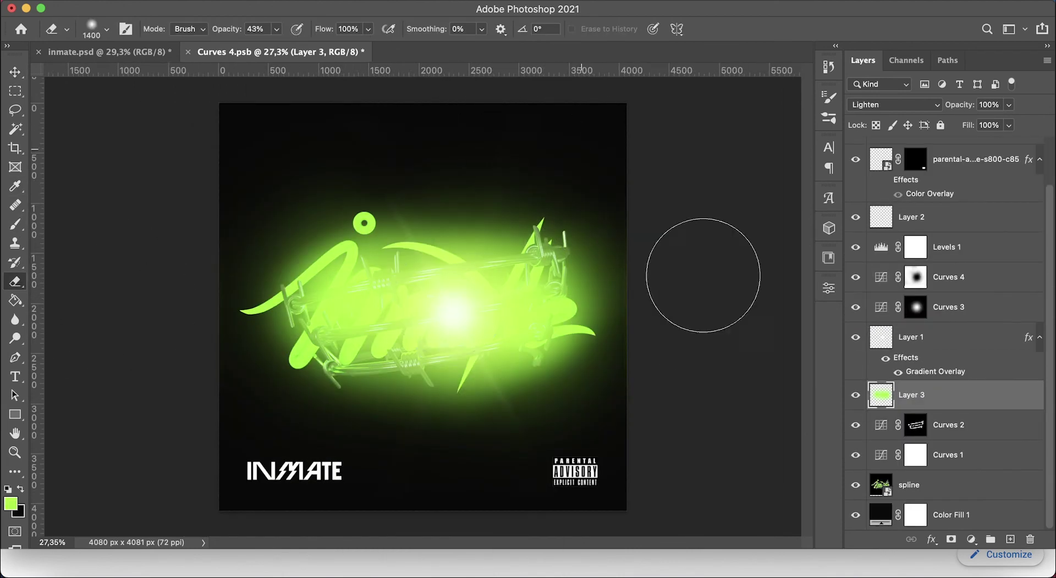
- Erase the green glow's edges around the lettering and set Layer 3's opacity to 22%
key(bracketleft)
key(bracketleft)
key(bracketleft)
drag(509, 302, 240, 285)
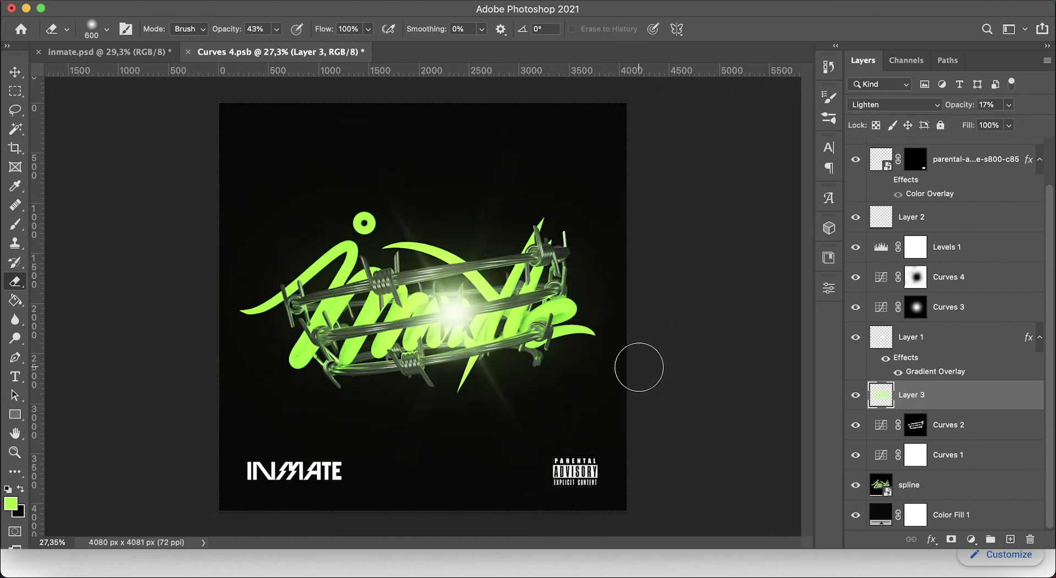
key(v)
drag(1008, 104, 984, 104)
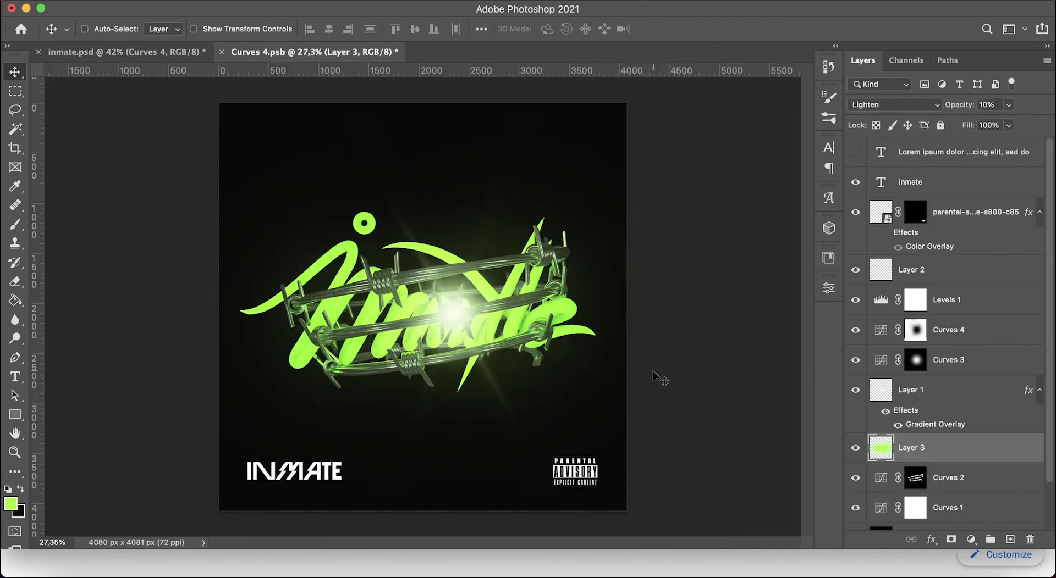
drag(1008, 105, 993, 125)
click(341, 6)
- Apply Gaussian Blur to the glow, save and close the cover, and open Camera Raw Filter
click(601, 231)
key(Return)
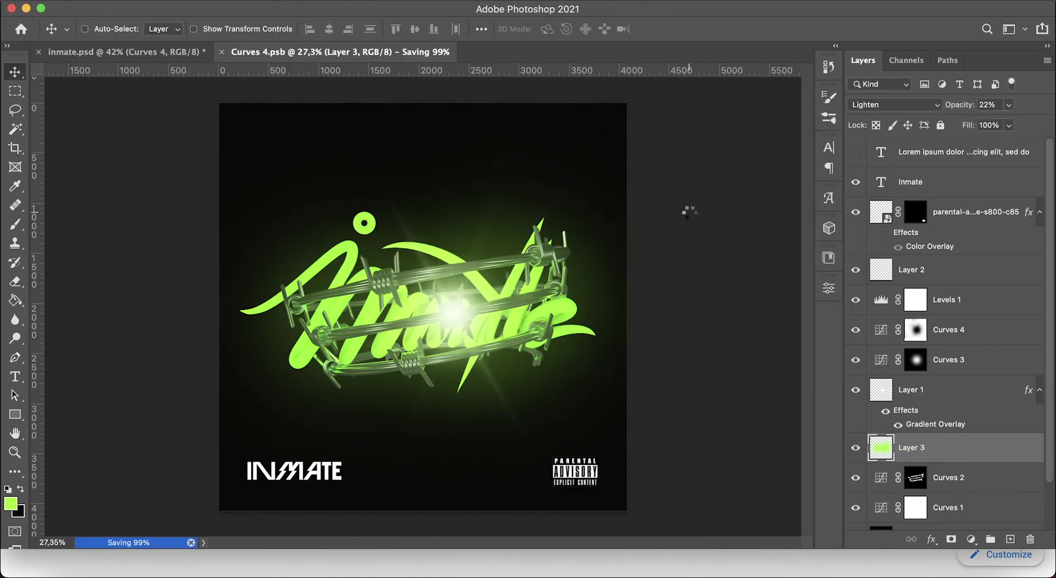
key(super+w)
key(super+shift+a)
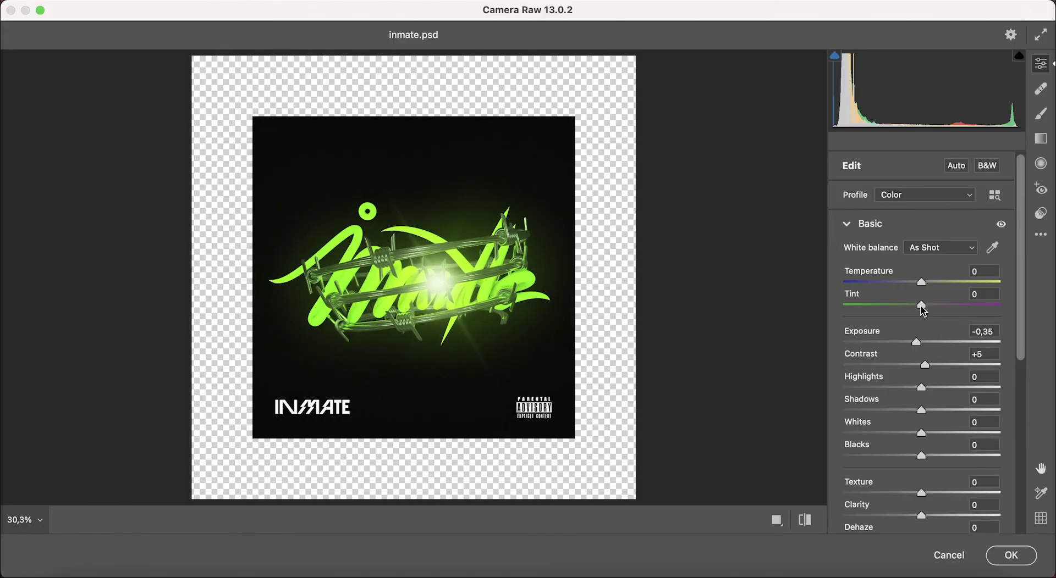
- Accept Camera Raw, copy Sleeve Sealed into the cover, scale it to fill the canvas, and save
click(997, 555)
click(912, 267)
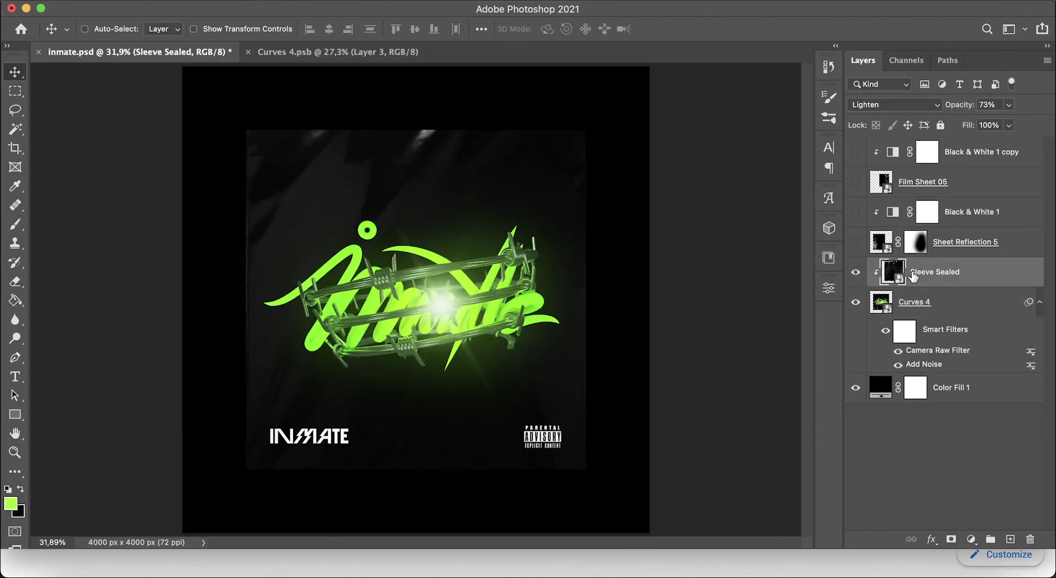
mouse_move(913, 267)
mouse_down()
mouse_move(423, 141)
mouse_move(577, 181)
mouse_up()
key(Return)
key(super+s)
key(super+w)
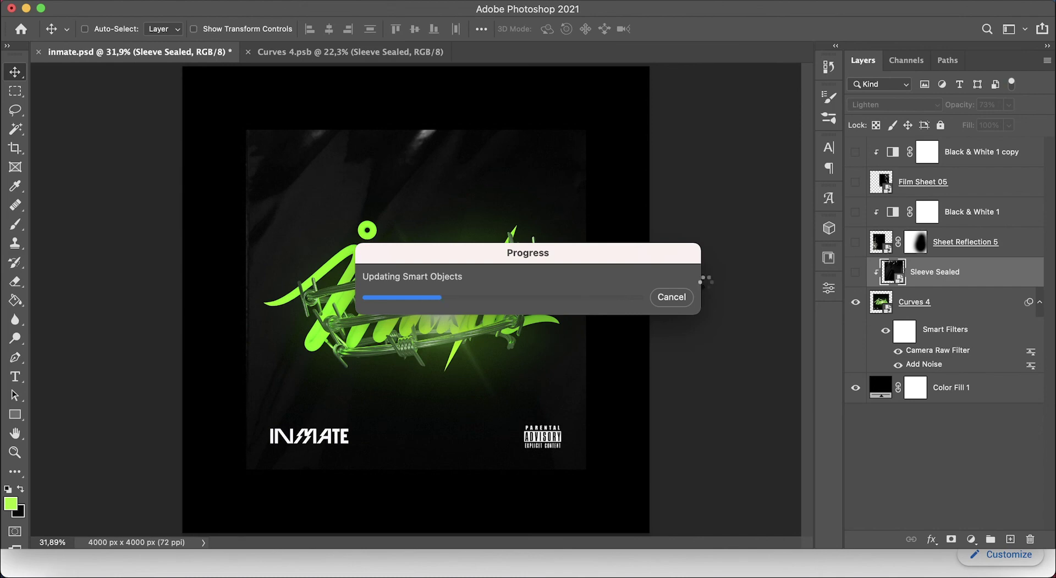
click(329, 52)
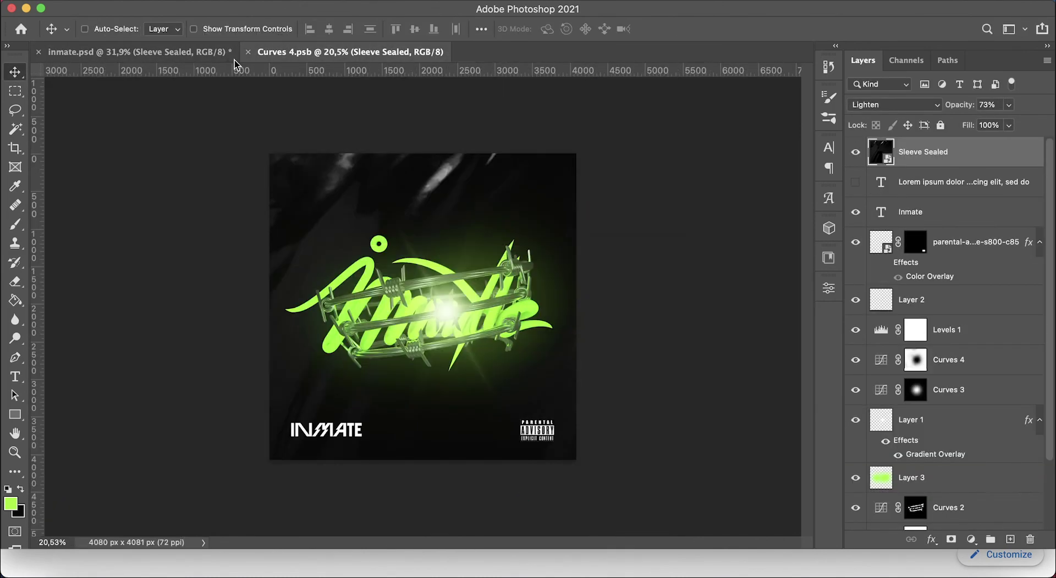
click(137, 52)
alt+scroll(561, 307, up, 3)
alt+scroll(561, 306, down, 5)
key(ctrl+Tab)
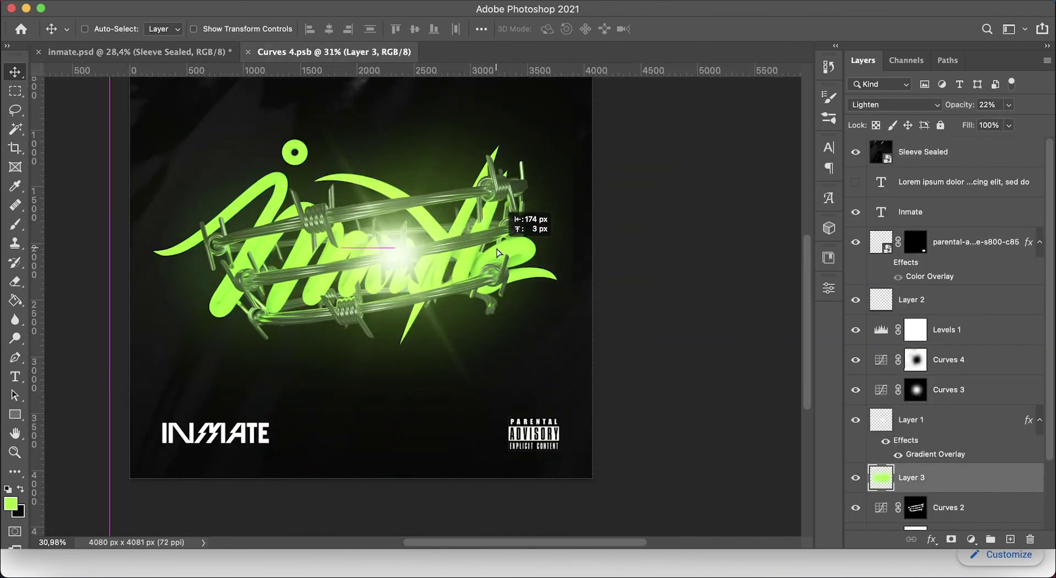
scroll(603, 229, up, 2)
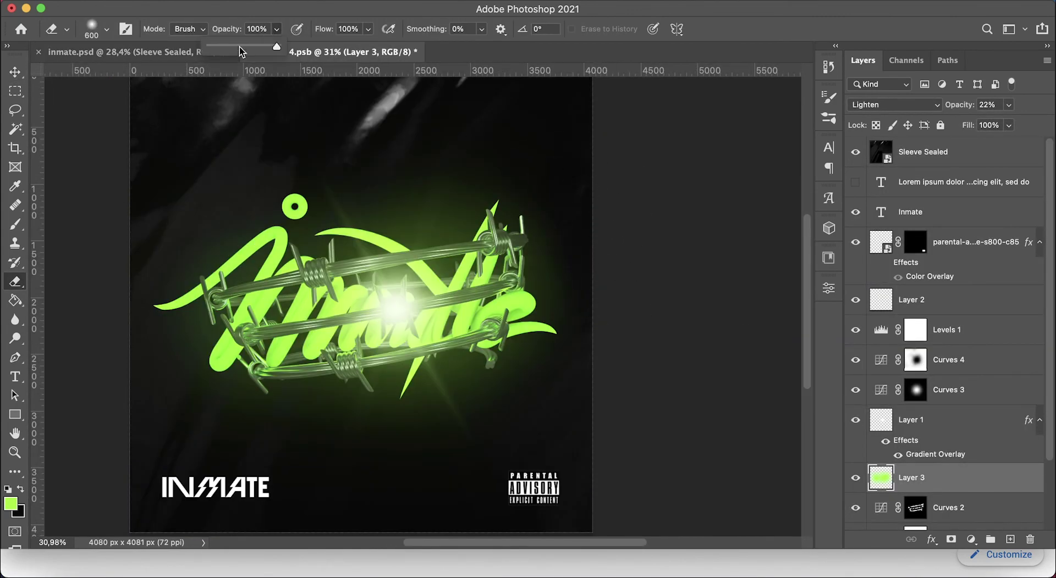
key(bracketright)
key(bracketright)
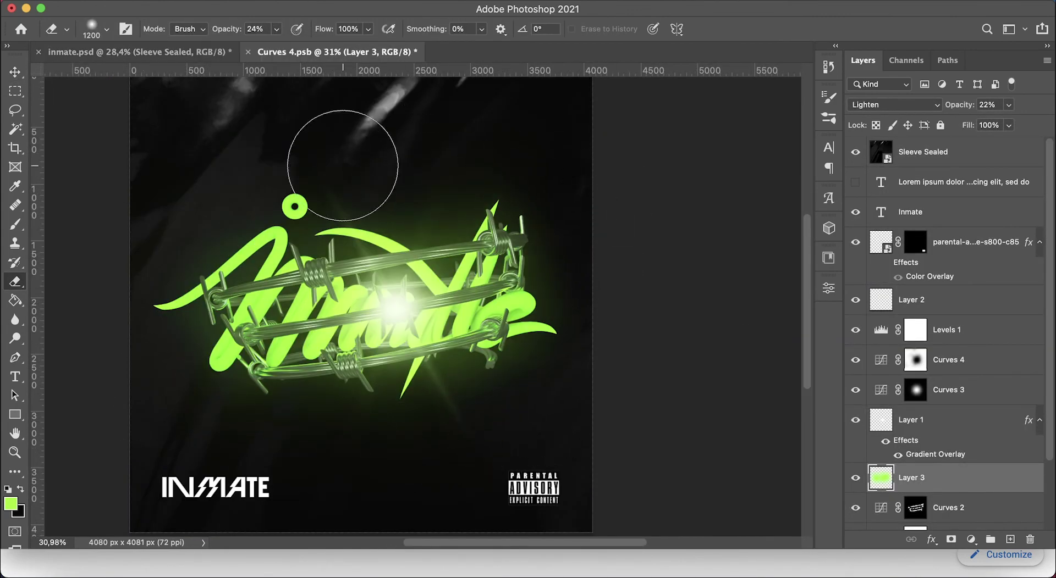